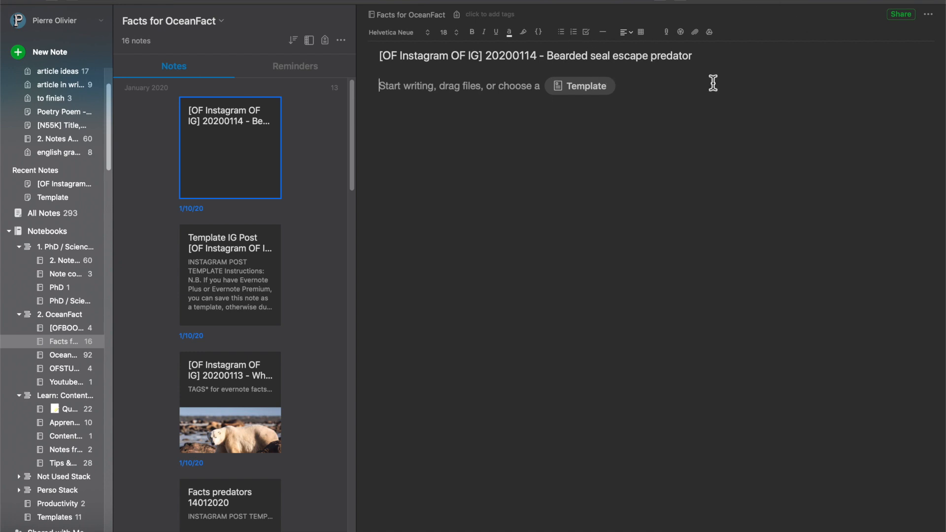
Fill the empty bearded seal note with the saved Instagram Data Table template.
{"action": "left_click", "coordinate": [598, 98]}
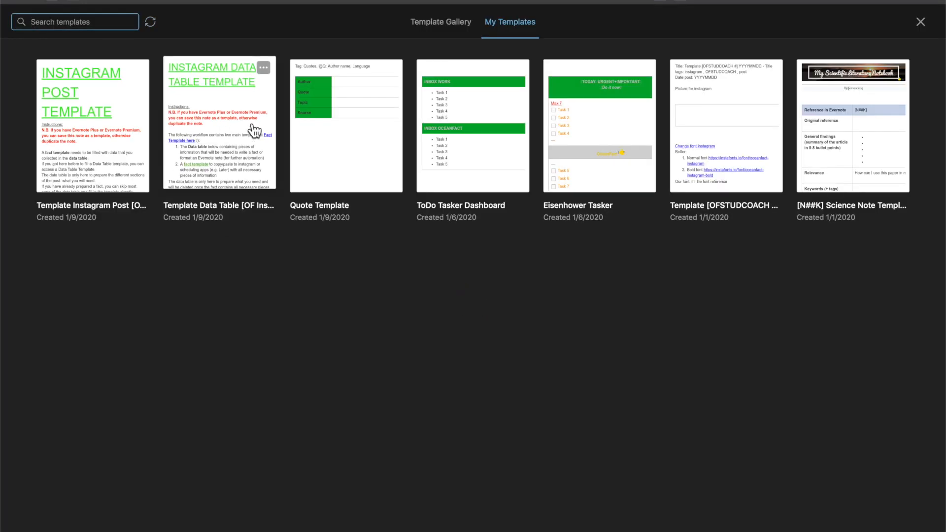
{"action": "left_click", "coordinate": [220, 119]}
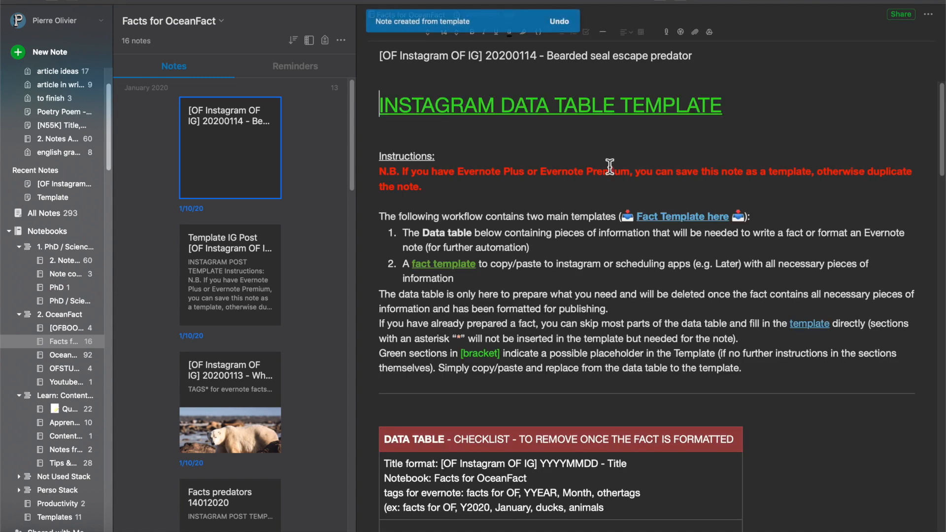
Replace the title format placeholder in the data table with the note's title, "[OF Instagram OF IG] 20200114 - Bearded seal escape predator".
{"action": "scroll", "coordinate": [777, 116], "scroll_direction": "down", "scroll_amount": 3}
{"action": "scroll", "coordinate": [776, 116], "scroll_direction": "down", "scroll_amount": 12}
{"action": "scroll", "coordinate": [711, 196], "scroll_direction": "up", "scroll_amount": 4}
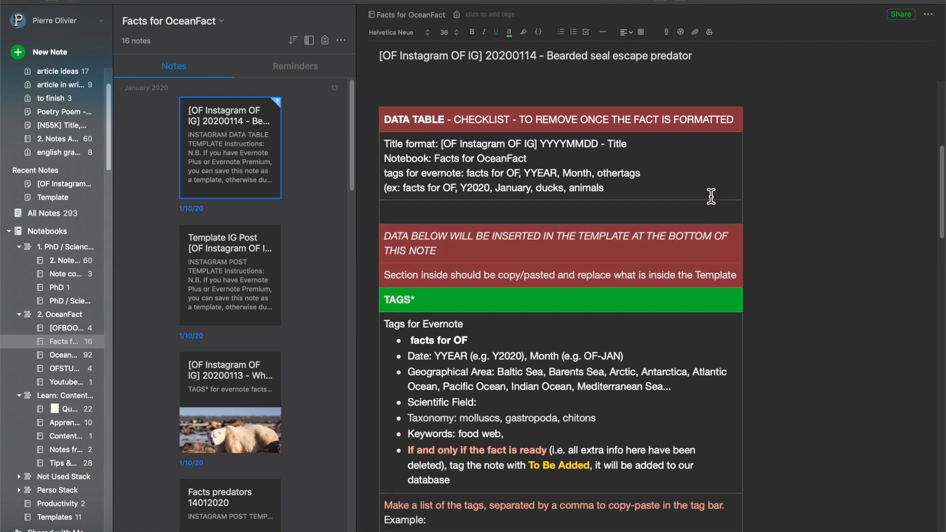
{"action": "scroll", "coordinate": [711, 196], "scroll_direction": "up", "scroll_amount": 2}
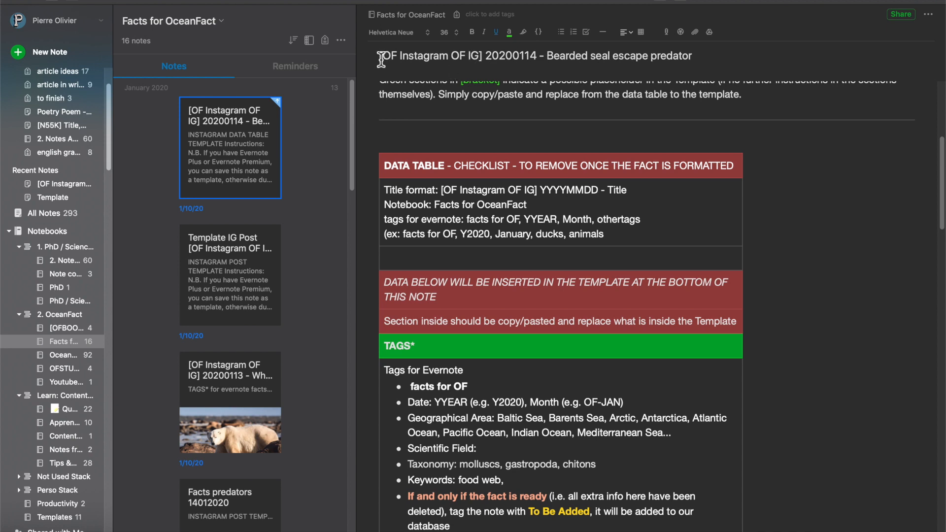
{"action": "left_click_drag", "start_coordinate": [381, 59], "coordinate": [716, 63]}
{"action": "key", "text": "super+c"}
{"action": "left_click_drag", "start_coordinate": [441, 191], "coordinate": [668, 194]}
{"action": "key", "text": "super+v"}
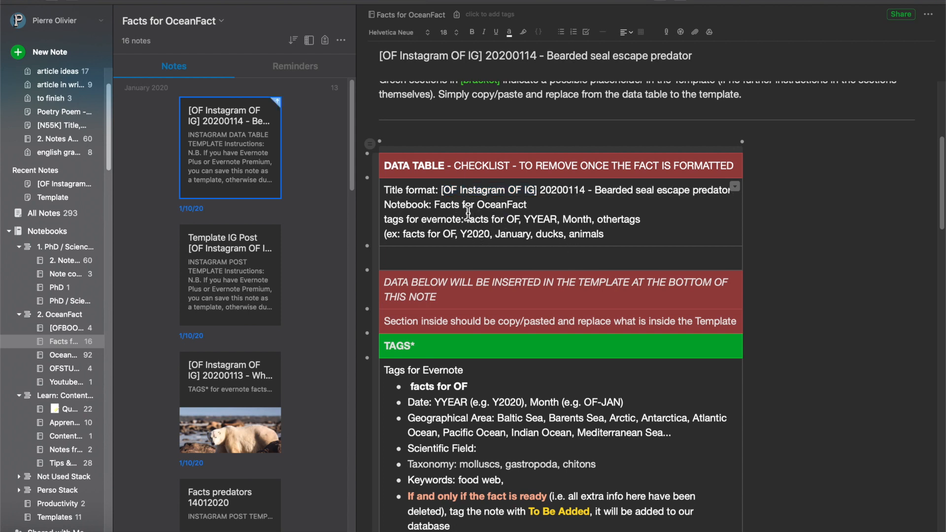
Start a tag list in the empty row below the example tags with "facts for OF, Y2020, OF-JAN, Arctic".
{"action": "scroll", "coordinate": [538, 220], "scroll_direction": "down", "scroll_amount": 2}
{"action": "scroll", "coordinate": [538, 220], "scroll_direction": "down", "scroll_amount": 10}
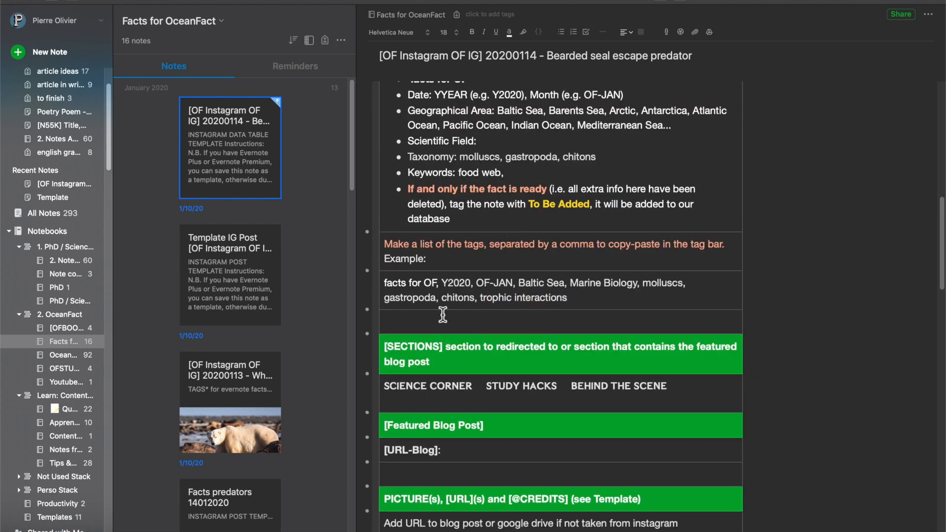
{"action": "double_click", "coordinate": [396, 284]}
{"action": "left_click", "coordinate": [438, 284], "text": "shift"}
{"action": "left_click", "coordinate": [422, 326]}
{"action": "key", "text": "super+v"}
{"action": "type", "text": ","}
{"action": "scroll", "coordinate": [593, 265], "scroll_direction": "up", "scroll_amount": 3}
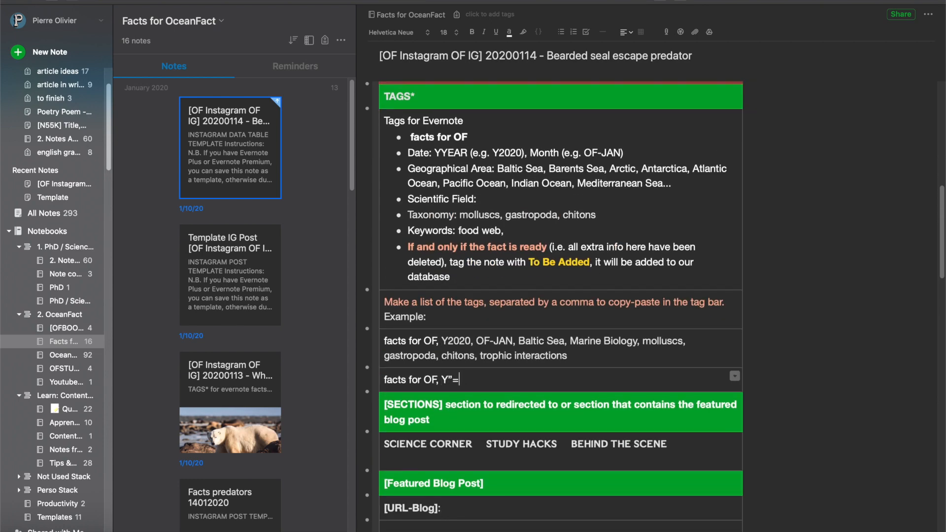
{"action": "type", "text": "Y2020, OF-JAN, Arctic"}
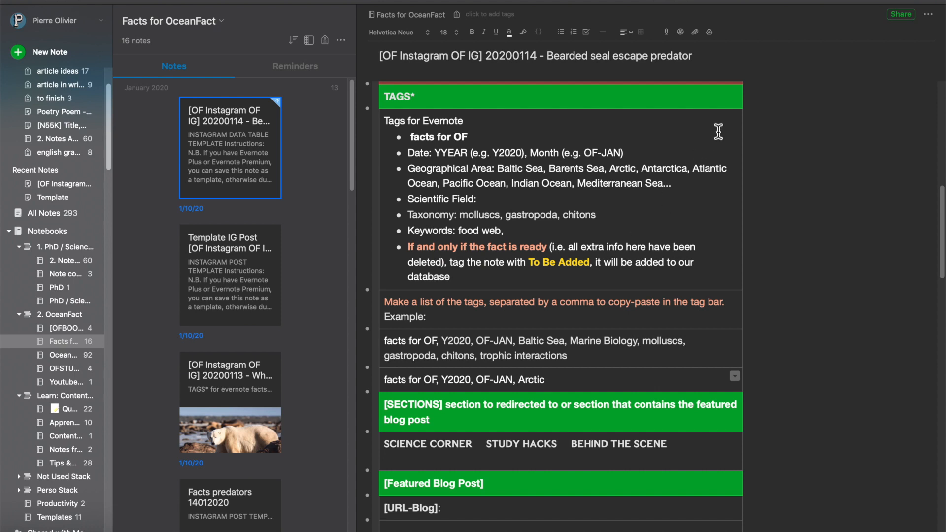
Extend the tag list with "Barents Sea", copied from the geographical areas, and "Marine Biology".
{"action": "left_click_drag", "start_coordinate": [549, 170], "coordinate": [605, 175]}
{"action": "left_click", "coordinate": [547, 380]}
{"action": "key", "text": "super+v"}
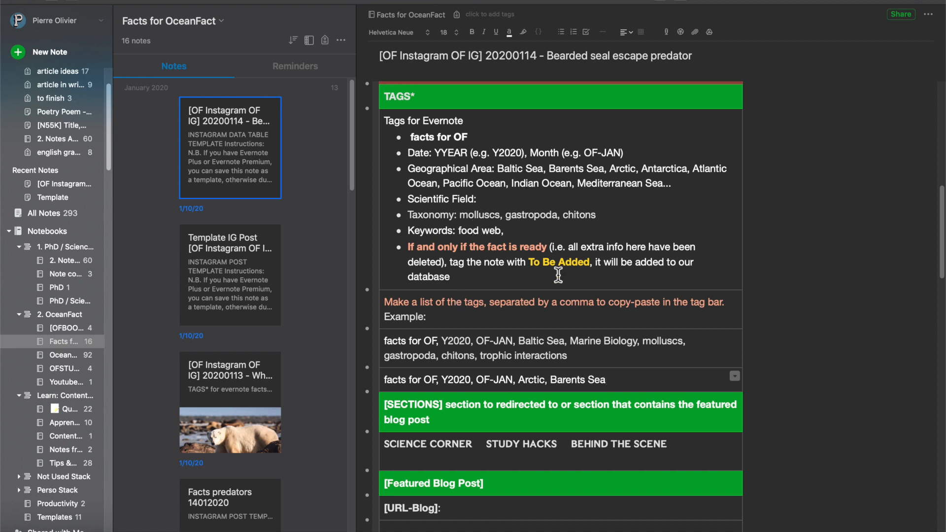
{"action": "type", "text": ", Marine Biology"}
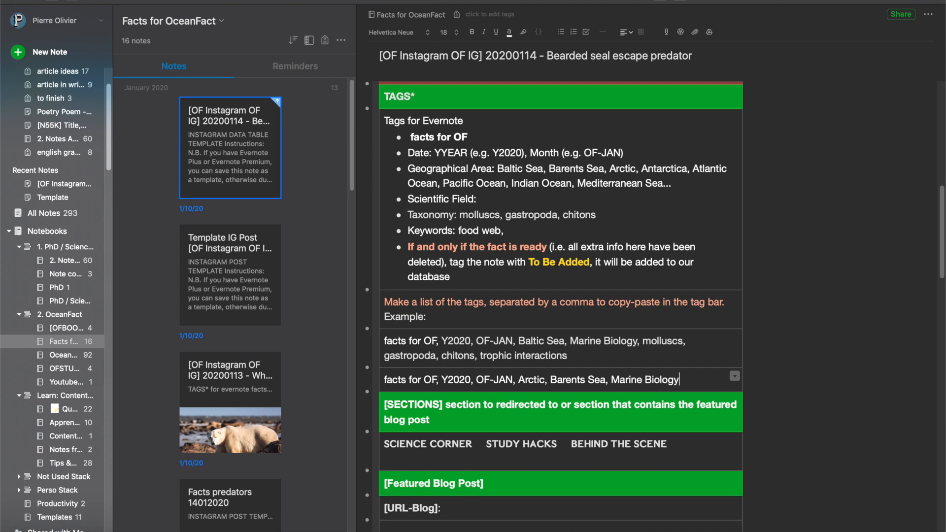
Complete the tag list with "Ecology, bearded seal, seal, marine mammal, food web, trophic interactions, predator prey".
{"action": "type", "text": ", Ecology, bearded seal, se"}
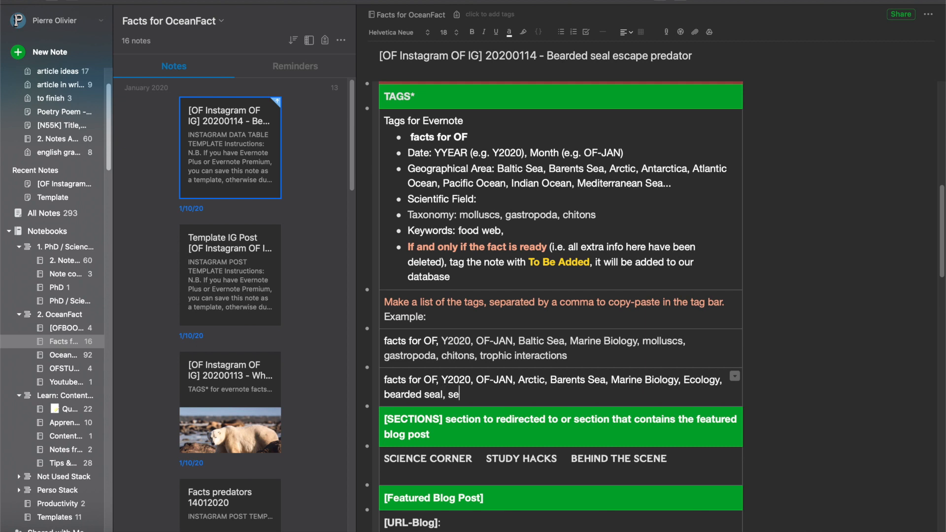
{"action": "type", "text": "al, marine mamma"}
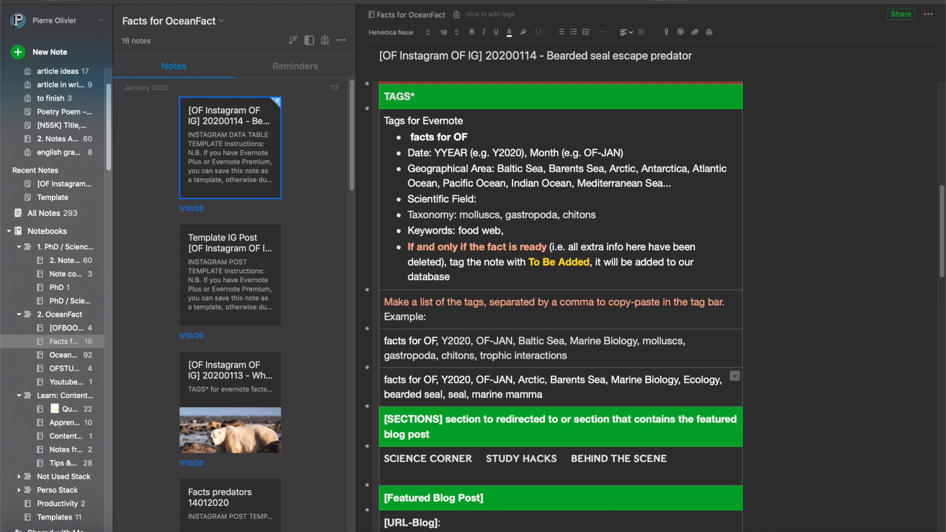
{"action": "type", "text": "l, food web, troph"}
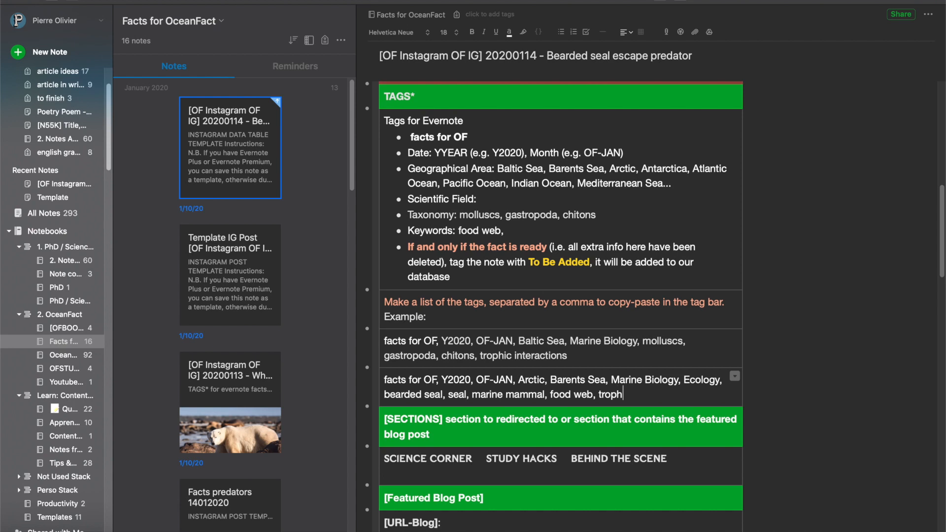
{"action": "type", "text": "ic interactions, predatp"}
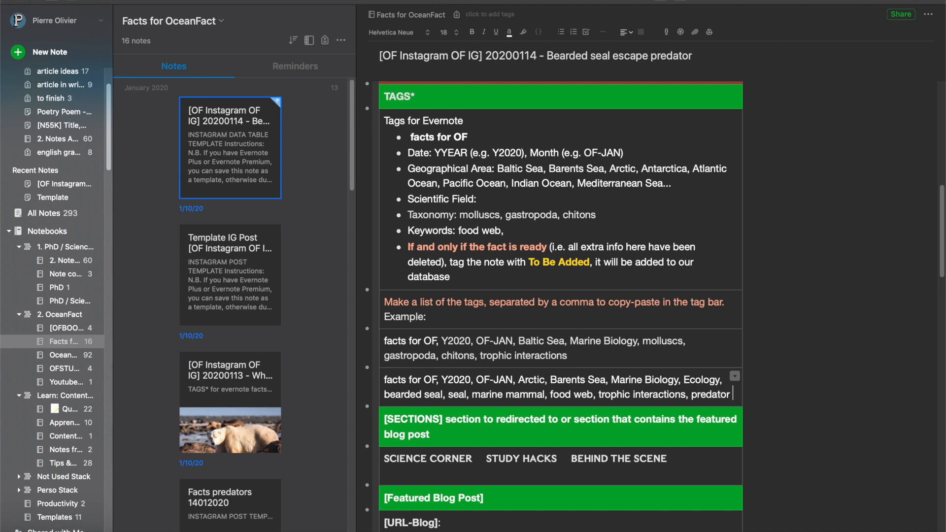
{"action": "type", "text": "prey"}
Copy the finished tag list from the table and apply it as the note's tags.
{"action": "left_click_drag", "start_coordinate": [411, 412], "coordinate": [383, 380]}
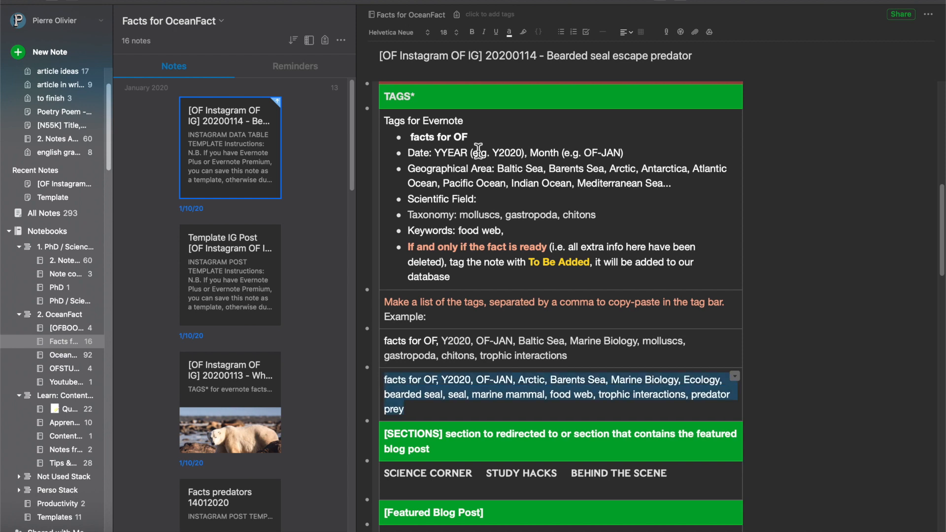
{"action": "left_click", "coordinate": [531, 15]}
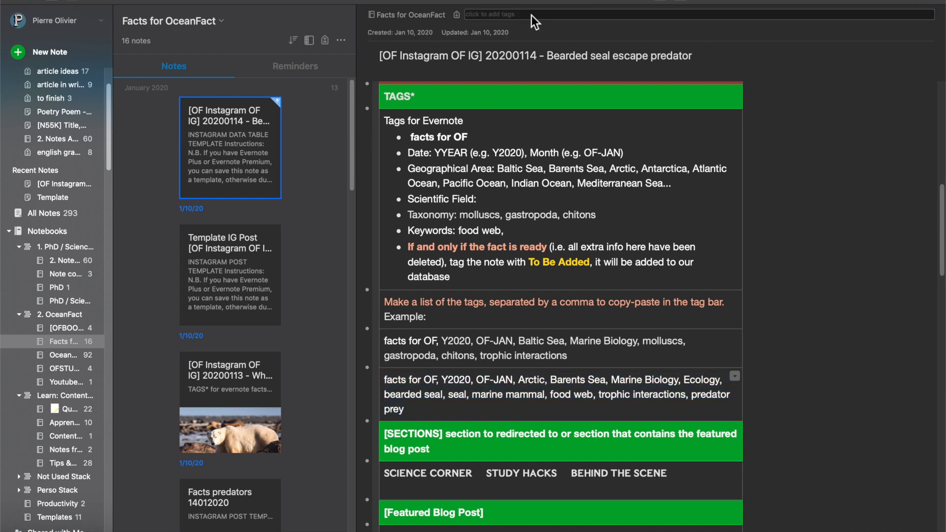
{"action": "key", "text": "super+v"}
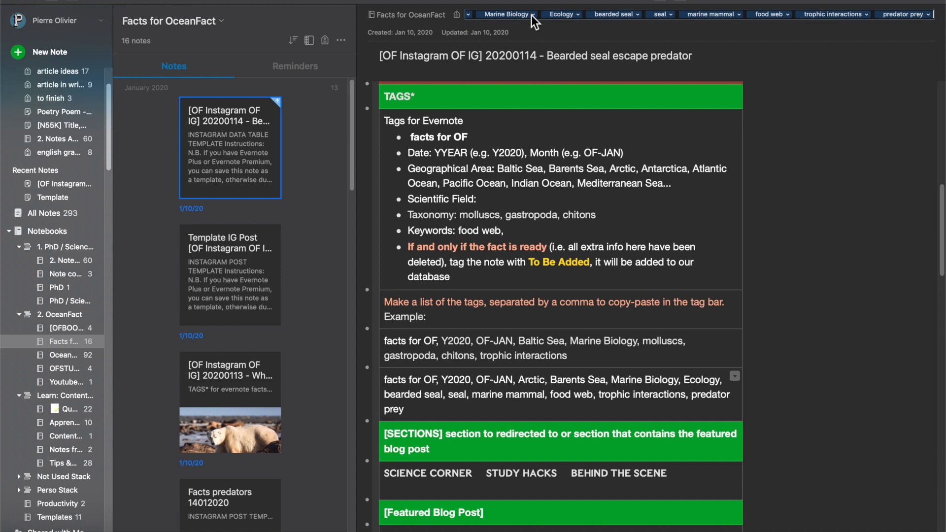
{"action": "key", "text": "Return"}
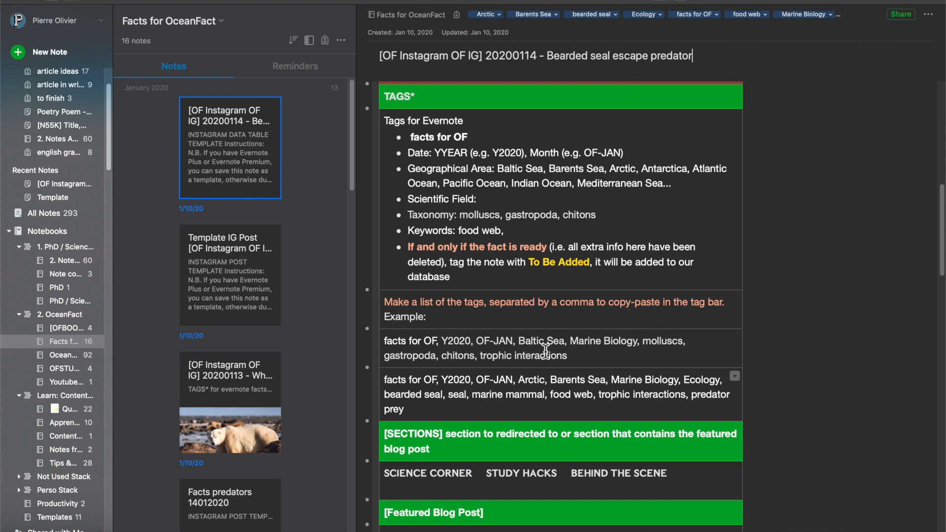
Delete "STUDY HACKS" and "BEHIND THE SCENE" from the [SECTIONS] row, keeping only "SCIENCE CORNER".
{"action": "scroll", "coordinate": [551, 434], "scroll_direction": "down", "scroll_amount": 3}
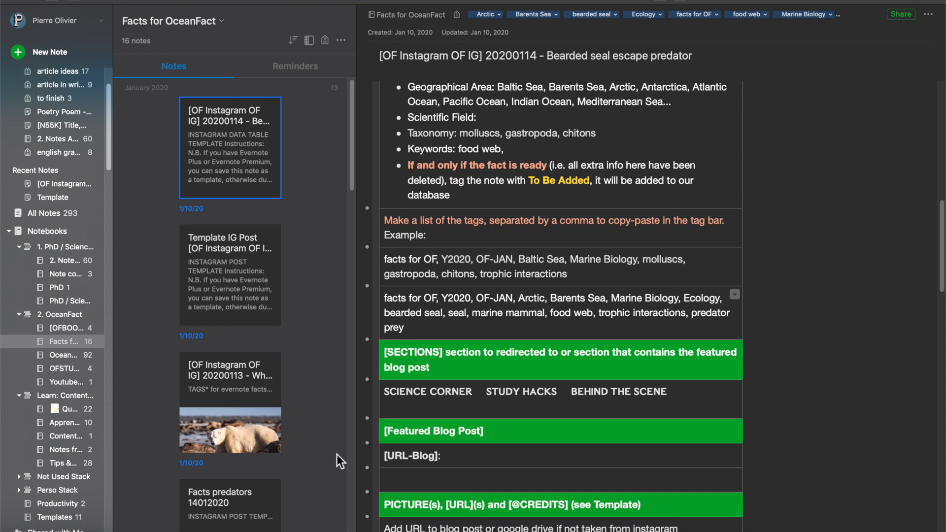
{"action": "left_click", "coordinate": [488, 396]}
{"action": "left_click_drag", "start_coordinate": [489, 397], "coordinate": [672, 392]}
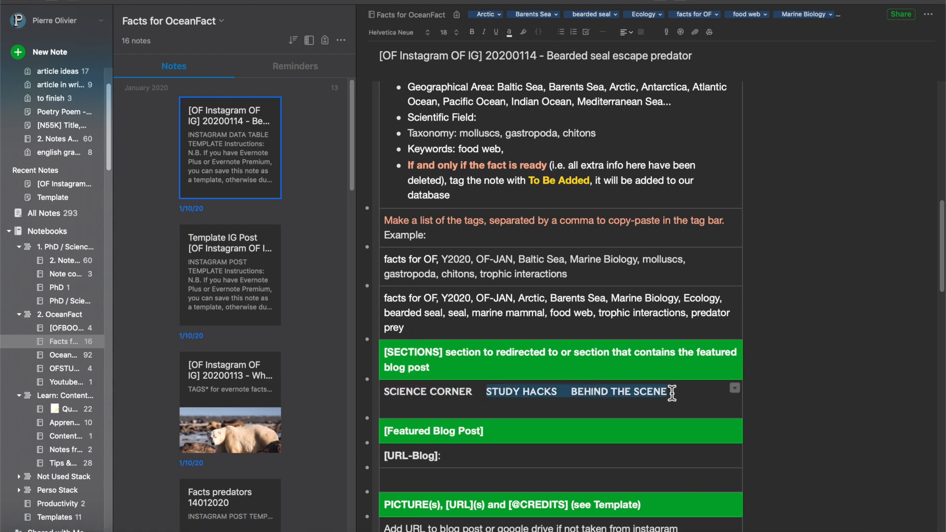
{"action": "key", "text": "BackSpace"}
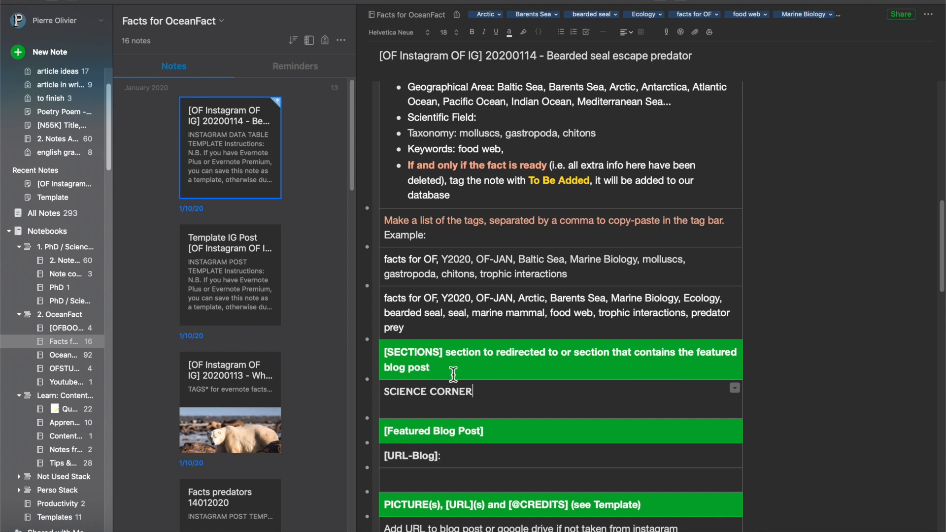
Copy the address of the building-food-webs-aggregation post from the browser and paste it after [URL-Blog] in the Evernote note.
{"action": "scroll", "coordinate": [453, 375], "scroll_direction": "down", "scroll_amount": 1}
{"action": "scroll", "coordinate": [453, 375], "scroll_direction": "down", "scroll_amount": 5}
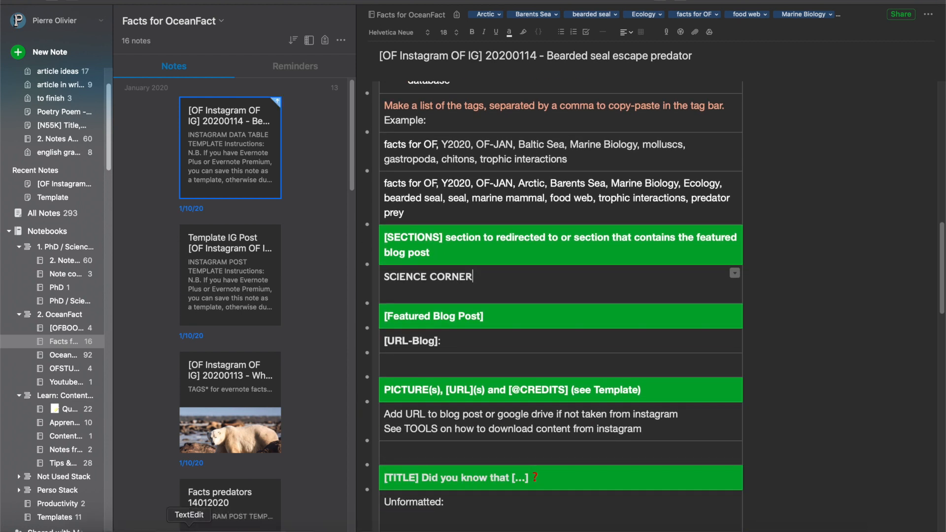
{"action": "left_click", "coordinate": [165, 528]}
{"action": "left_click", "coordinate": [242, 23]}
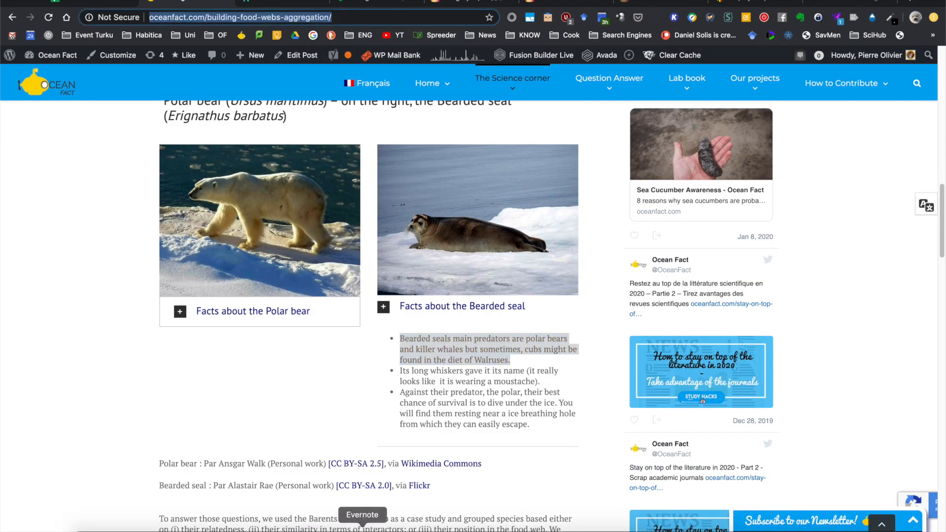
{"action": "left_click", "coordinate": [363, 523]}
{"action": "left_click", "coordinate": [515, 350]}
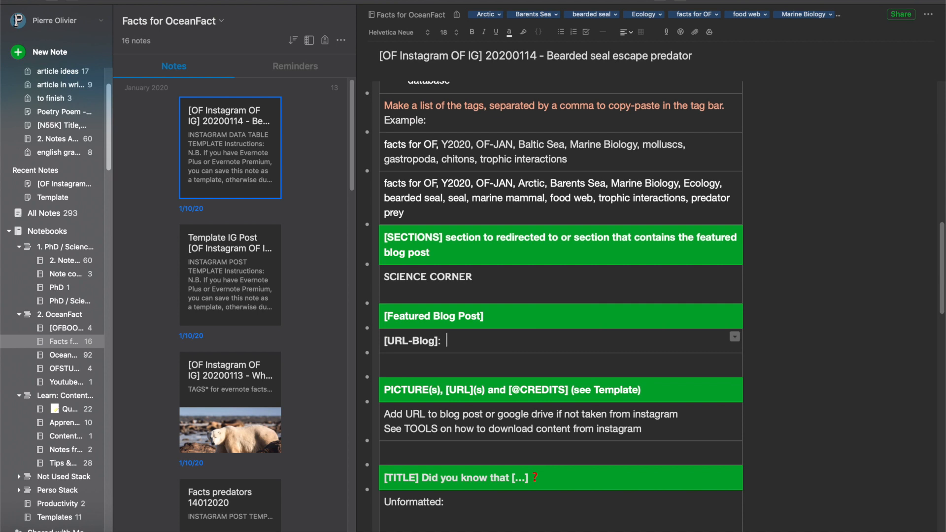
{"action": "key", "text": "super+v"}
Copy the sentence about the bearded seal's main predators from the blog post in the browser into the note's empty [OCEANFACT] row.
{"action": "scroll", "coordinate": [442, 363], "scroll_direction": "down", "scroll_amount": 3}
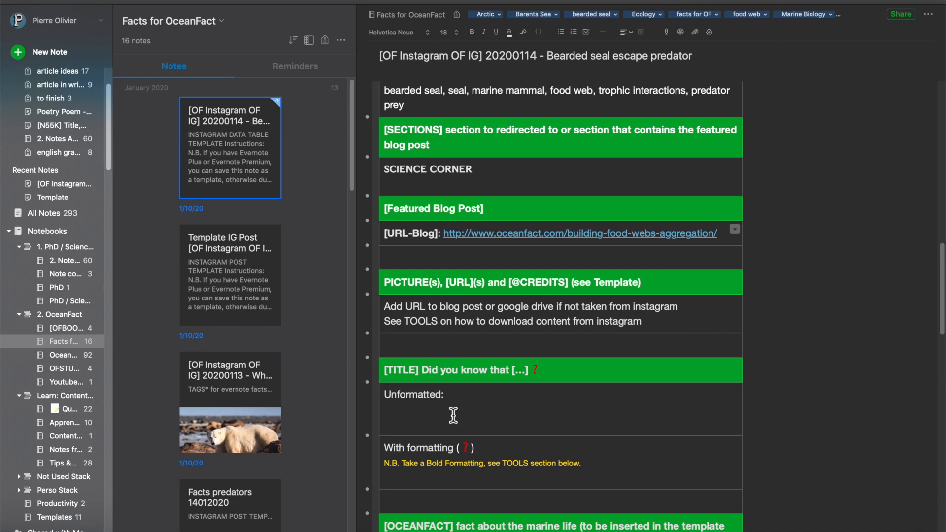
{"action": "scroll", "coordinate": [453, 415], "scroll_direction": "down", "scroll_amount": 2}
{"action": "scroll", "coordinate": [454, 417], "scroll_direction": "down", "scroll_amount": 5}
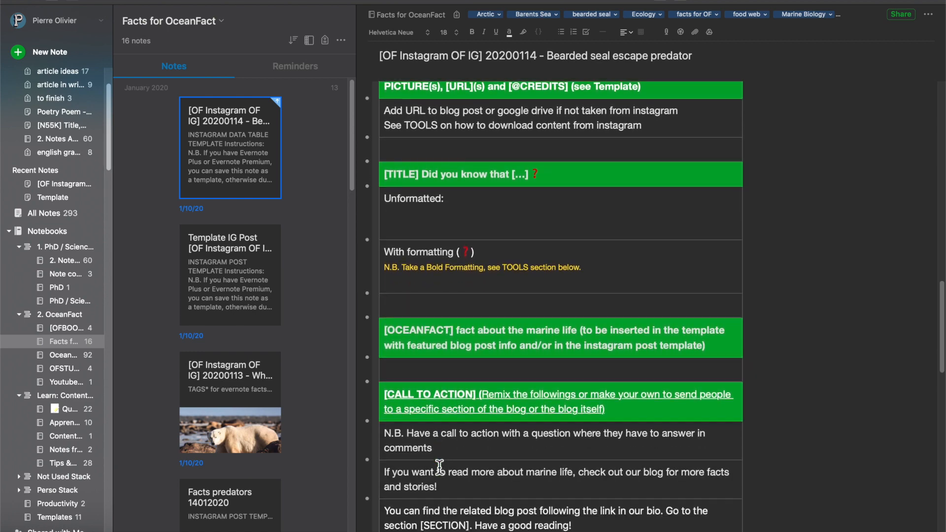
{"action": "scroll", "coordinate": [439, 467], "scroll_direction": "up", "scroll_amount": 4}
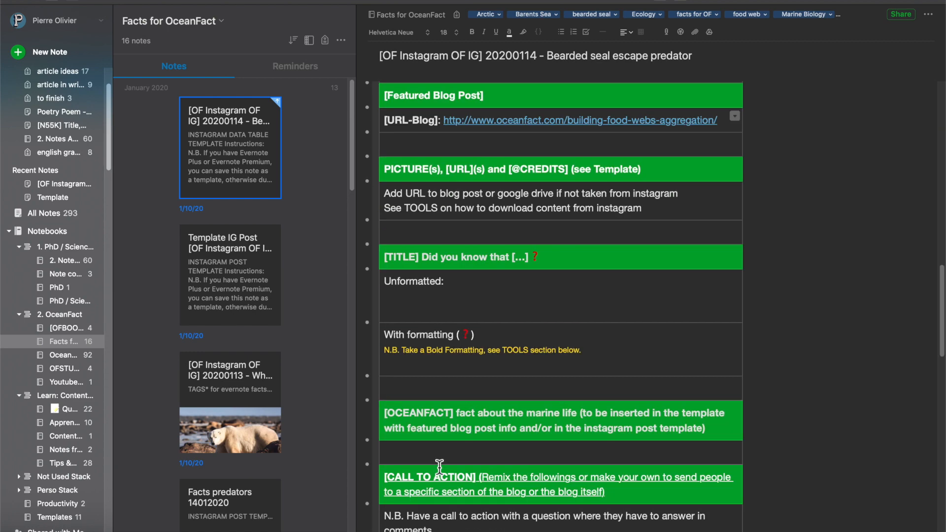
{"action": "scroll", "coordinate": [439, 467], "scroll_direction": "up", "scroll_amount": 8}
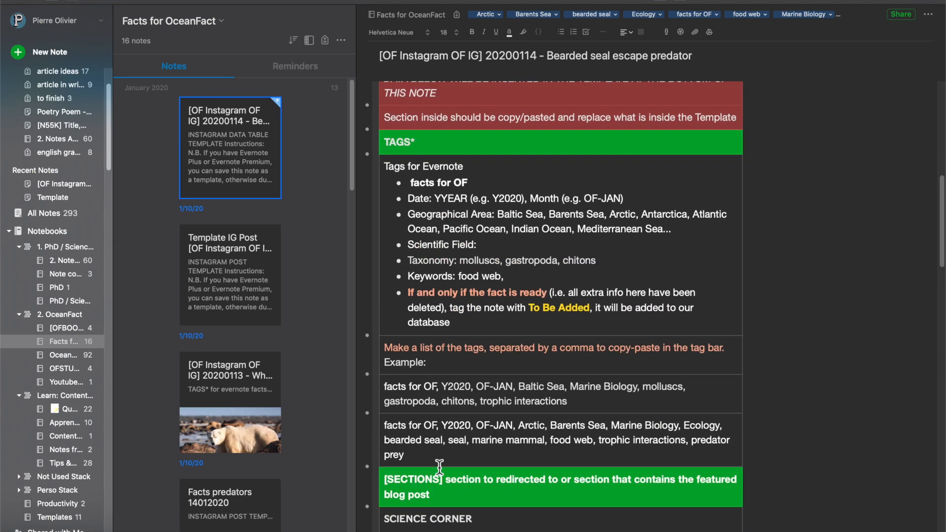
{"action": "scroll", "coordinate": [439, 467], "scroll_direction": "down", "scroll_amount": 7}
{"action": "scroll", "coordinate": [439, 468], "scroll_direction": "down", "scroll_amount": 2}
{"action": "left_click", "coordinate": [431, 422]}
{"action": "left_click", "coordinate": [144, 526]}
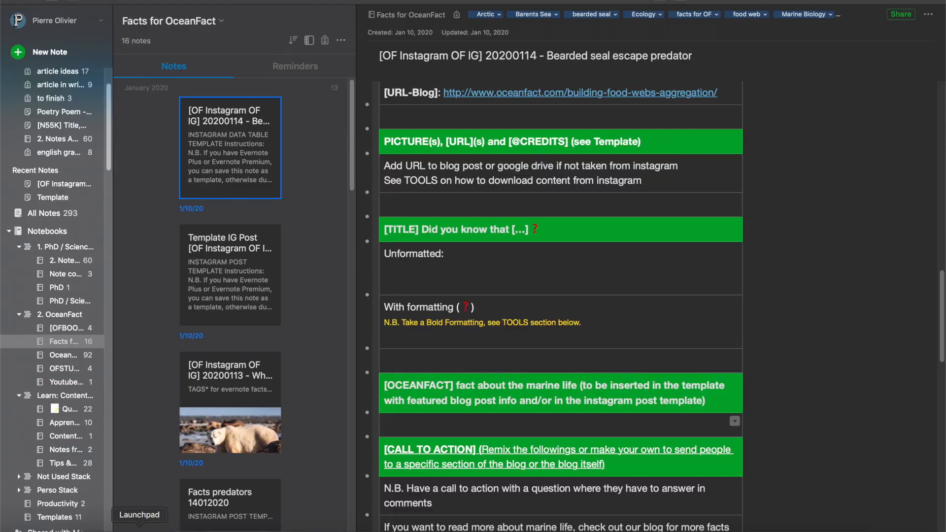
{"action": "left_click", "coordinate": [164, 527]}
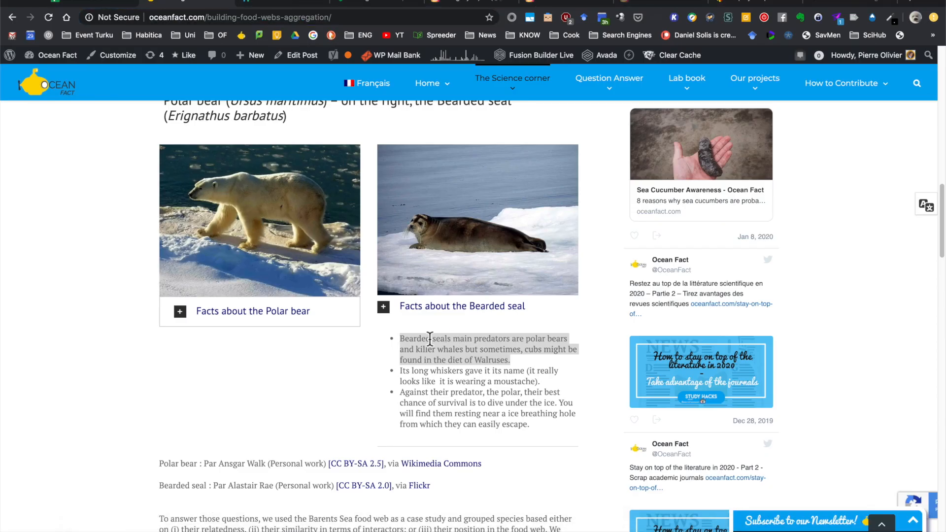
{"action": "left_click_drag", "start_coordinate": [401, 340], "coordinate": [527, 363]}
{"action": "key", "text": "super+c"}
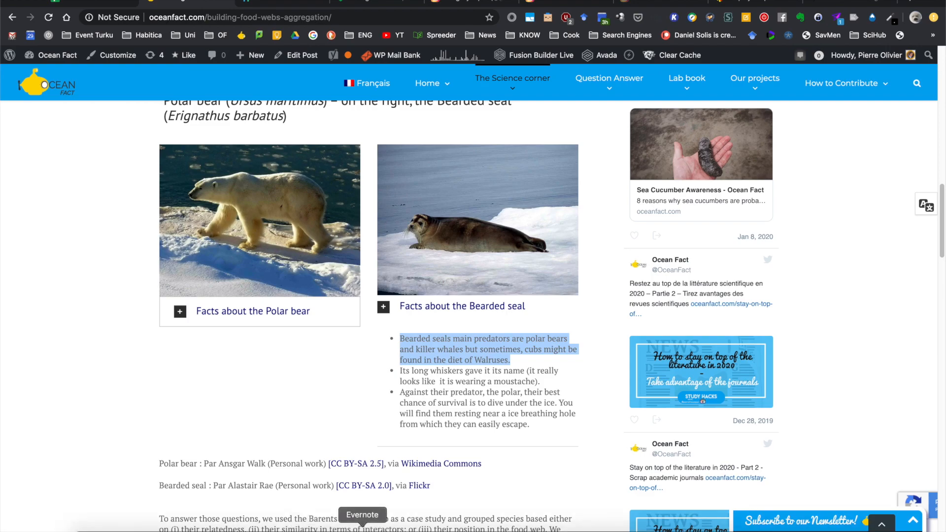
{"action": "left_click", "coordinate": [362, 526]}
{"action": "left_click", "coordinate": [434, 436]}
{"action": "key", "text": "super+v"}
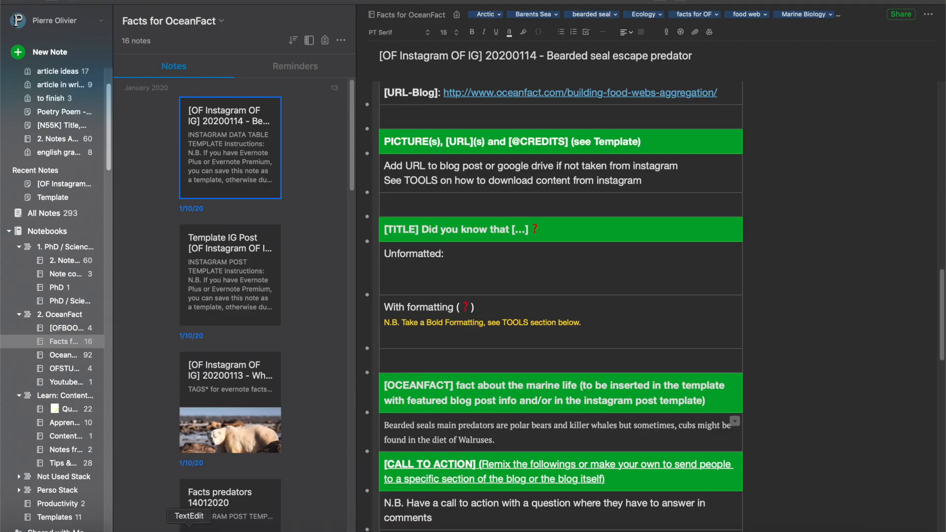
Copy the blog post's sentence about bearded seals diving under the ice from the browser and append it to the Evernote note's [OCEANFACT] text.
{"action": "left_click", "coordinate": [161, 526]}
{"action": "left_click", "coordinate": [416, 402]}
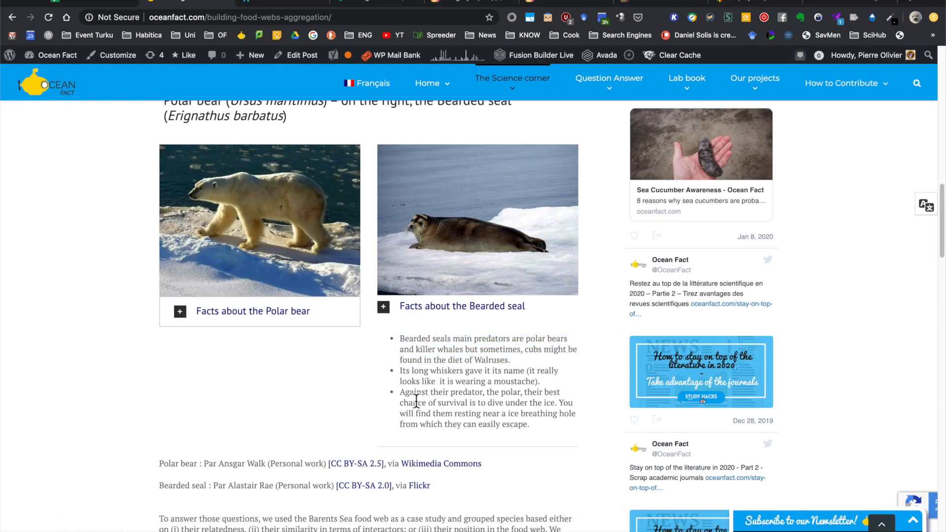
{"action": "left_click_drag", "start_coordinate": [400, 393], "coordinate": [562, 407]}
{"action": "key", "text": "super+c"}
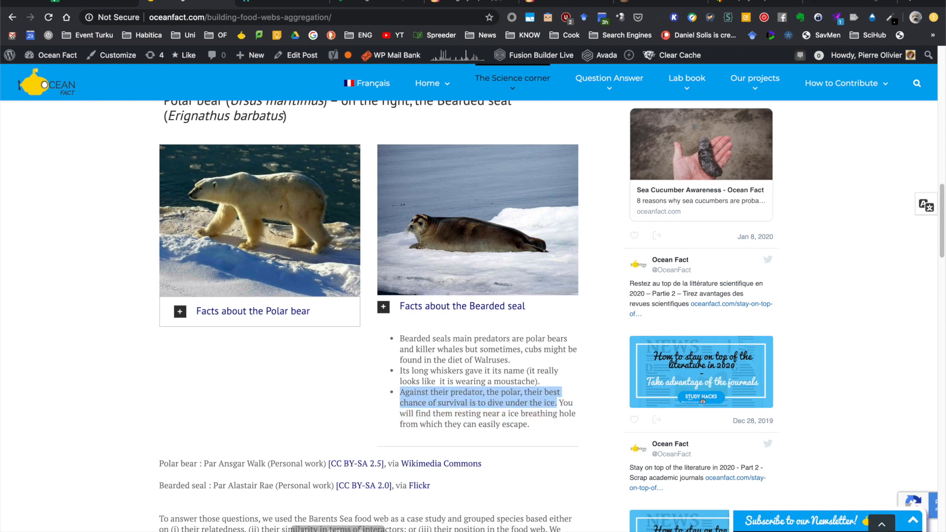
{"action": "left_click", "coordinate": [363, 525]}
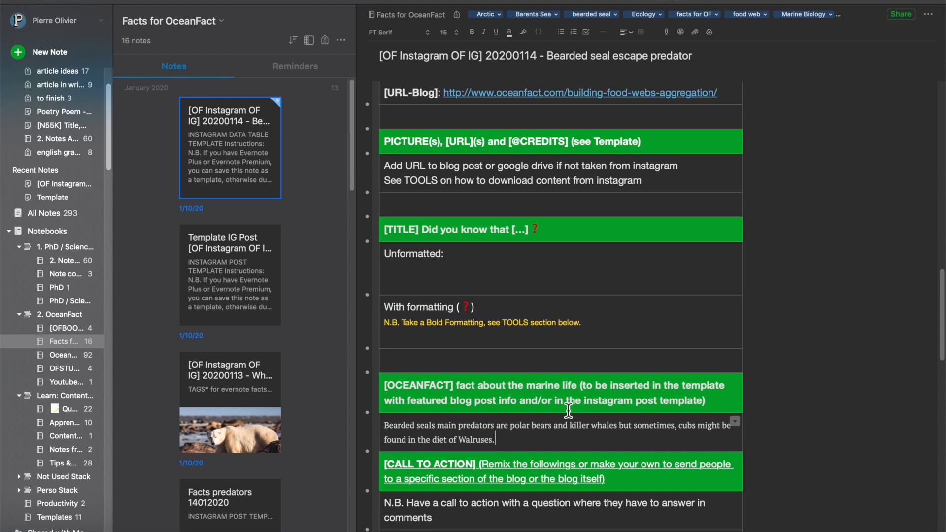
{"action": "key", "text": "super+v"}
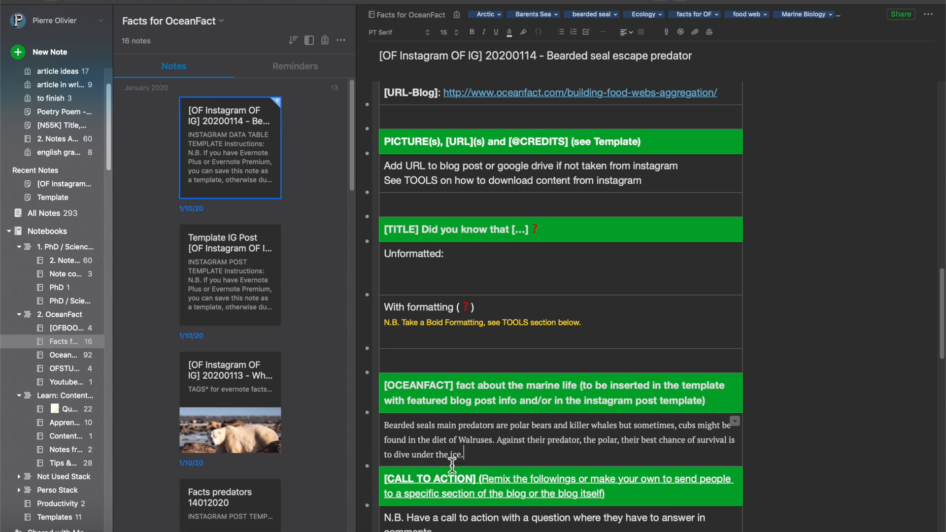
Enter "Do you know how the bearded seal escapes from its predators?" as the unformatted title in the [TITLE] section.
{"action": "left_click", "coordinate": [423, 272]}
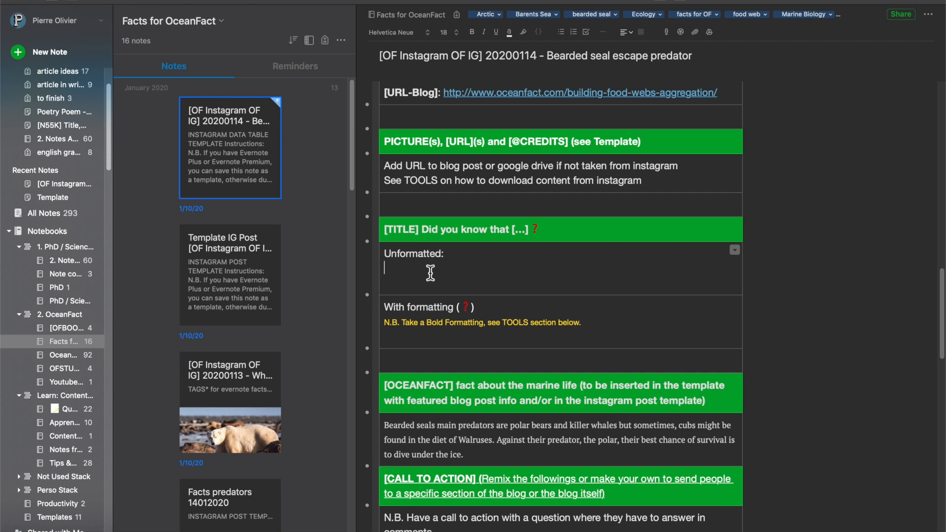
{"action": "type", "text": "Do you know how th ebead"}
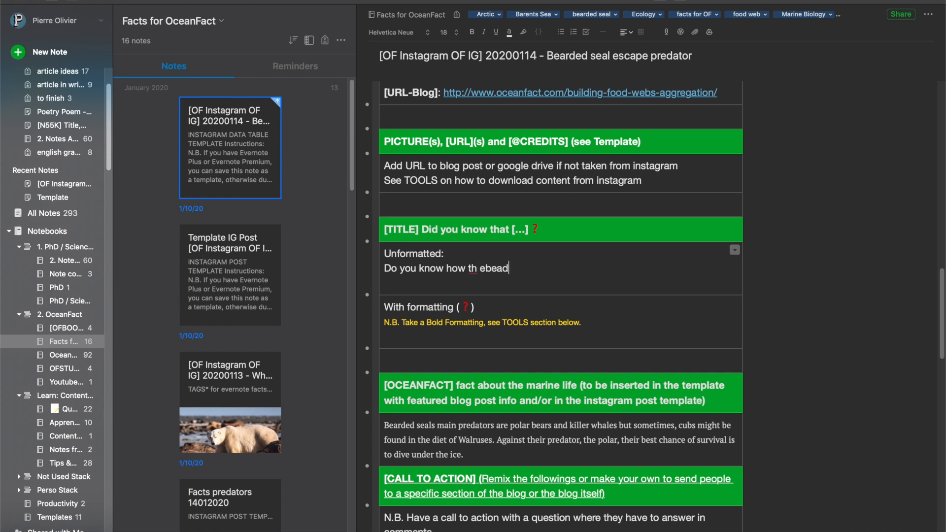
{"action": "key", "text": "BackSpace"}
{"action": "key", "text": "BackSpace"}
{"action": "key", "text": "BackSpace"}
{"action": "key", "text": "BackSpace"}
{"action": "key", "text": "BackSpace"}
{"action": "type", "text": "e bearded"}
{"action": "left_click", "coordinate": [472, 270]}
{"action": "type", "text": "h"}
{"action": "left_click", "coordinate": [539, 271]}
{"action": "type", "text": "seal escapes from its predators?"}
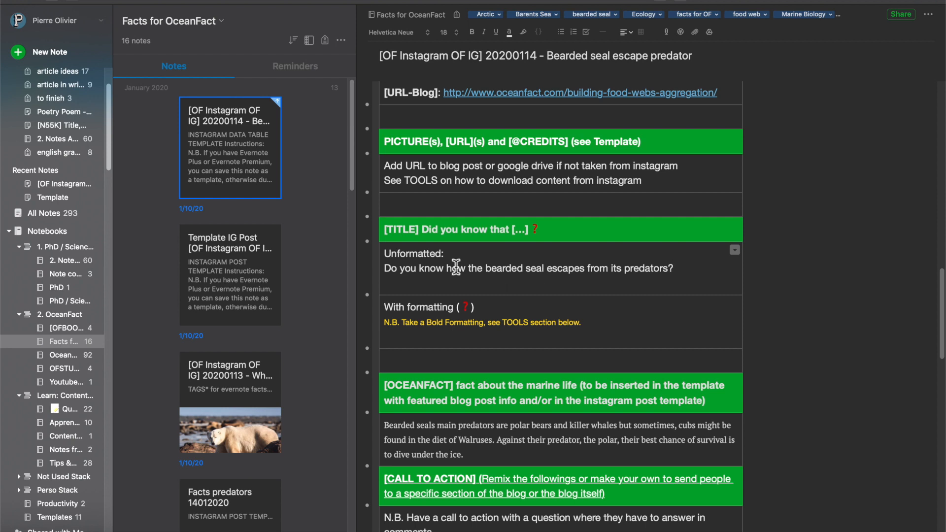
Copy the unformatted title and convert it with the OceanFact Instagram Bold font on instafonts.io in Chrome, replacing the previous input text.
{"action": "left_click", "coordinate": [386, 269]}
{"action": "left_click", "coordinate": [682, 271], "text": "shift"}
{"action": "key", "text": "ctrl+c"}
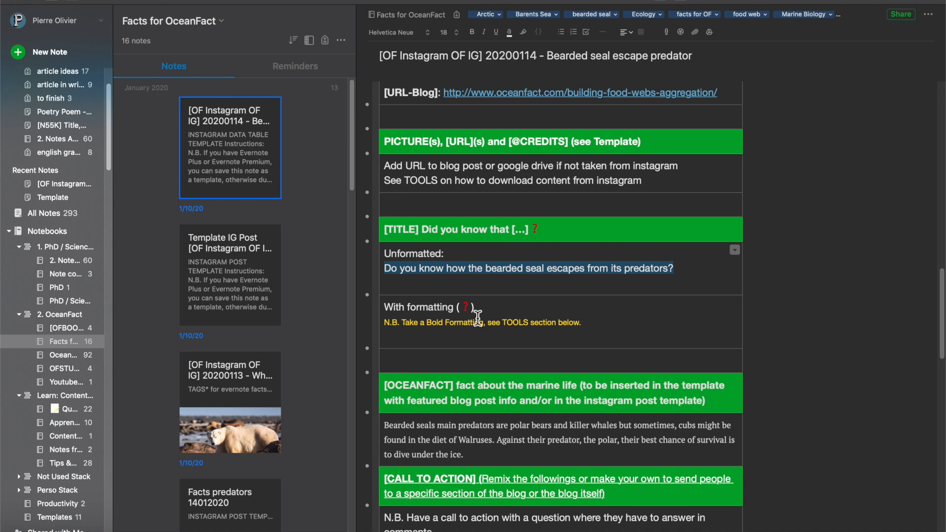
{"action": "scroll", "coordinate": [475, 315], "scroll_direction": "down", "scroll_amount": 1}
{"action": "scroll", "coordinate": [475, 317], "scroll_direction": "down", "scroll_amount": 15}
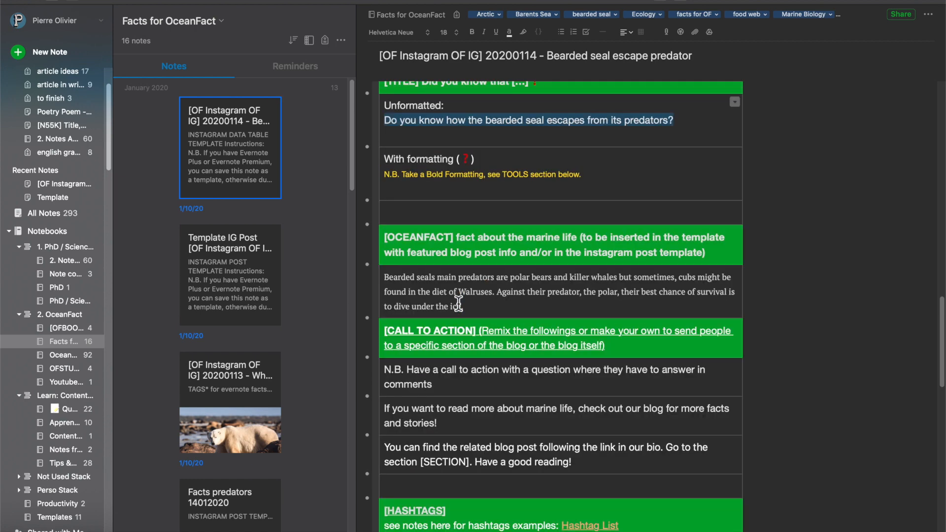
{"action": "scroll", "coordinate": [458, 303], "scroll_direction": "down", "scroll_amount": 5}
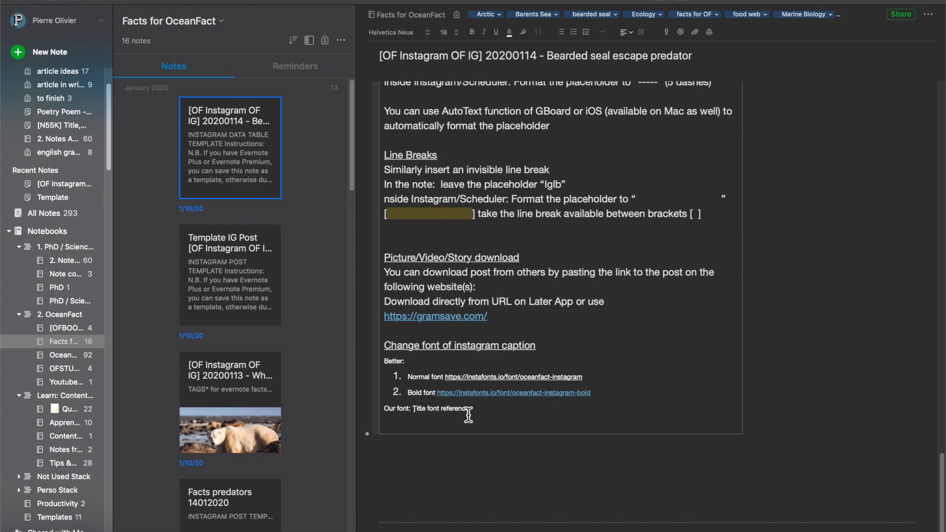
{"action": "scroll", "coordinate": [487, 355], "scroll_direction": "up", "scroll_amount": 20}
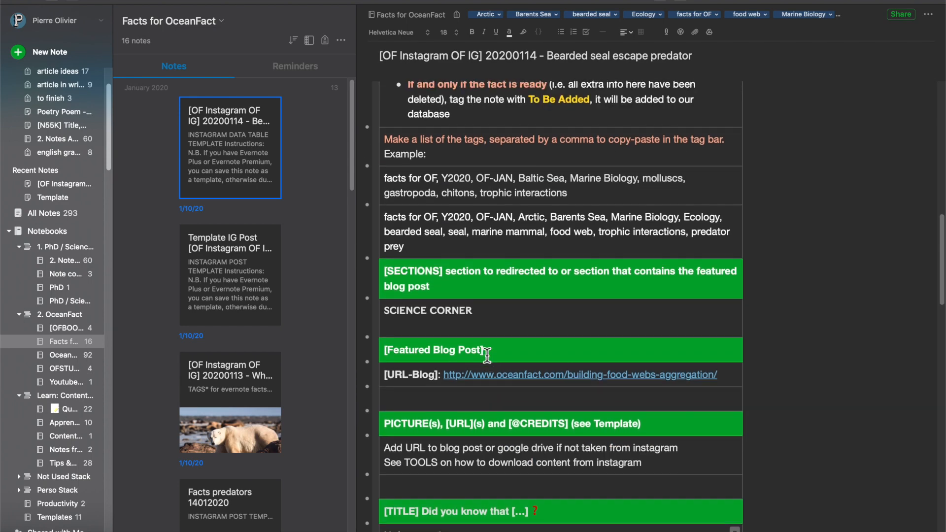
{"action": "scroll", "coordinate": [476, 364], "scroll_direction": "down", "scroll_amount": 3}
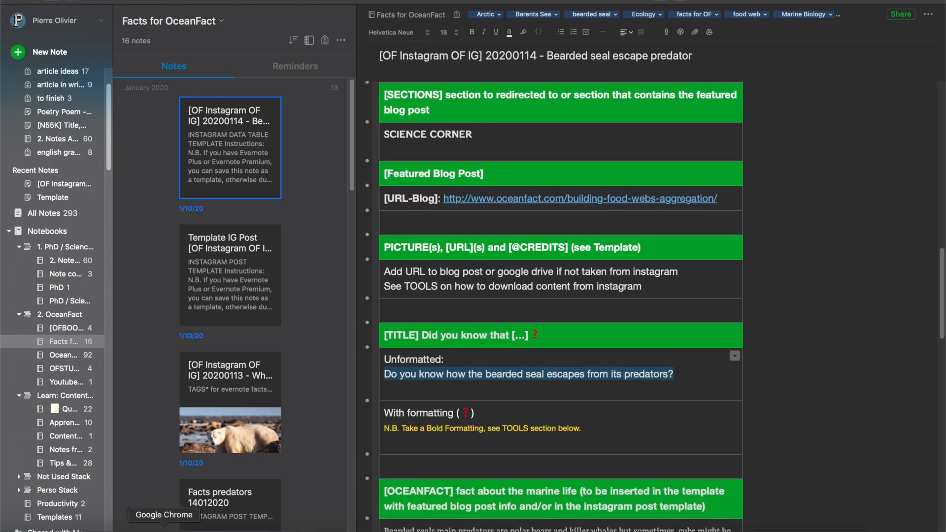
{"action": "left_click", "coordinate": [167, 528]}
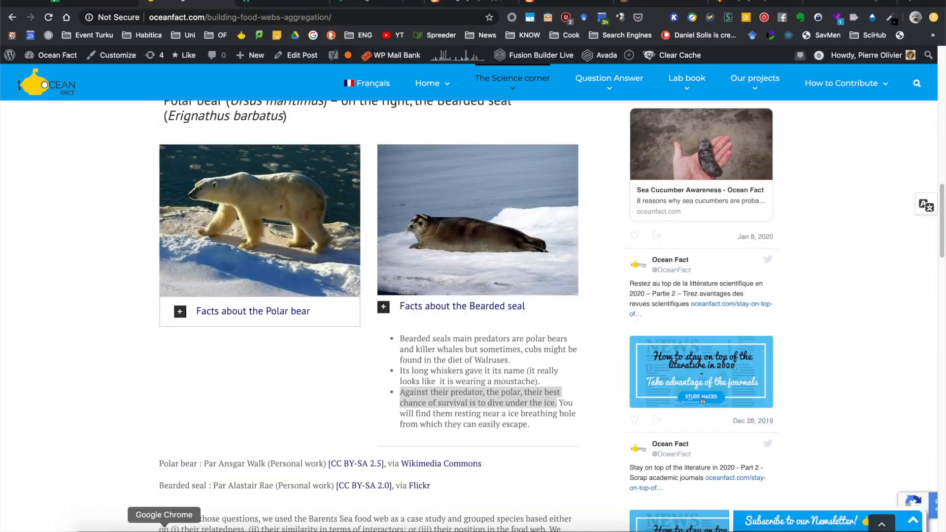
{"action": "left_click", "coordinate": [856, 4]}
{"action": "left_click_drag", "start_coordinate": [334, 69], "coordinate": [9, 64]}
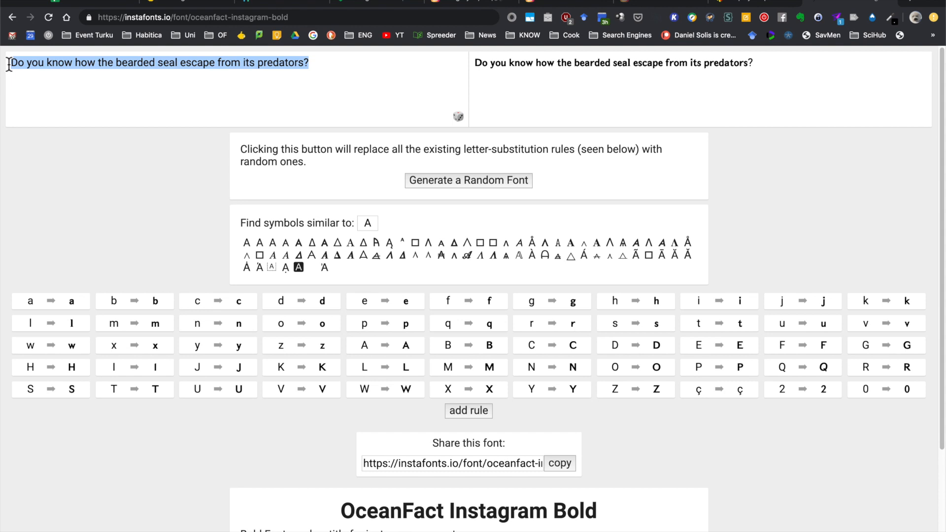
{"action": "key", "text": "BackSpace"}
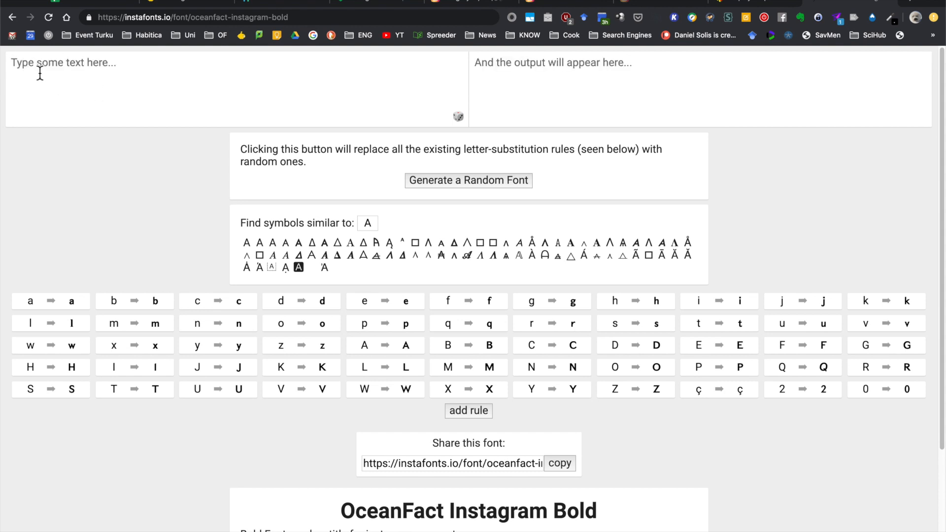
{"action": "key", "text": "ctrl+v"}
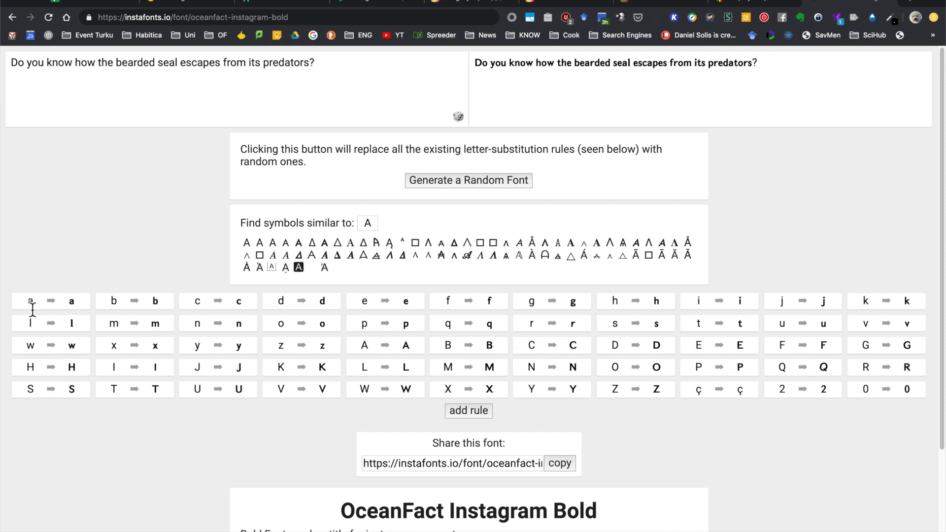
Look up symbols similar to the letter a and review the bold font's substitution rules and description.
{"action": "left_click", "coordinate": [71, 302]}
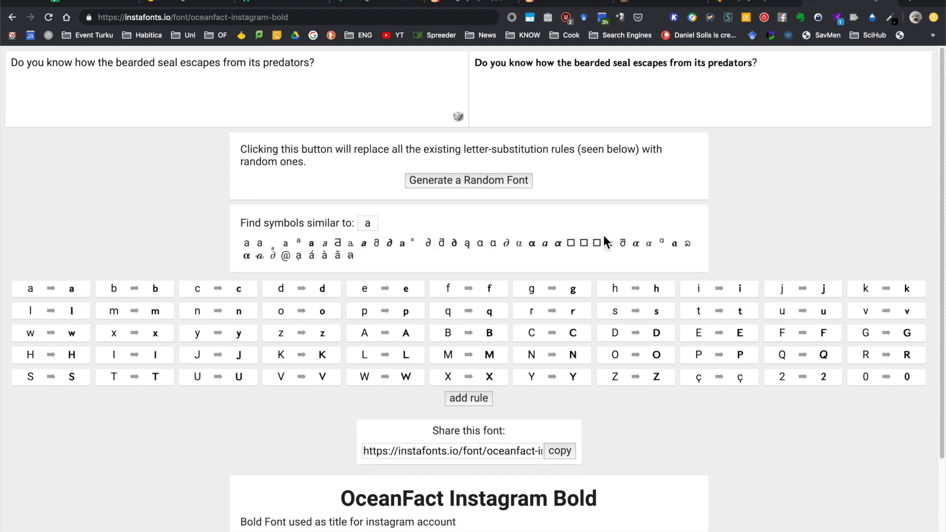
{"action": "scroll", "coordinate": [561, 428], "scroll_direction": "down", "scroll_amount": 3}
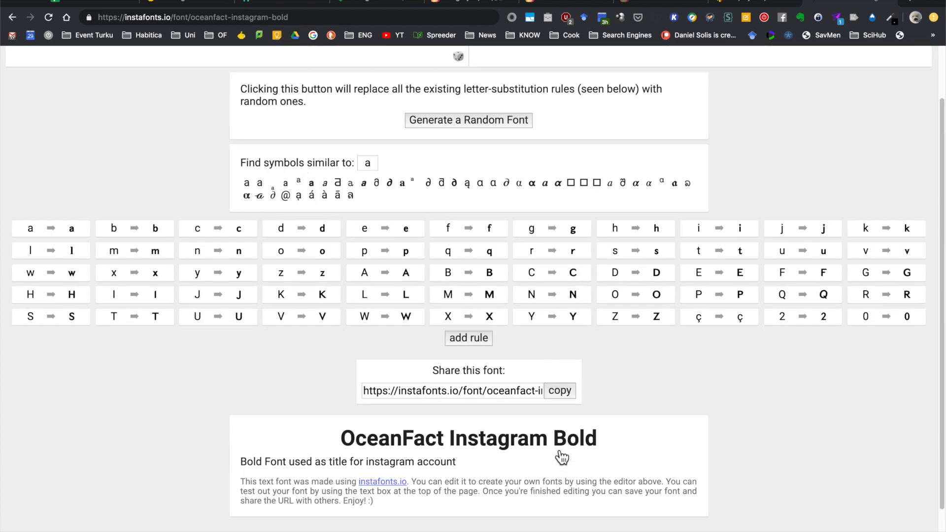
{"action": "scroll", "coordinate": [587, 394], "scroll_direction": "up", "scroll_amount": 3}
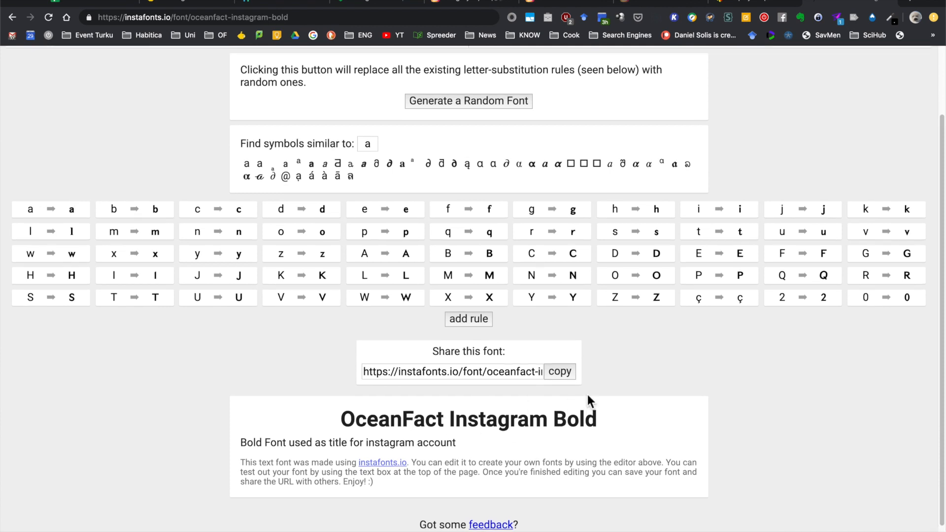
{"action": "scroll", "coordinate": [551, 385], "scroll_direction": "down", "scroll_amount": 1}
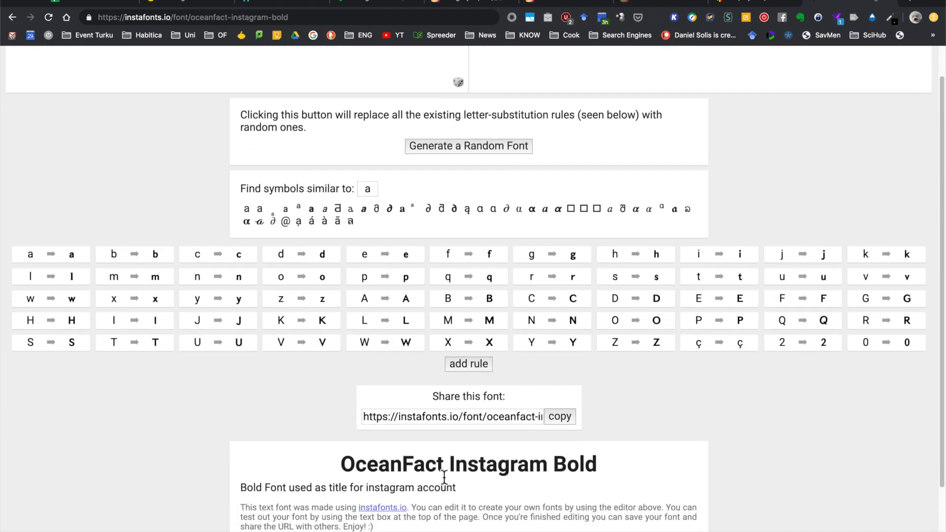
{"action": "scroll", "coordinate": [634, 315], "scroll_direction": "up", "scroll_amount": 2}
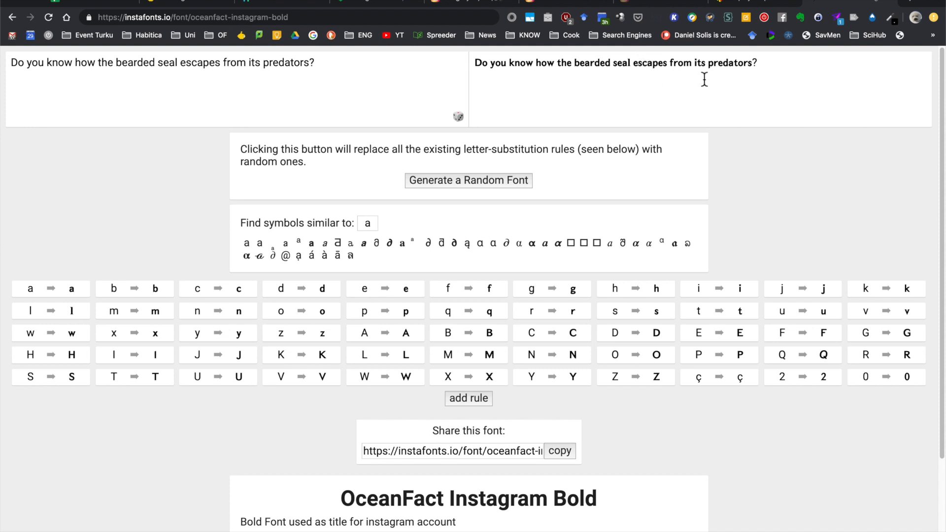
Copy the bold version of the title and paste it under the "With formatting" heading of the Evernote note.
{"action": "triple_click", "coordinate": [809, 62]}
{"action": "key", "text": "super+c"}
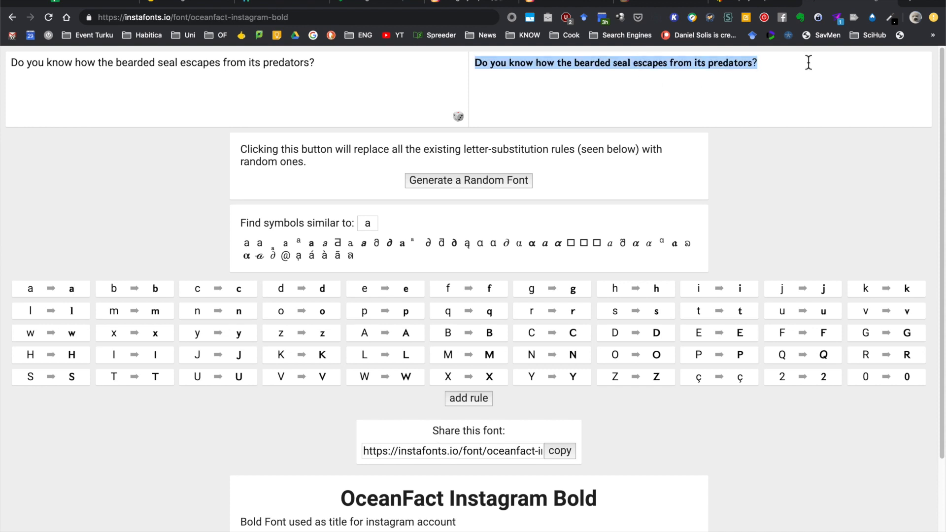
{"action": "left_click", "coordinate": [363, 529]}
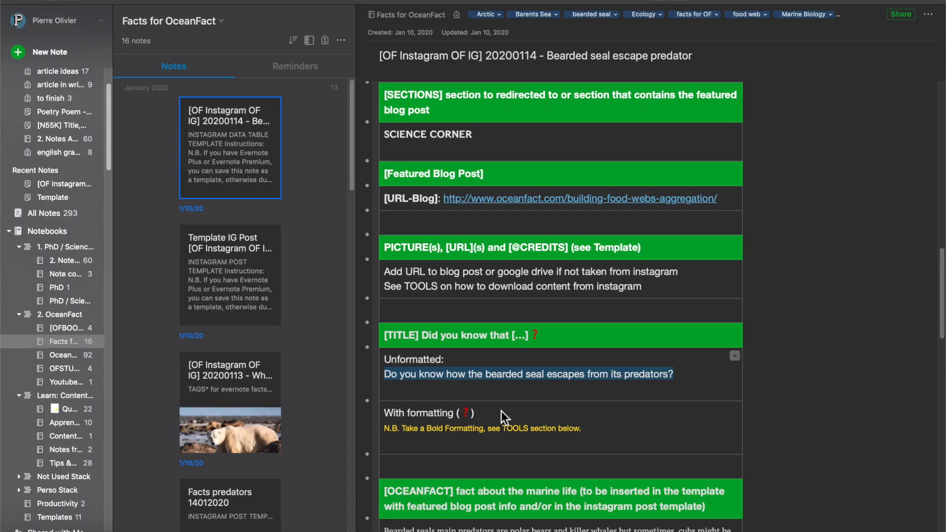
{"action": "left_click", "coordinate": [462, 442]}
{"action": "key", "text": "super+v"}
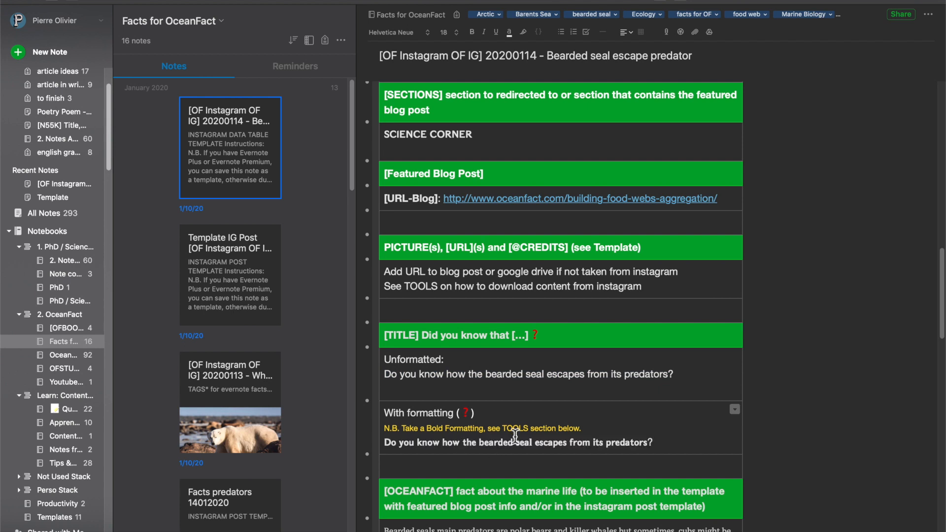
Replace the plain question mark ending the bold title with the red ❓ emoji copied from the "With formatting" heading.
{"action": "left_click", "coordinate": [475, 413]}
{"action": "key", "text": "Left"}
{"action": "key", "text": "shift+Left"}
{"action": "left_click", "coordinate": [671, 442]}
{"action": "key", "text": "BackSpace"}
Replace the N.B. instruction under [CALL TO ACTION] with the question "Do you know where the bearded got its name?".
{"action": "scroll", "coordinate": [684, 427], "scroll_direction": "down", "scroll_amount": 5}
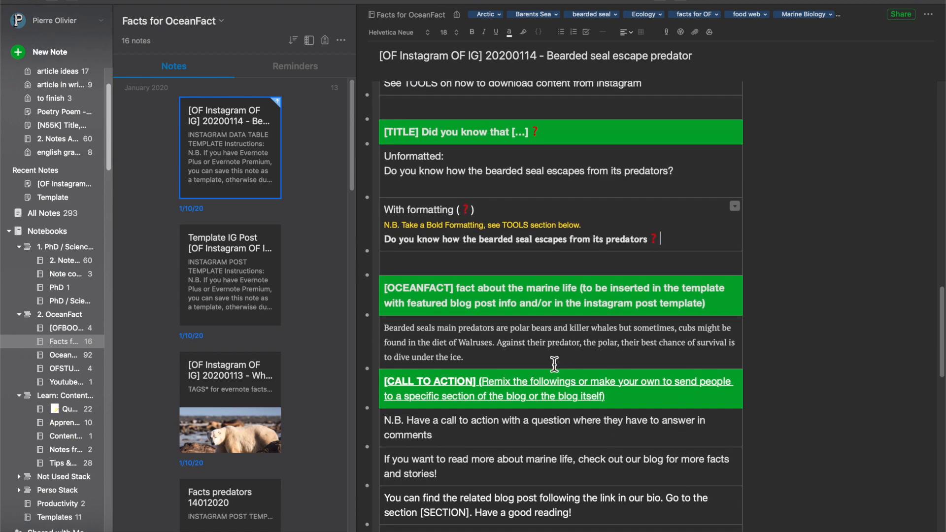
{"action": "scroll", "coordinate": [424, 301], "scroll_direction": "down", "scroll_amount": 2}
{"action": "scroll", "coordinate": [425, 300], "scroll_direction": "down", "scroll_amount": 1}
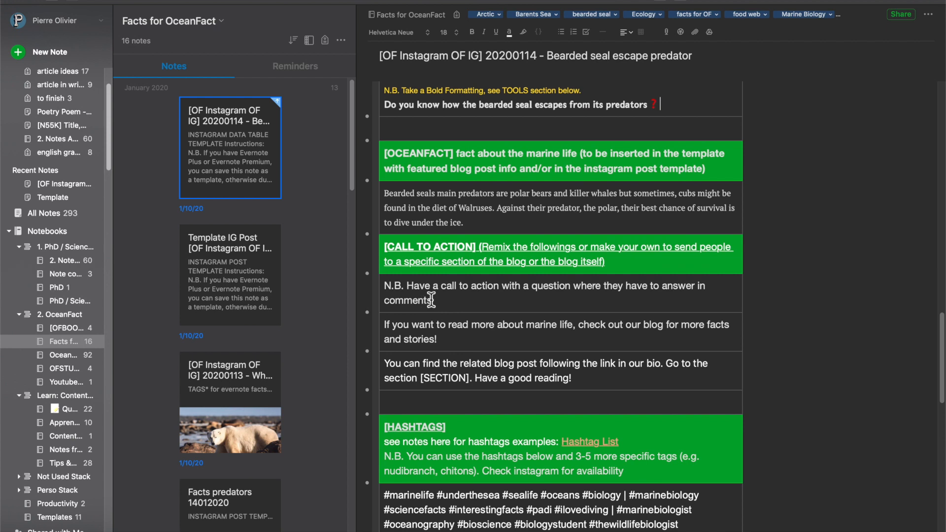
{"action": "left_click_drag", "start_coordinate": [383, 287], "coordinate": [467, 311]}
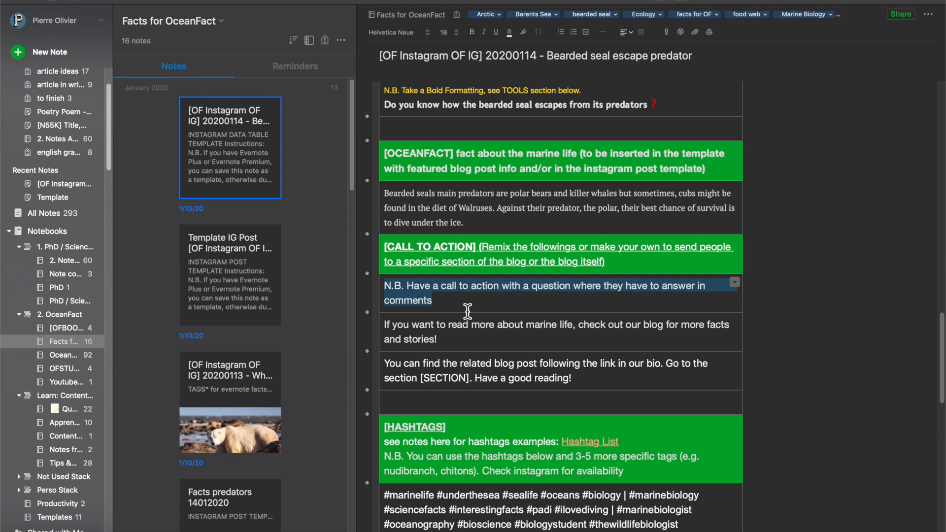
{"action": "type", "text": "Do you know where"}
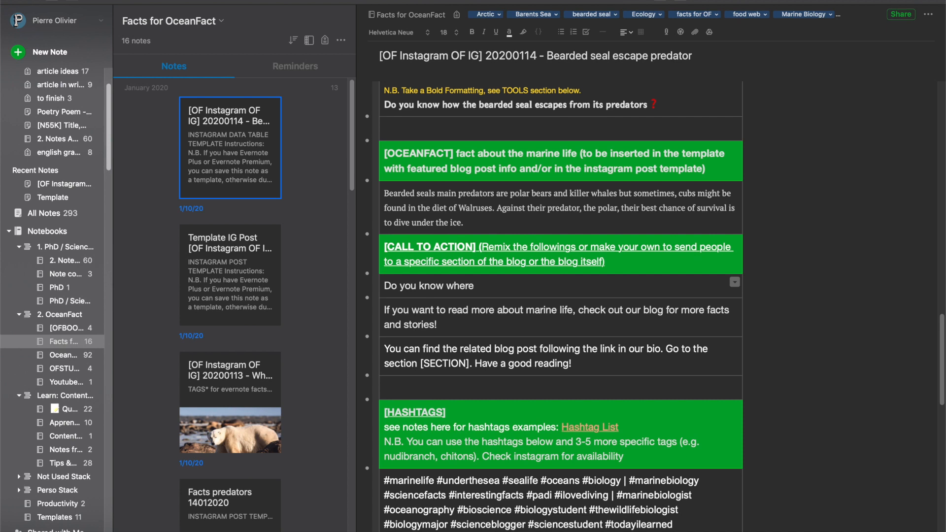
{"action": "type", "text": " the bearded got its name?"}
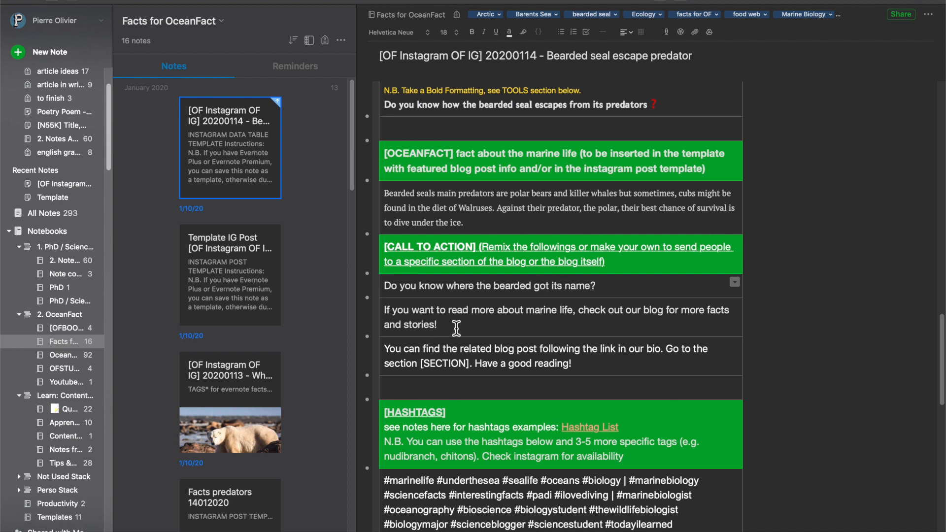
Copy "SCIENCE CORNER" from the [SECTIONS] row and substitute it for the [SECTION] placeholder in the related blog post sentence.
{"action": "scroll", "coordinate": [446, 370], "scroll_direction": "up", "scroll_amount": 5}
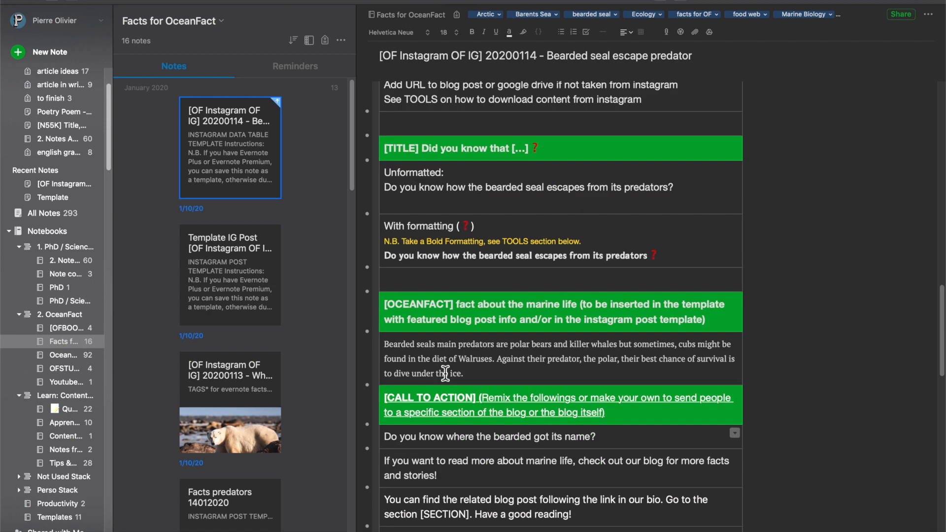
{"action": "scroll", "coordinate": [445, 373], "scroll_direction": "up", "scroll_amount": 7}
{"action": "left_click", "coordinate": [509, 251]}
{"action": "key", "text": "super+shift+Left"}
{"action": "key", "text": "super+c"}
{"action": "scroll", "coordinate": [464, 274], "scroll_direction": "down", "scroll_amount": 10}
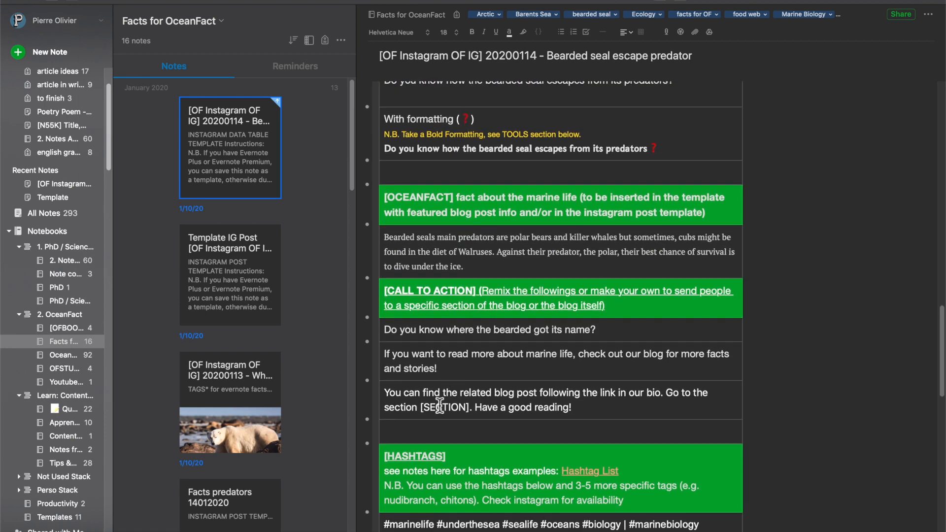
{"action": "double_click", "coordinate": [438, 408]}
{"action": "key", "text": "BackSpace"}
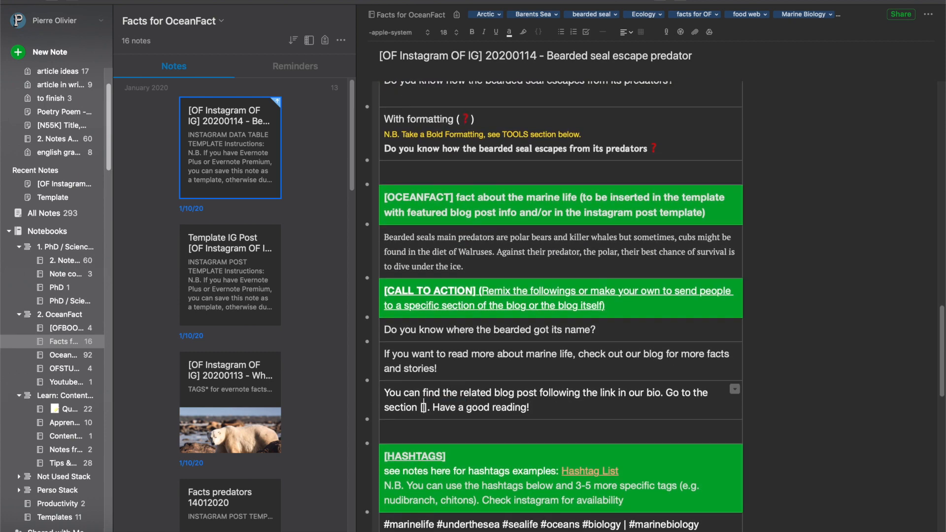
{"action": "key", "text": "BackSpace"}
{"action": "key", "text": "BackSpace"}
{"action": "key", "text": "super+v"}
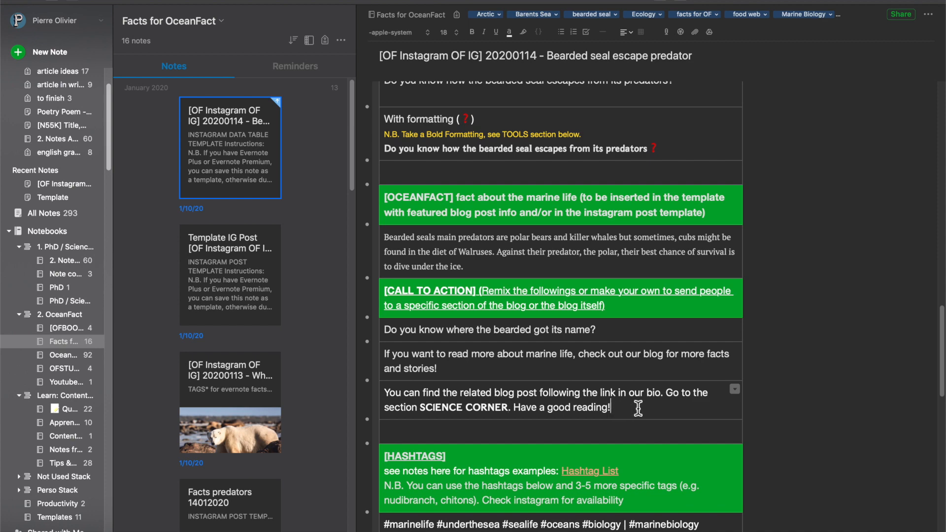
Append the hashtags #beardedseal, #seal and #arctic to the end of the list under [HASHTAGS].
{"action": "scroll", "coordinate": [638, 408], "scroll_direction": "down", "scroll_amount": 5}
{"action": "scroll", "coordinate": [638, 408], "scroll_direction": "down", "scroll_amount": 2}
{"action": "left_click", "coordinate": [670, 403]}
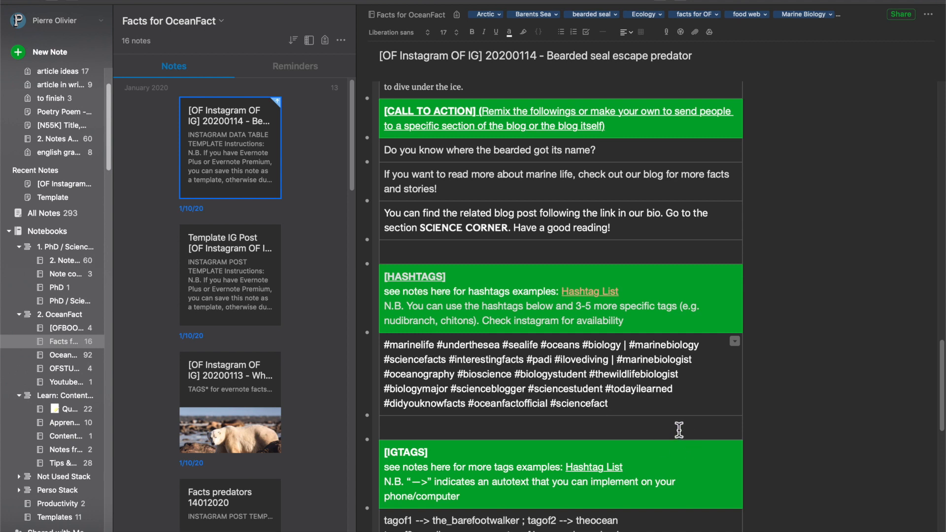
{"action": "type", "text": "#bear"}
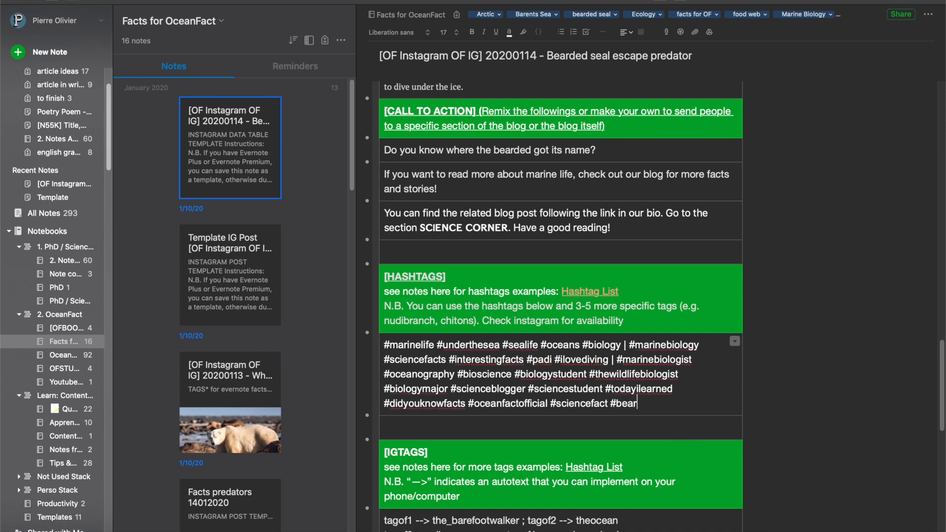
{"action": "type", "text": "dedseal "}
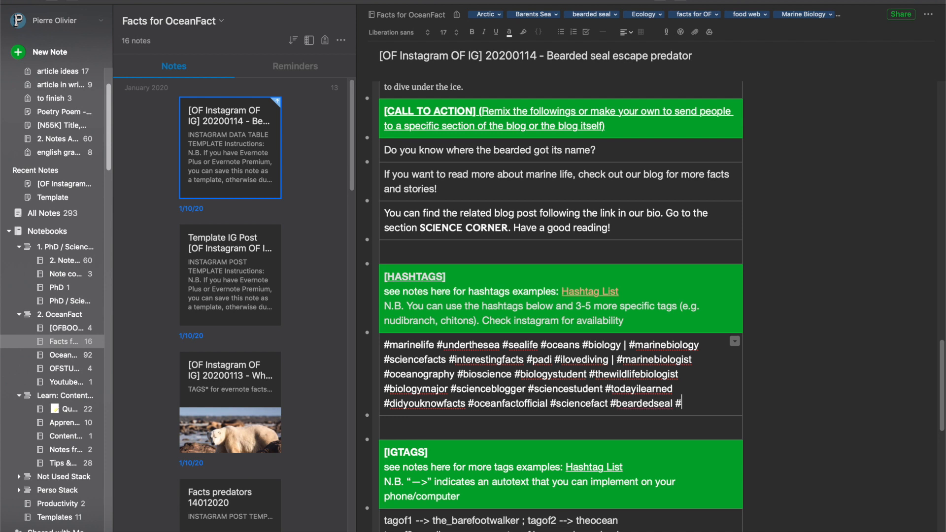
{"action": "type", "text": "#seal #arctic"}
Switch to Chrome and search displaypurposes.com for hashtags related to "arctic".
{"action": "double_click", "coordinate": [727, 409]}
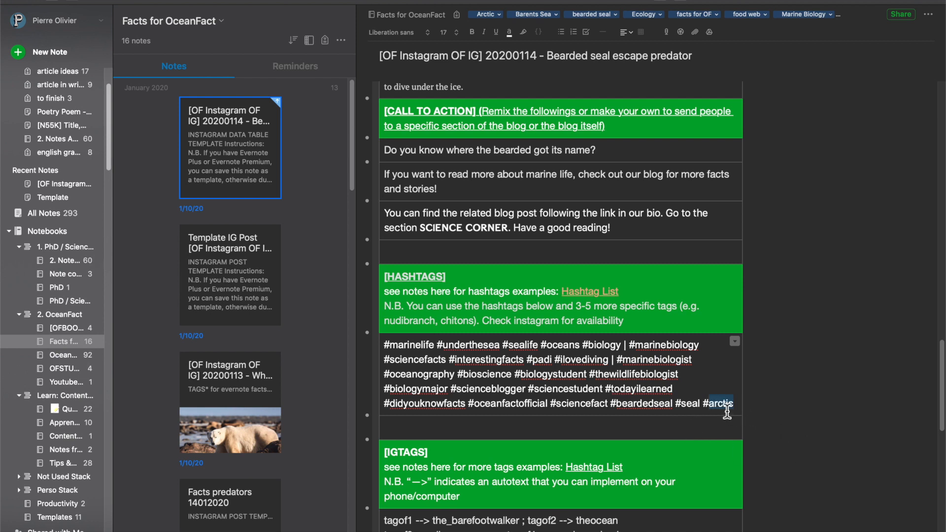
{"action": "left_click", "coordinate": [219, 521]}
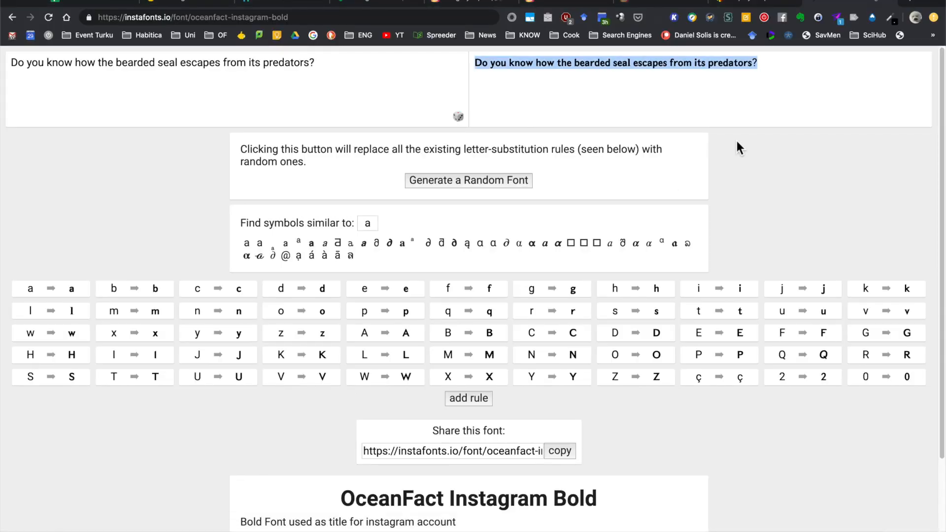
{"action": "left_click", "coordinate": [748, 6]}
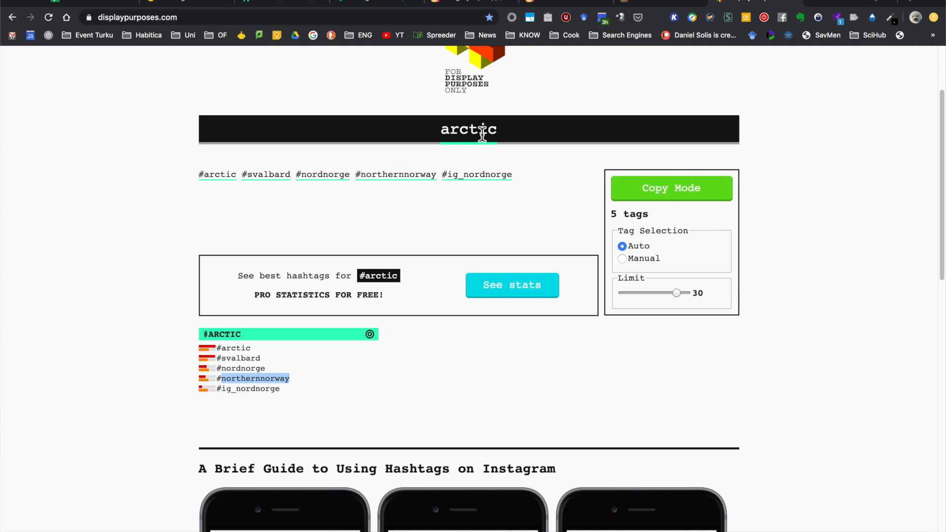
{"action": "left_click_drag", "start_coordinate": [534, 133], "coordinate": [382, 134]}
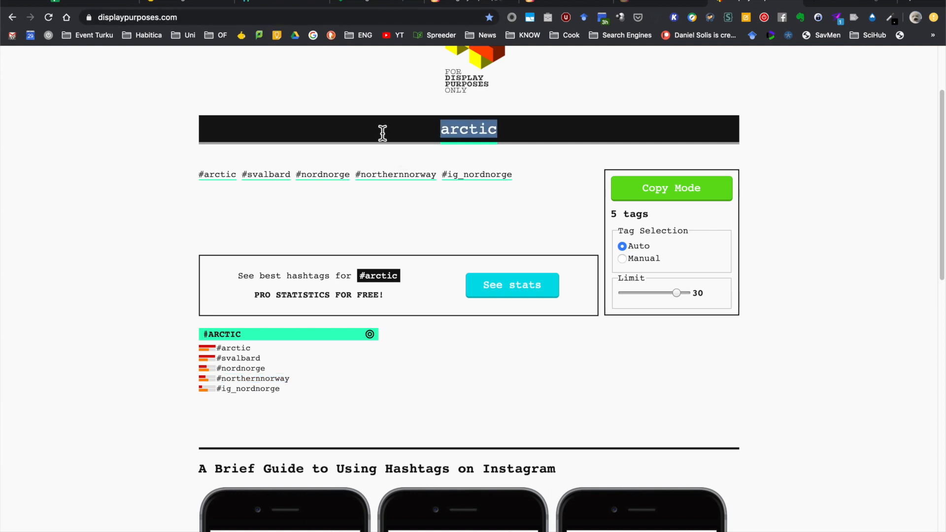
{"action": "key", "text": "ctrl+x"}
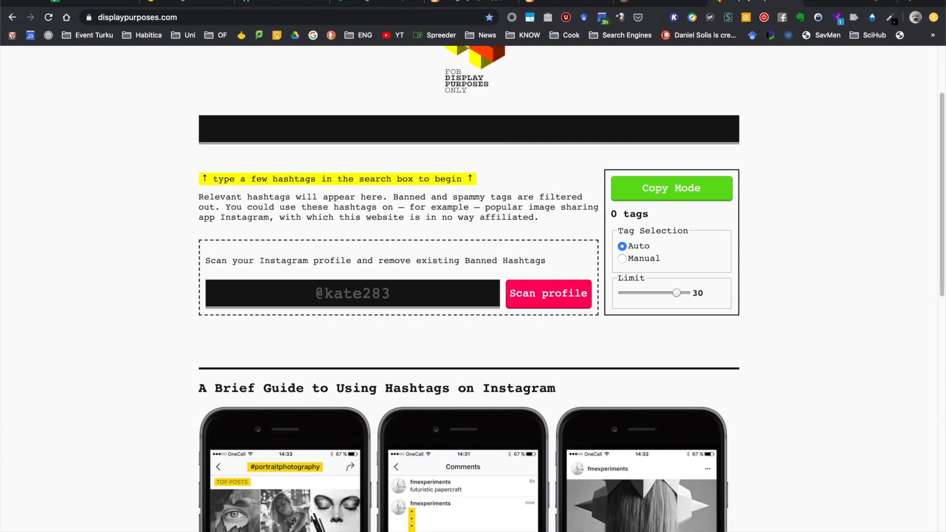
{"action": "key", "text": "ctrl+v"}
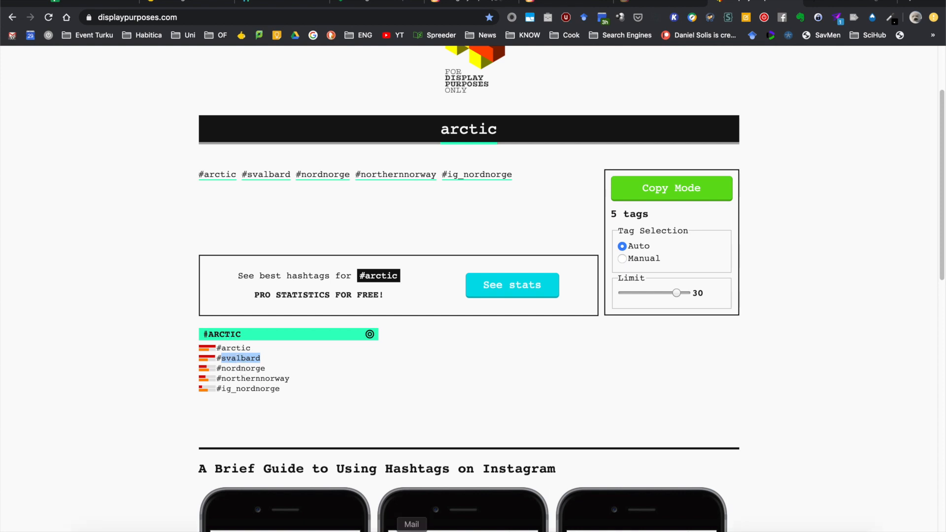
Copy the related tags svalbard and northernnorway from the search results and append them as hashtags to the Evernote note's list.
{"action": "left_click", "coordinate": [387, 530]}
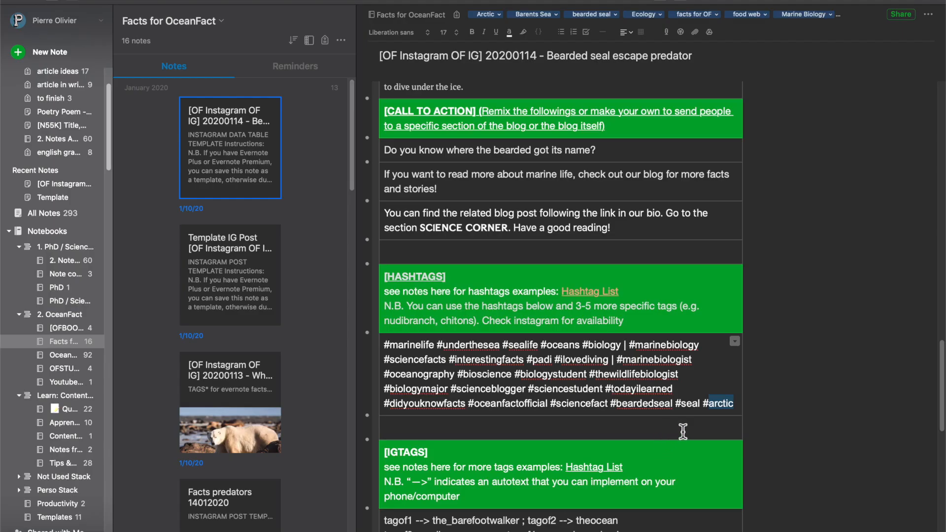
{"action": "key", "text": "Right"}
{"action": "key", "text": "Return"}
{"action": "key", "text": "super+v"}
{"action": "left_click", "coordinate": [164, 529]}
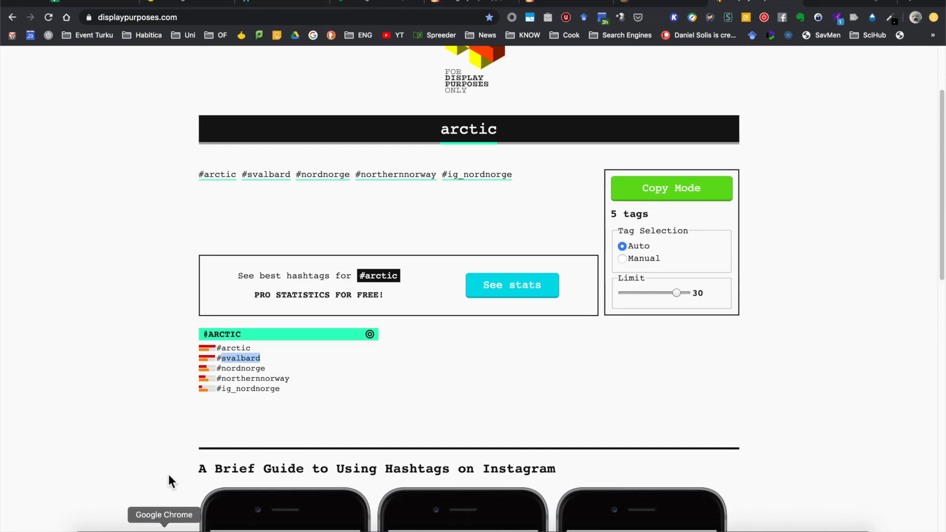
{"action": "double_click", "coordinate": [245, 380]}
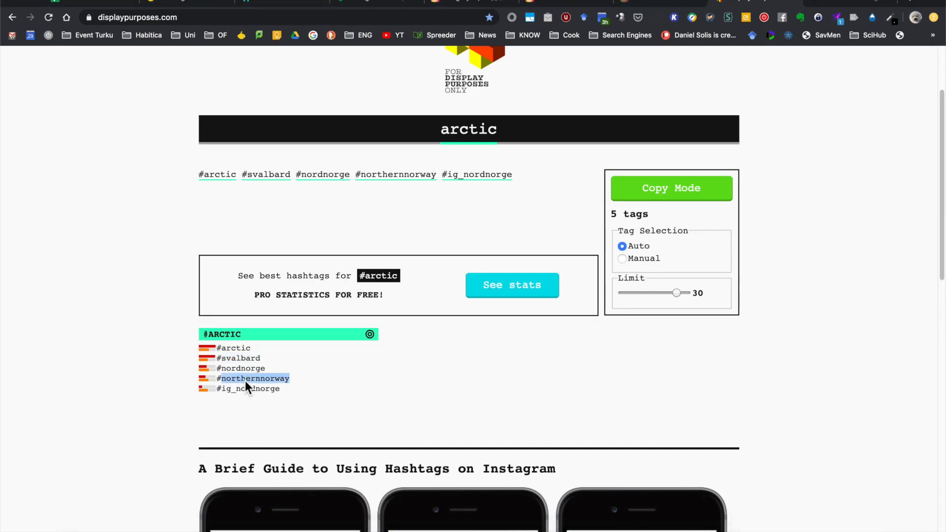
{"action": "left_click", "coordinate": [363, 527]}
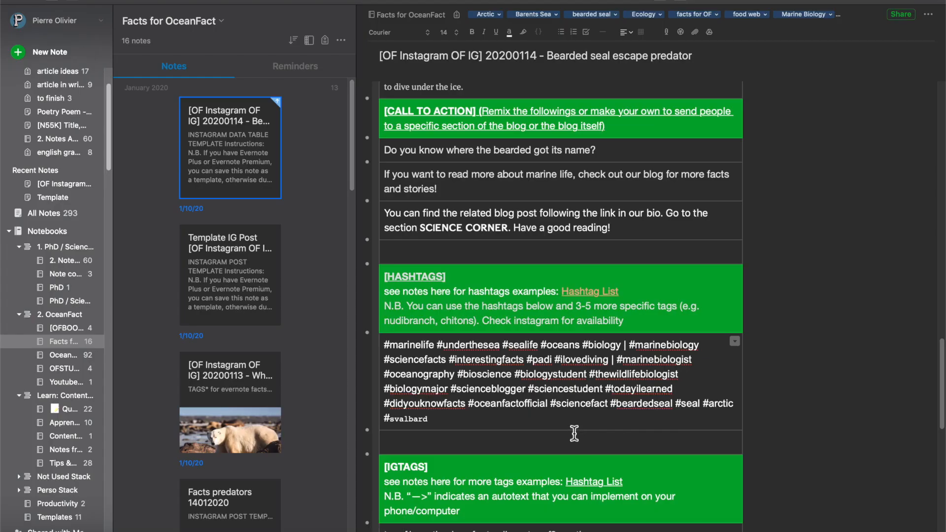
{"action": "key", "text": "super+v"}
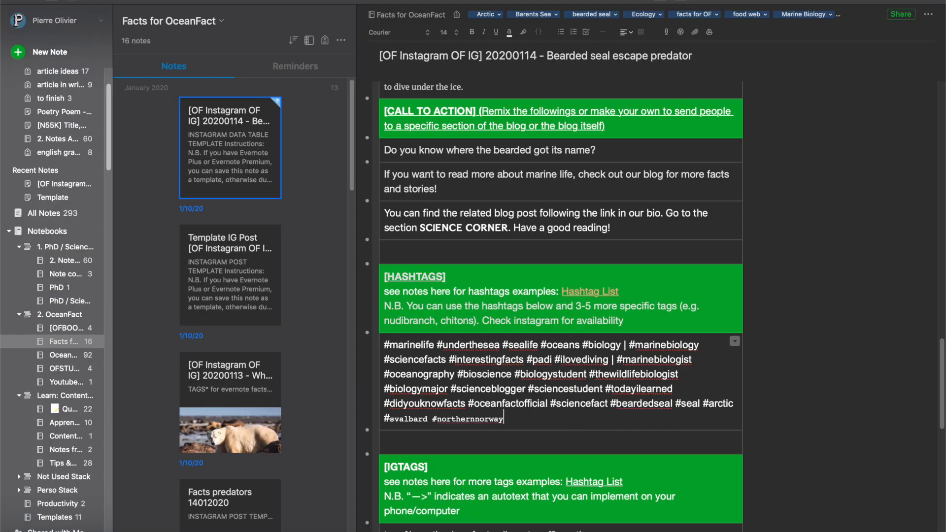
Try the tagof1 autotext in the empty row below the [IGTAGS] list, and clear the inserted tag.
{"action": "scroll", "coordinate": [555, 384], "scroll_direction": "down", "scroll_amount": 5}
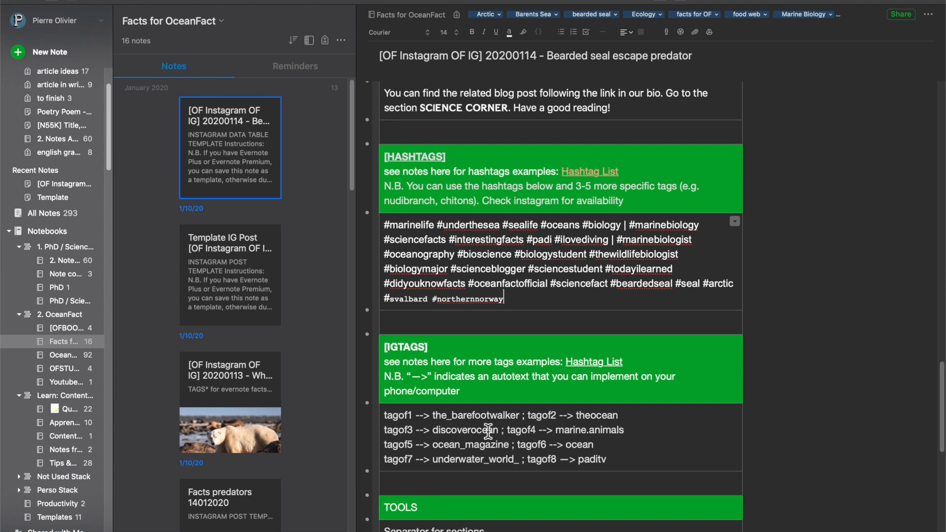
{"action": "left_click", "coordinate": [413, 415]}
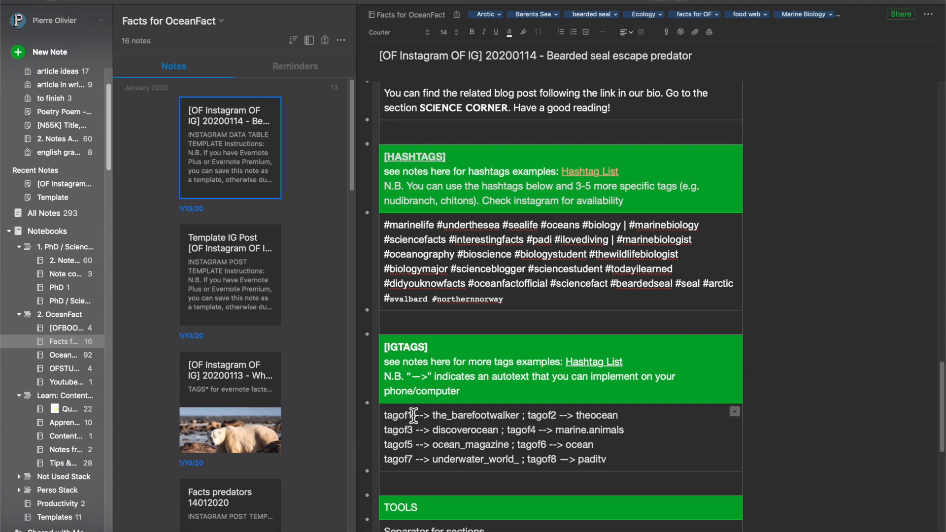
{"action": "double_click", "coordinate": [399, 415]}
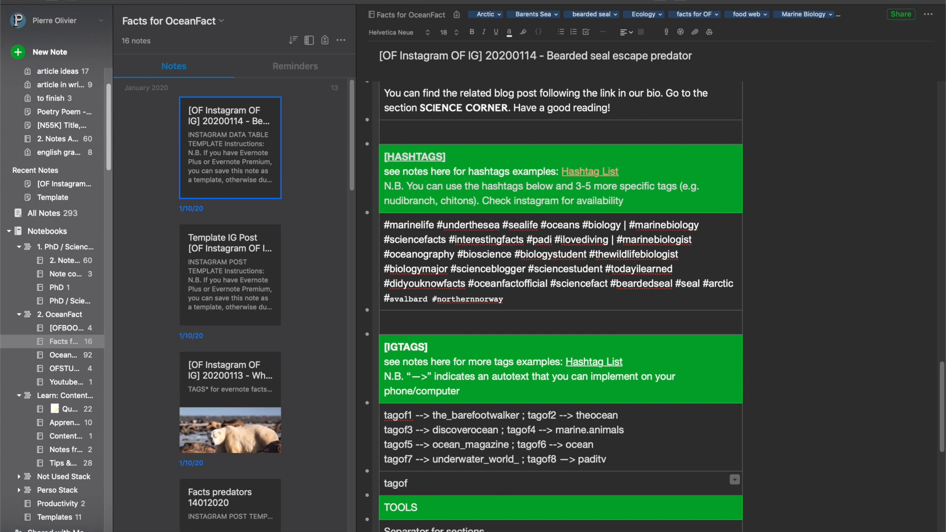
{"action": "key", "text": "Return"}
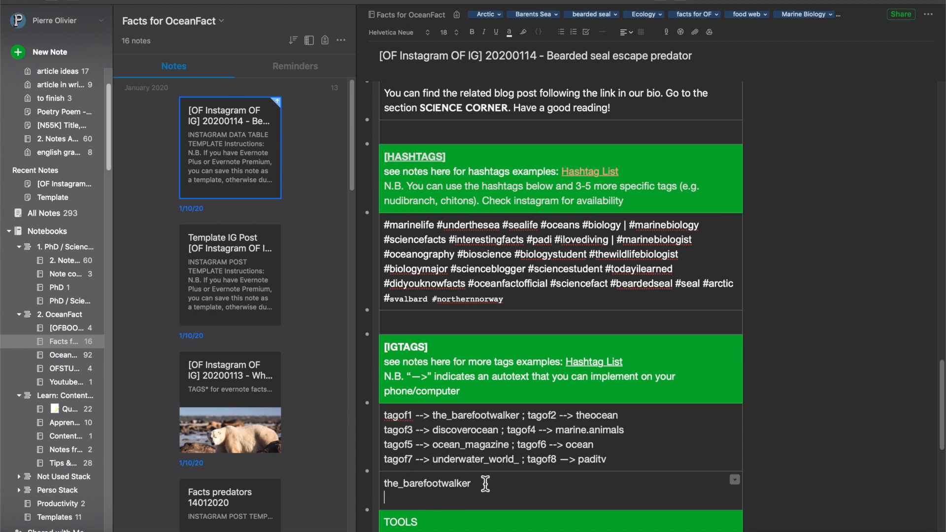
{"action": "double_click", "coordinate": [394, 481]}
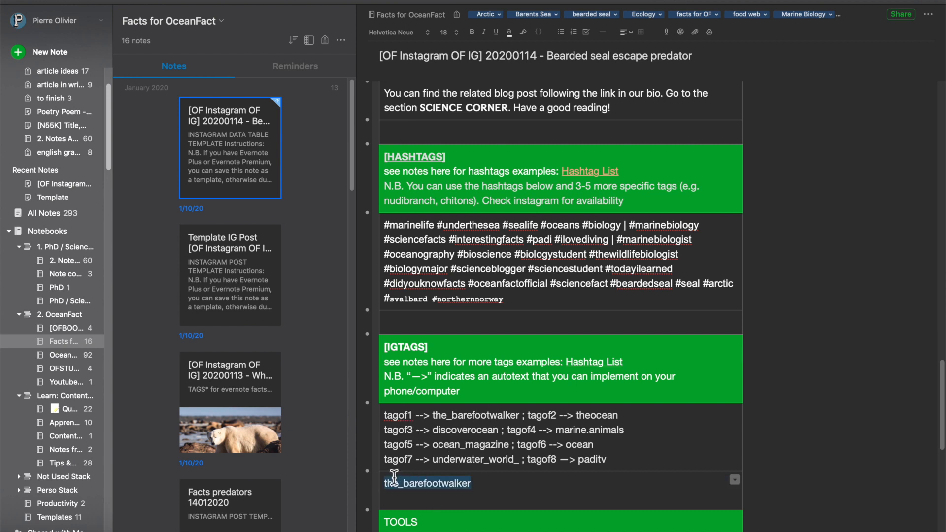
{"action": "key", "text": "BackSpace"}
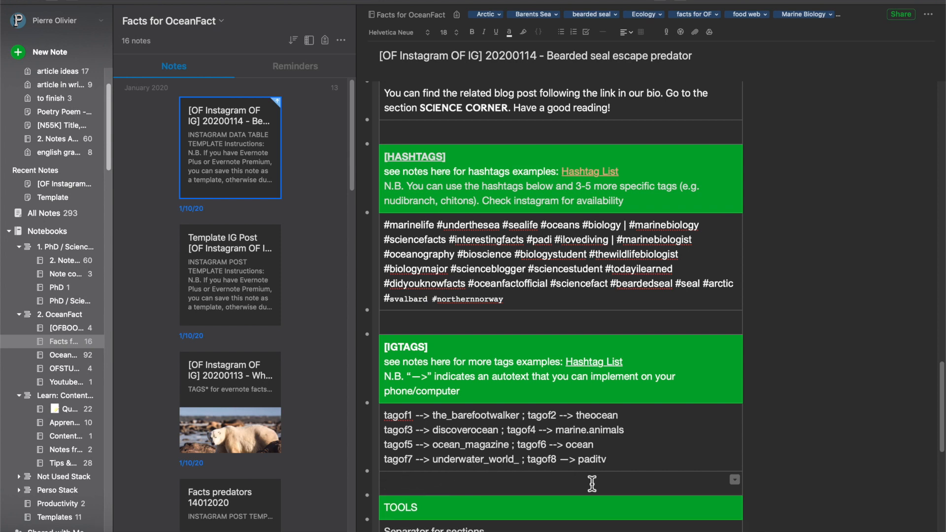
Switch to Chrome, find the bearded seal photo on the photographer's Instagram profile and copy the post's link.
{"action": "scroll", "coordinate": [592, 484], "scroll_direction": "down", "scroll_amount": 5}
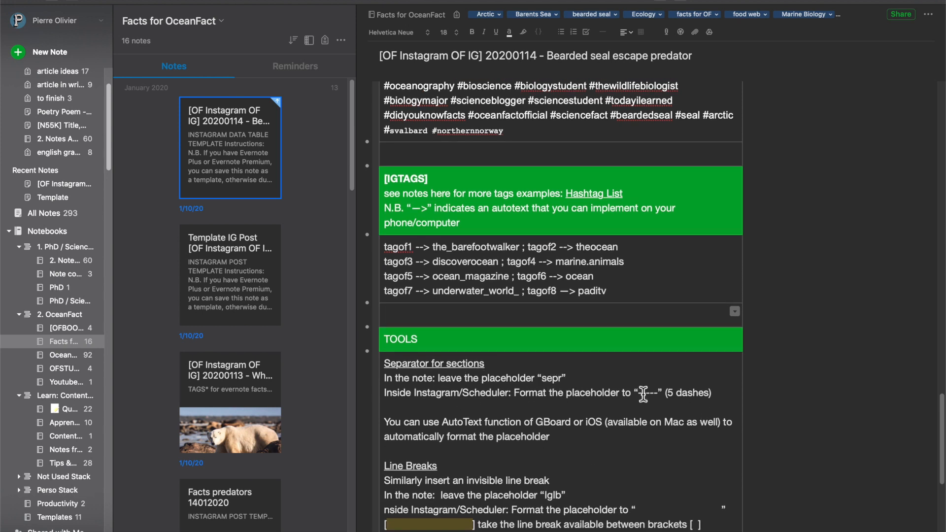
{"action": "scroll", "coordinate": [641, 394], "scroll_direction": "down", "scroll_amount": 2}
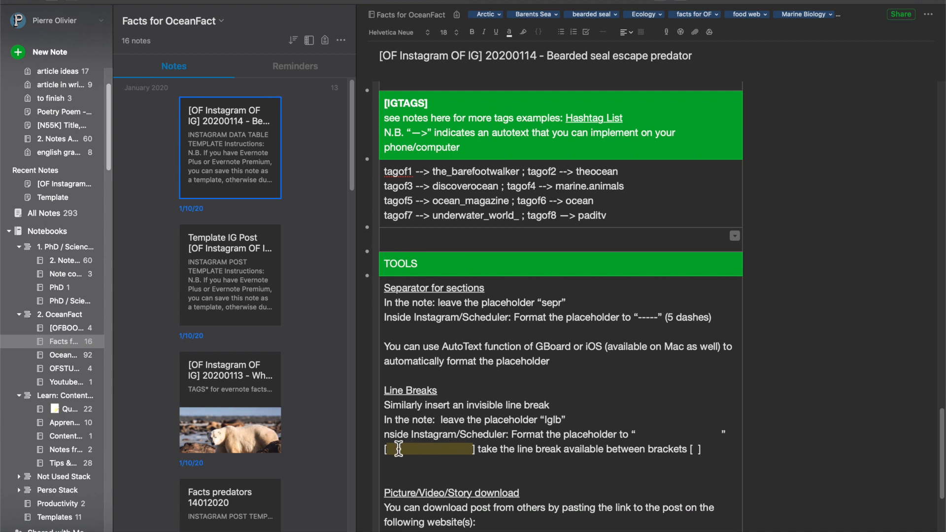
{"action": "scroll", "coordinate": [510, 468], "scroll_direction": "down", "scroll_amount": 2}
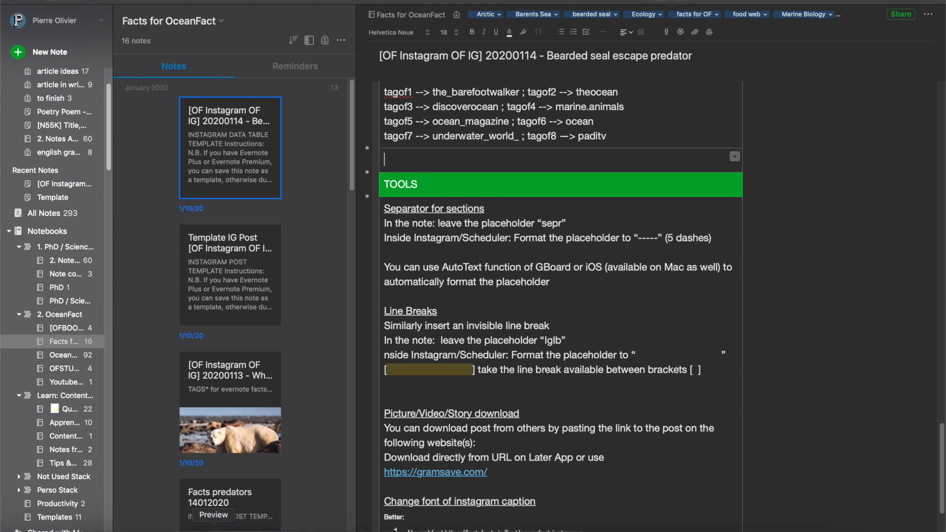
{"action": "left_click", "coordinate": [165, 526]}
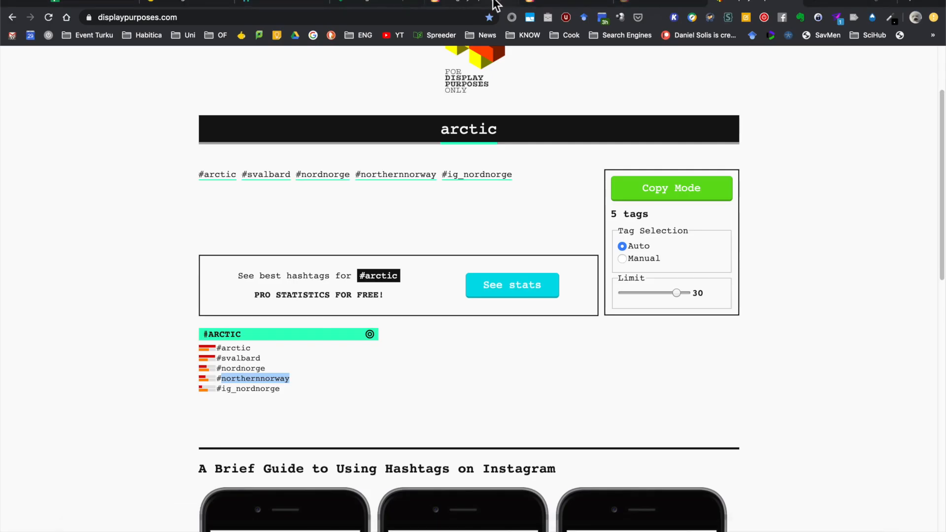
{"action": "left_click", "coordinate": [468, 8]}
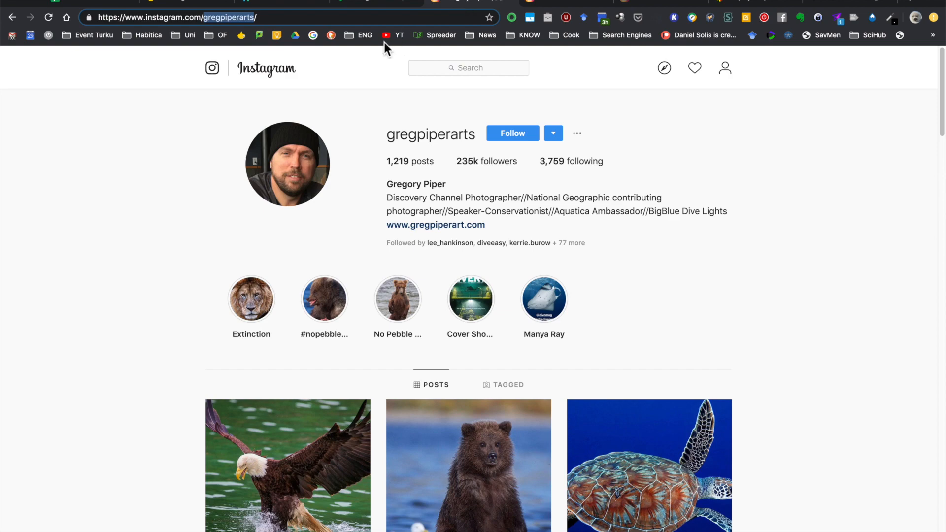
{"action": "scroll", "coordinate": [663, 206], "scroll_direction": "down", "scroll_amount": 20}
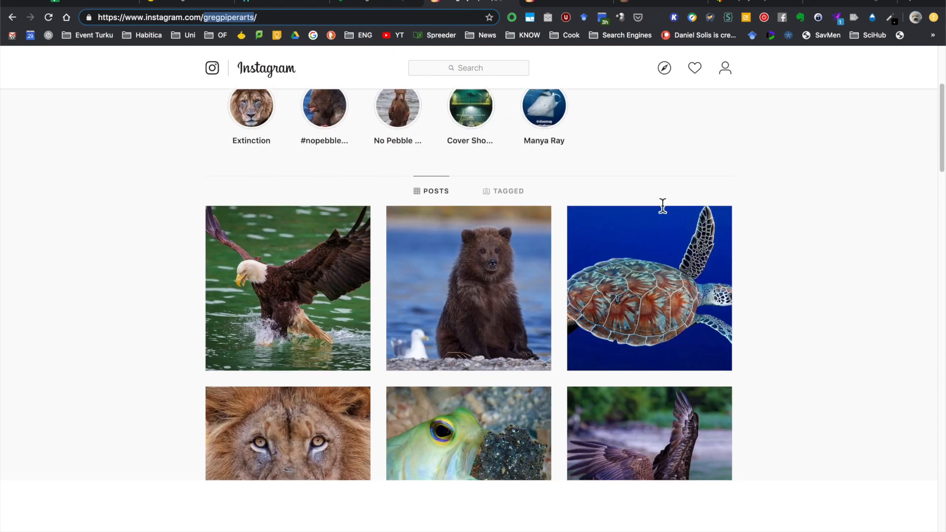
{"action": "scroll", "coordinate": [668, 211], "scroll_direction": "down", "scroll_amount": 5}
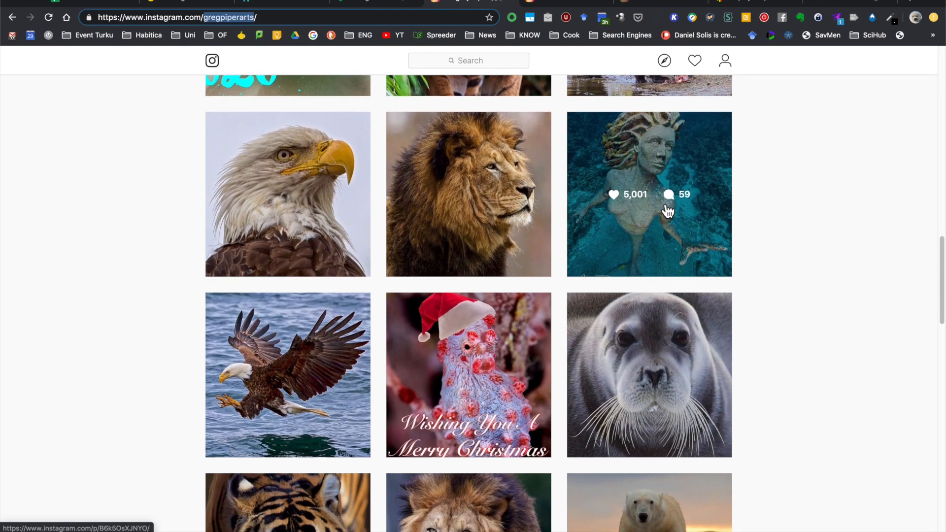
{"action": "left_click", "coordinate": [669, 210]}
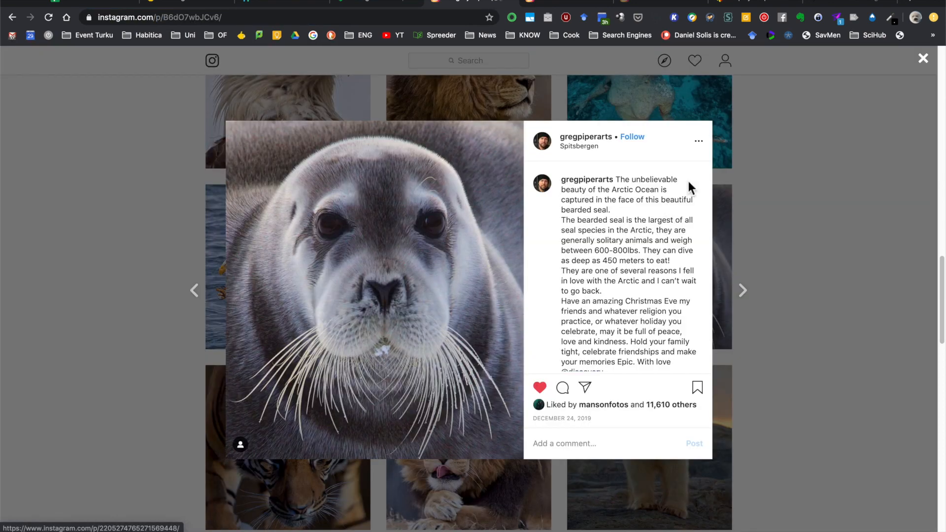
{"action": "left_click", "coordinate": [699, 141]}
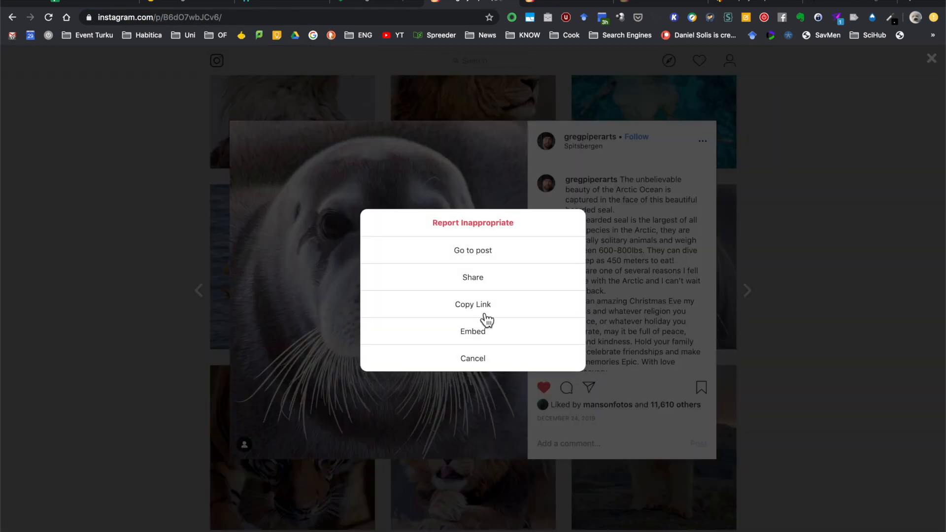
{"action": "left_click", "coordinate": [499, 311]}
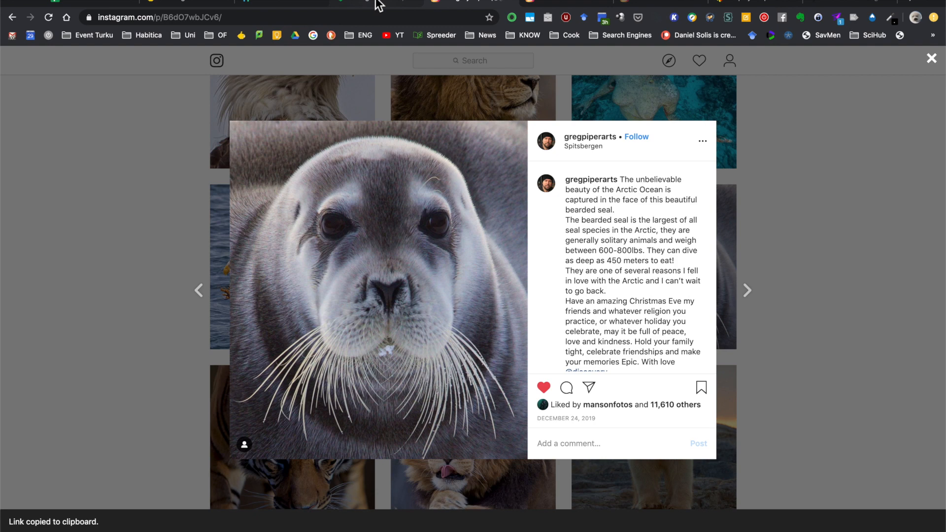
Download the bearded seal photo through gramsave.com using the copied post link, saving it as a JPEG image in Downloads.
{"action": "left_click", "coordinate": [378, 5]}
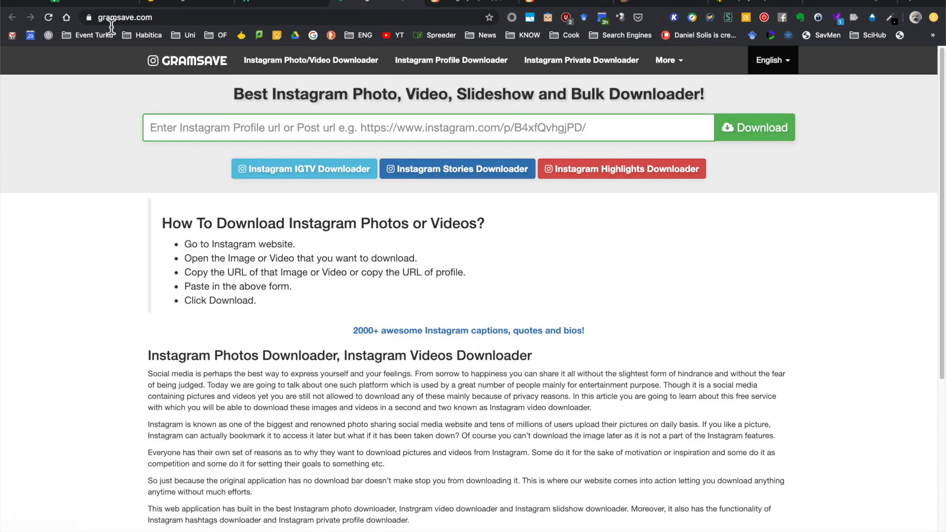
{"action": "left_click", "coordinate": [262, 132]}
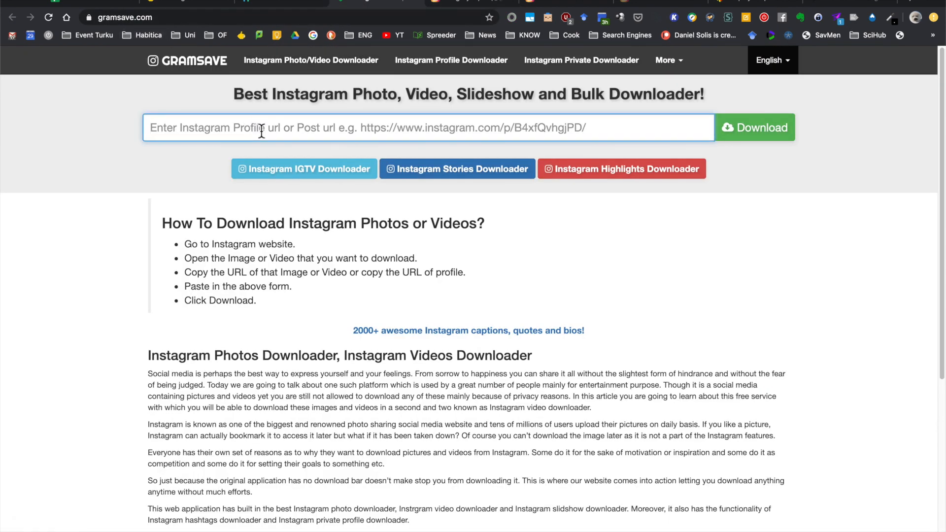
{"action": "key", "text": "super+v"}
{"action": "left_click", "coordinate": [762, 137]}
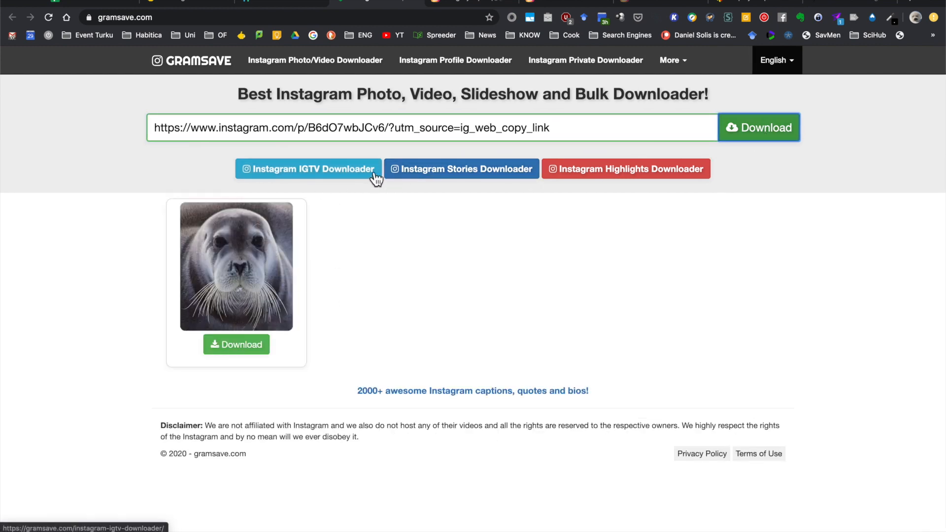
{"action": "left_click", "coordinate": [249, 345]}
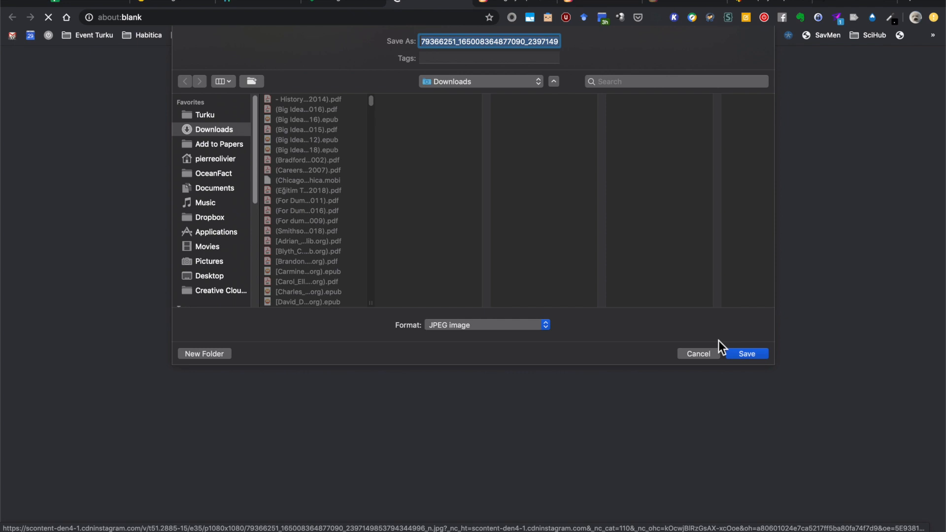
{"action": "left_click", "coordinate": [732, 355]}
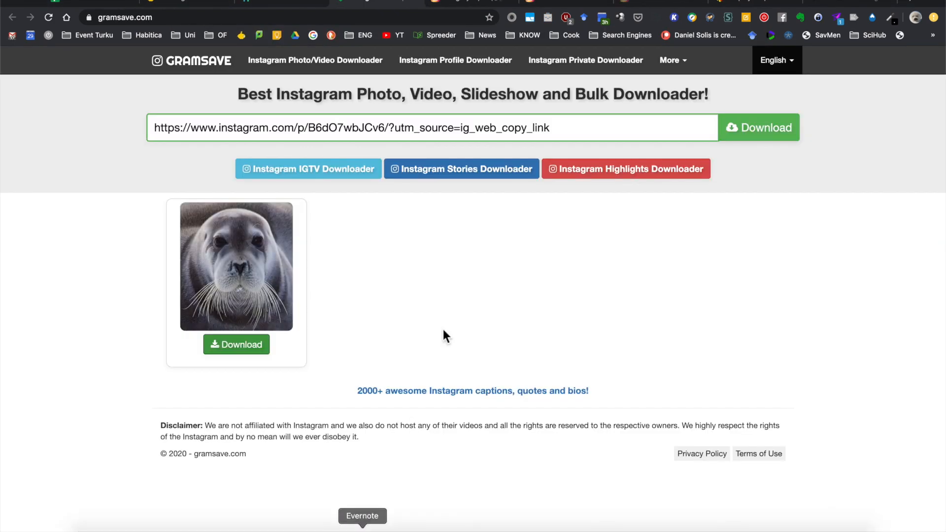
{"action": "left_click", "coordinate": [487, 4]}
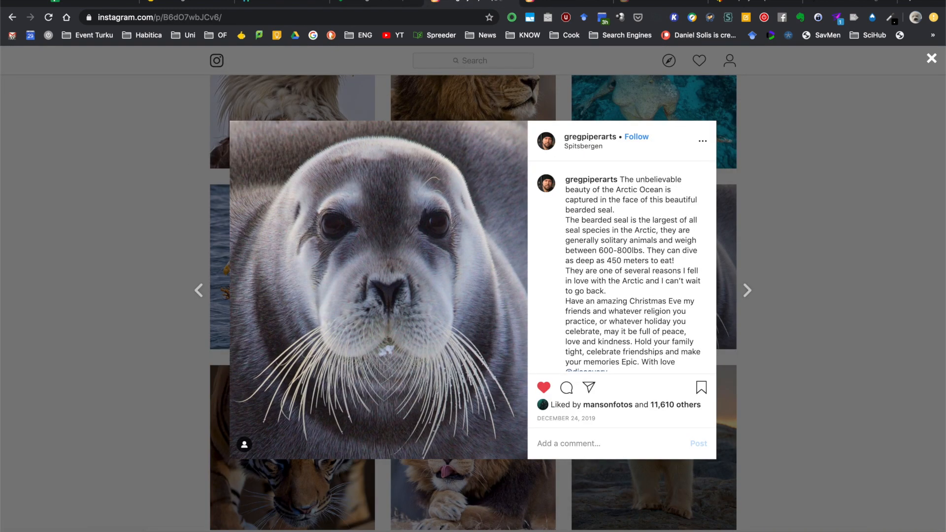
{"action": "left_click", "coordinate": [362, 523]}
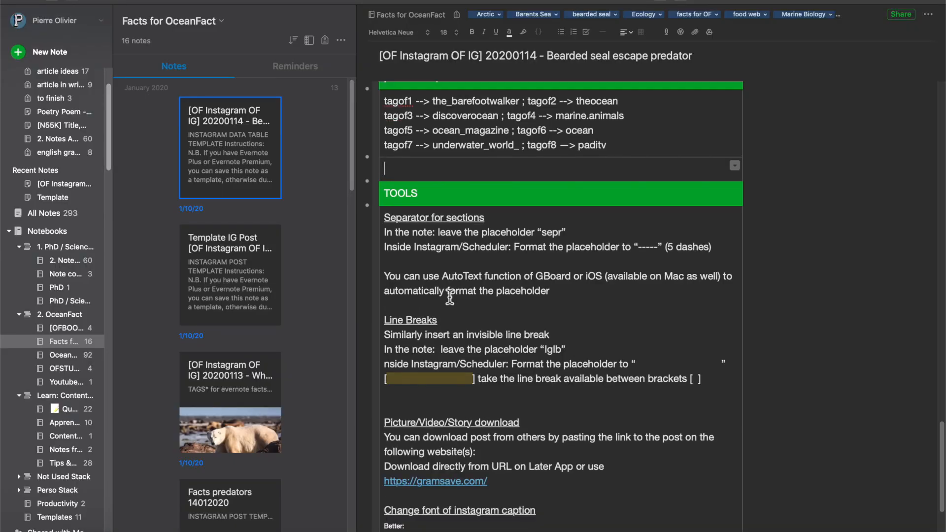
{"action": "scroll", "coordinate": [450, 296], "scroll_direction": "up", "scroll_amount": 15}
{"action": "scroll", "coordinate": [450, 296], "scroll_direction": "up", "scroll_amount": 8}
{"action": "scroll", "coordinate": [450, 297], "scroll_direction": "down", "scroll_amount": 15}
{"action": "scroll", "coordinate": [450, 296], "scroll_direction": "down", "scroll_amount": 10}
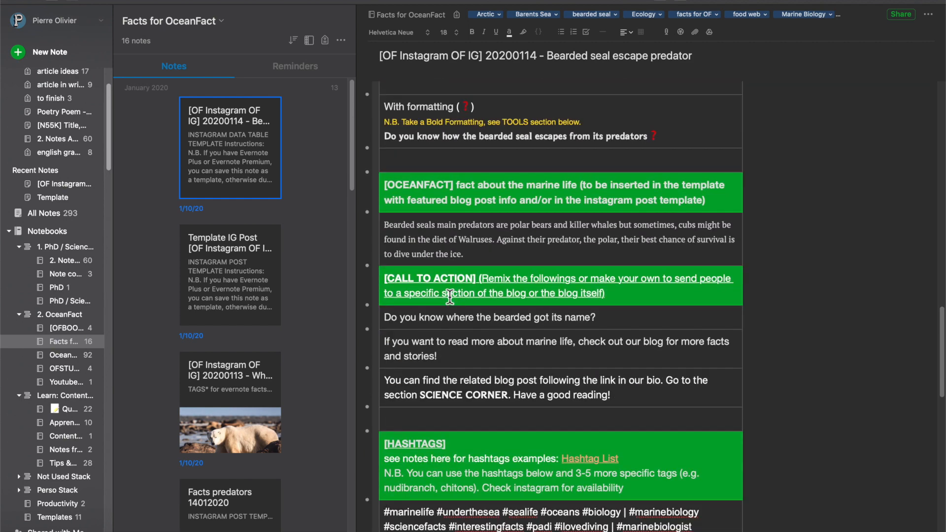
{"action": "scroll", "coordinate": [450, 297], "scroll_direction": "up", "scroll_amount": 12}
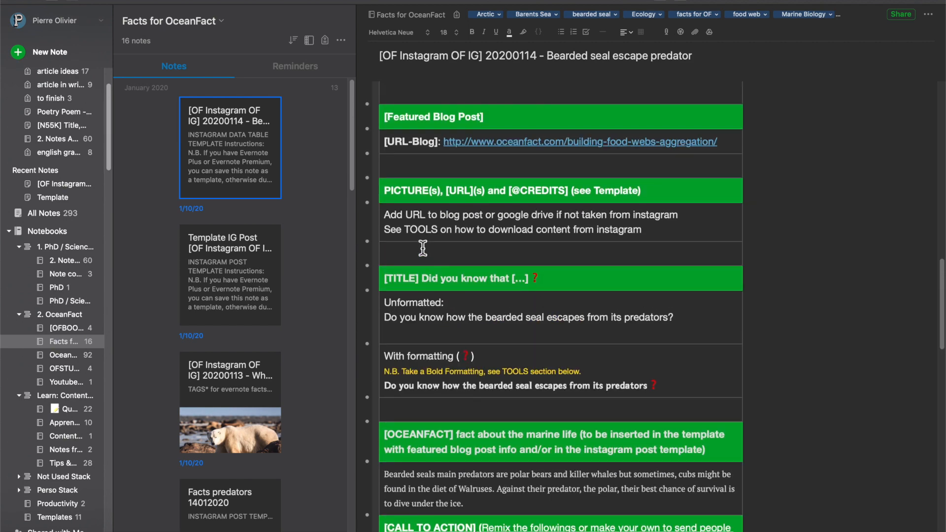
{"action": "left_click", "coordinate": [423, 248]}
{"action": "key", "text": "super+v"}
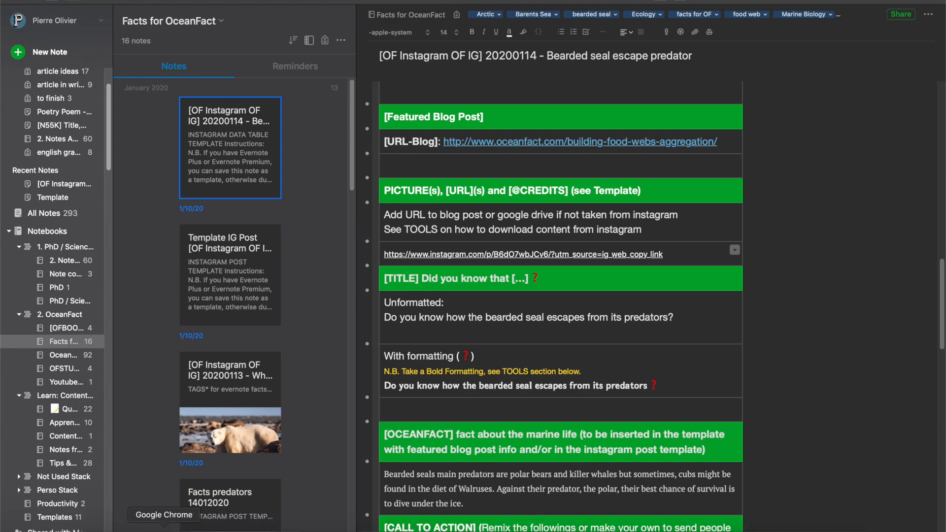
Copy the photographer's username from the Instagram profile address in Chrome and paste it below the post link in the Evernote note.
{"action": "left_click", "coordinate": [164, 527]}
{"action": "left_click", "coordinate": [176, 188]}
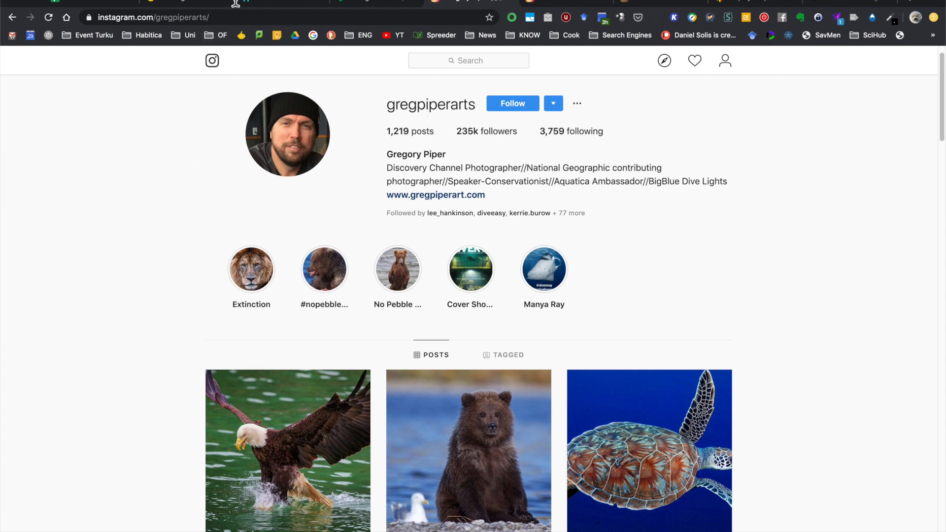
{"action": "double_click", "coordinate": [190, 18]}
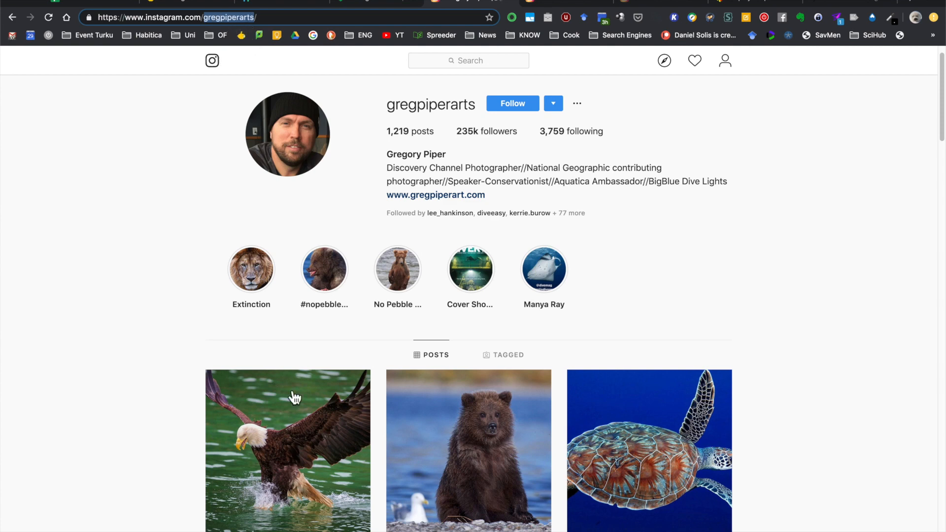
{"action": "left_click", "coordinate": [363, 527]}
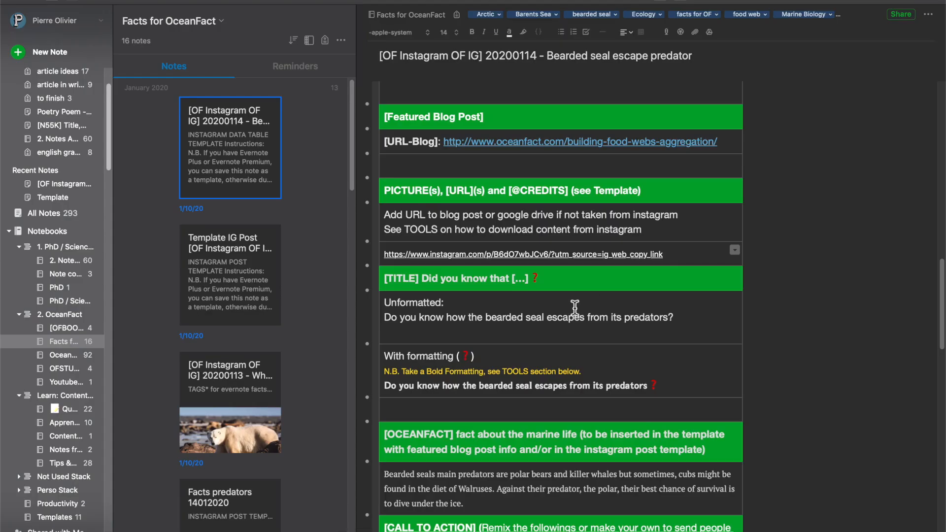
{"action": "key", "text": "Return"}
{"action": "key", "text": "super+v"}
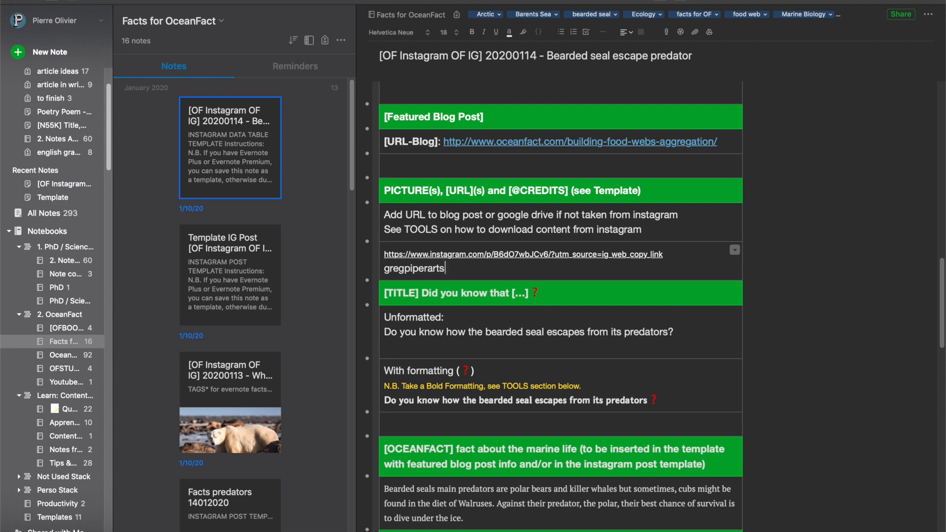
Create a new note in Facts for OceanFact from the saved Instagram Post template.
{"action": "scroll", "coordinate": [411, 374], "scroll_direction": "down", "scroll_amount": 3}
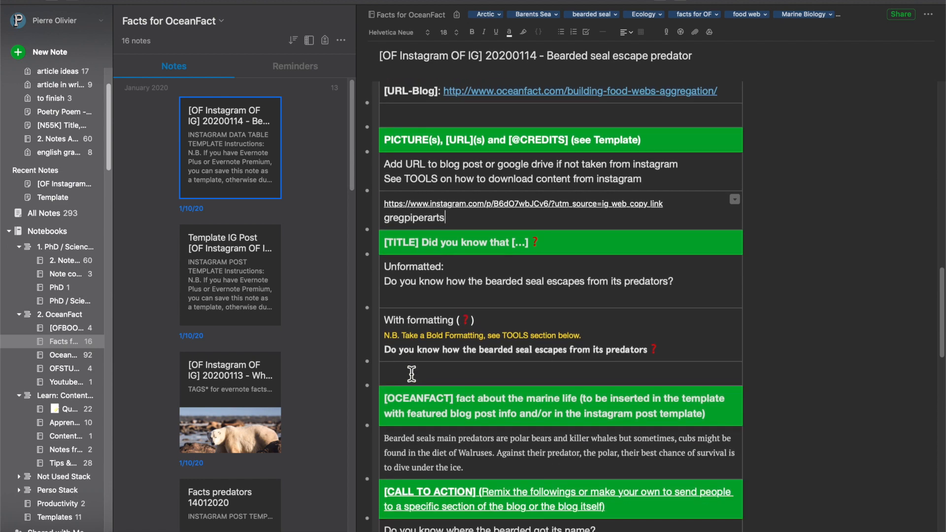
{"action": "scroll", "coordinate": [412, 374], "scroll_direction": "down", "scroll_amount": 4}
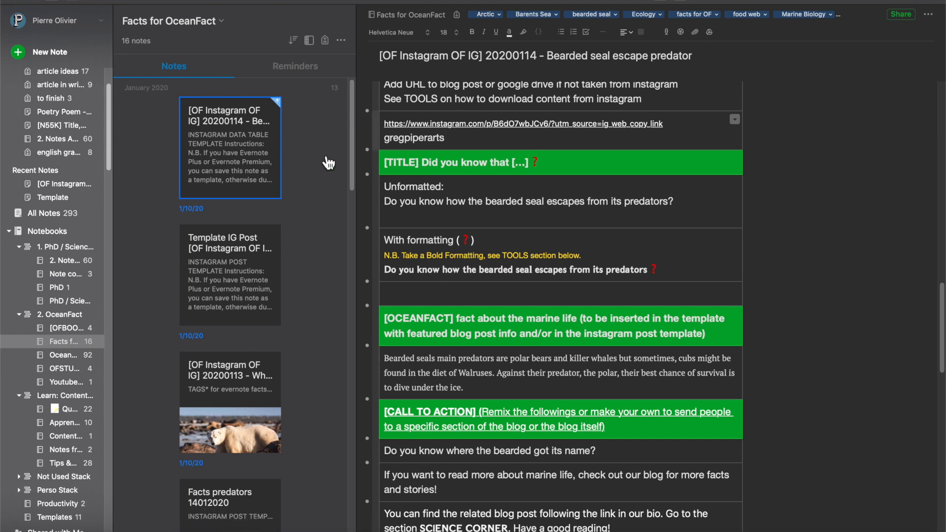
{"action": "key", "text": "super+n"}
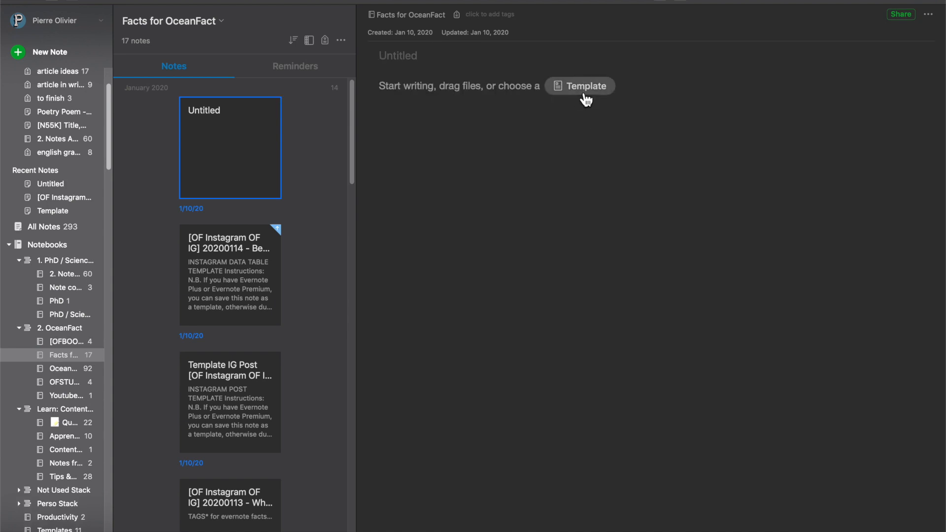
{"action": "left_click", "coordinate": [586, 100]}
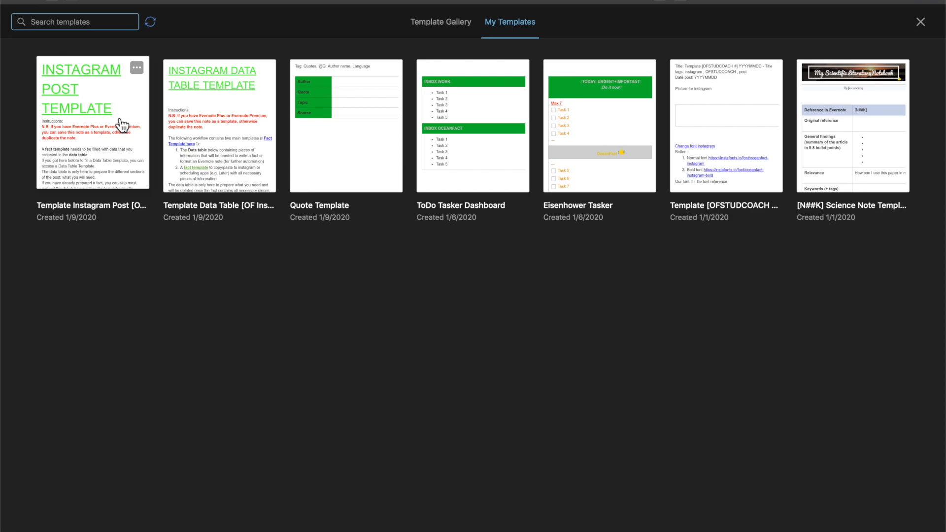
{"action": "left_click", "coordinate": [121, 125]}
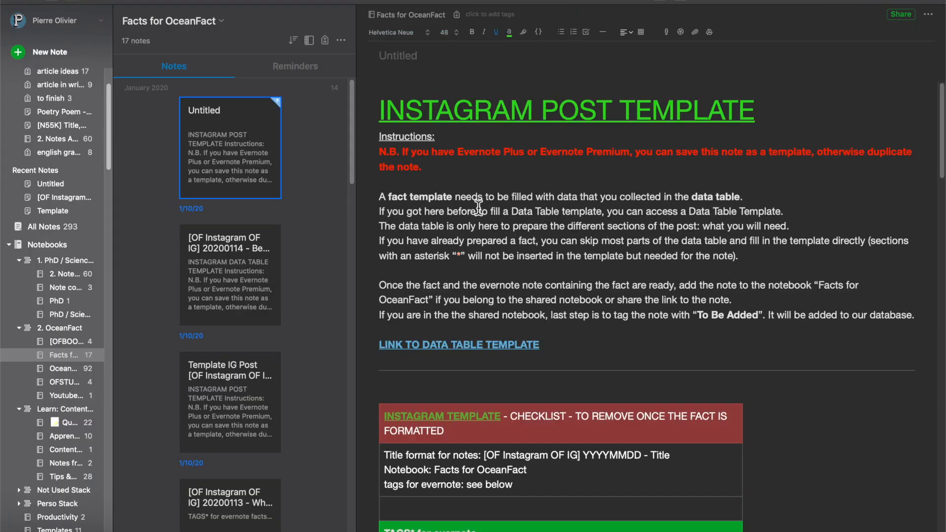
Open the untitled Instagram post note in its own window and fit it to the right half of the screen.
{"action": "left_click", "coordinate": [252, 146]}
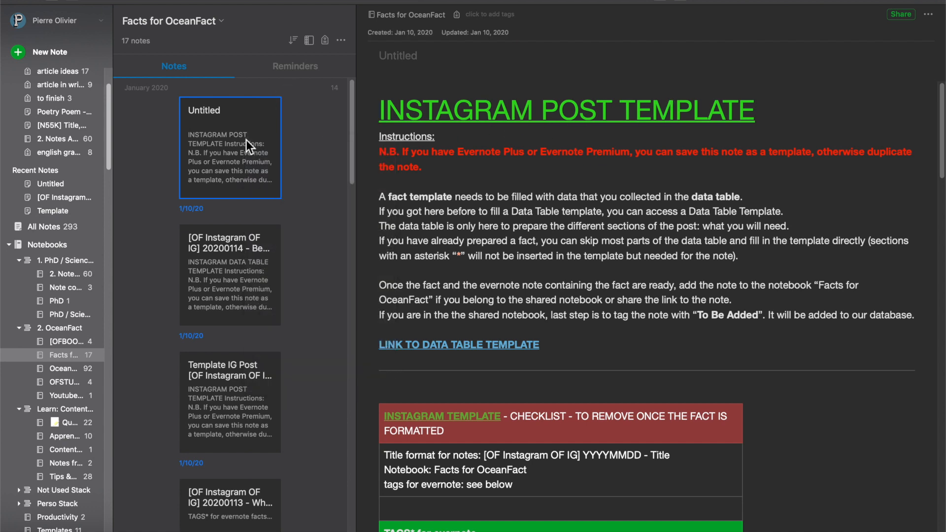
{"action": "double_click", "coordinate": [246, 140]}
{"action": "mouse_move", "coordinate": [41, 1]}
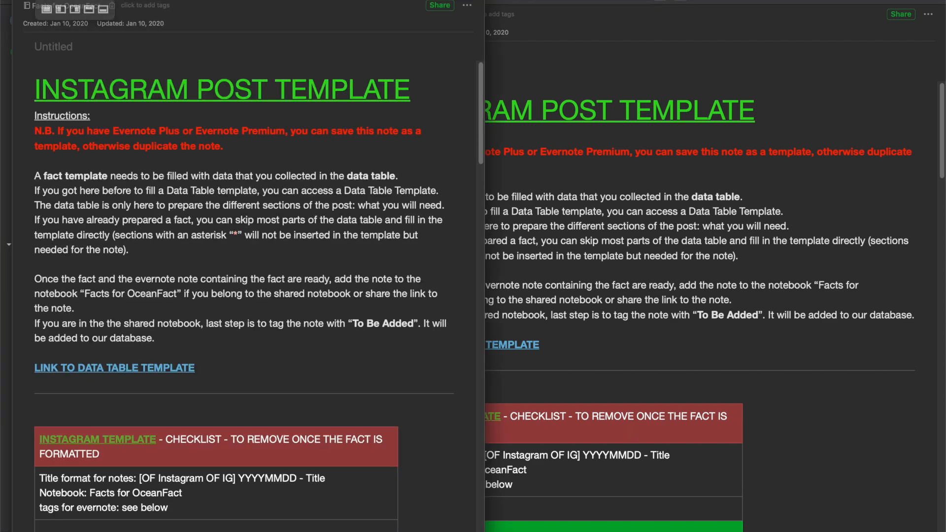
{"action": "left_click", "coordinate": [78, 11]}
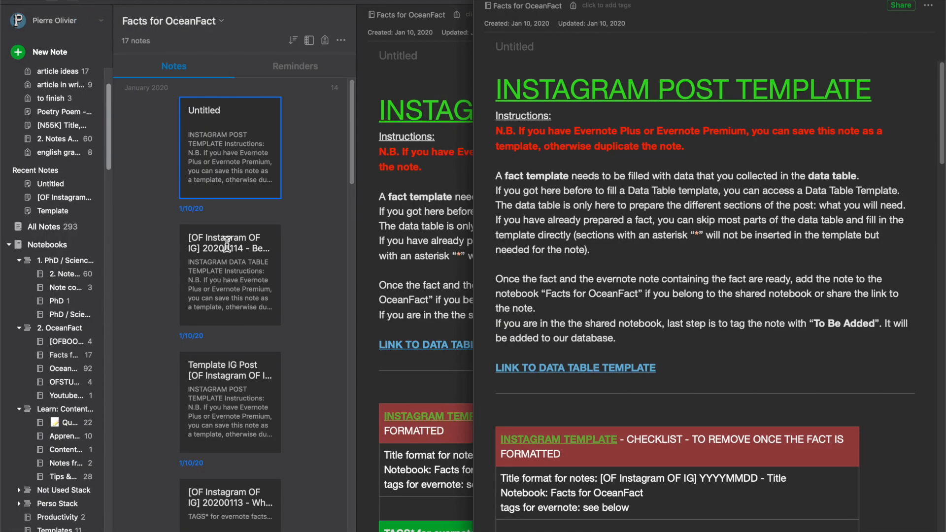
Open the bearded seal data table note in its own window on the left half and show the untitled post note beside it.
{"action": "left_click", "coordinate": [308, 267]}
{"action": "left_click", "coordinate": [251, 277]}
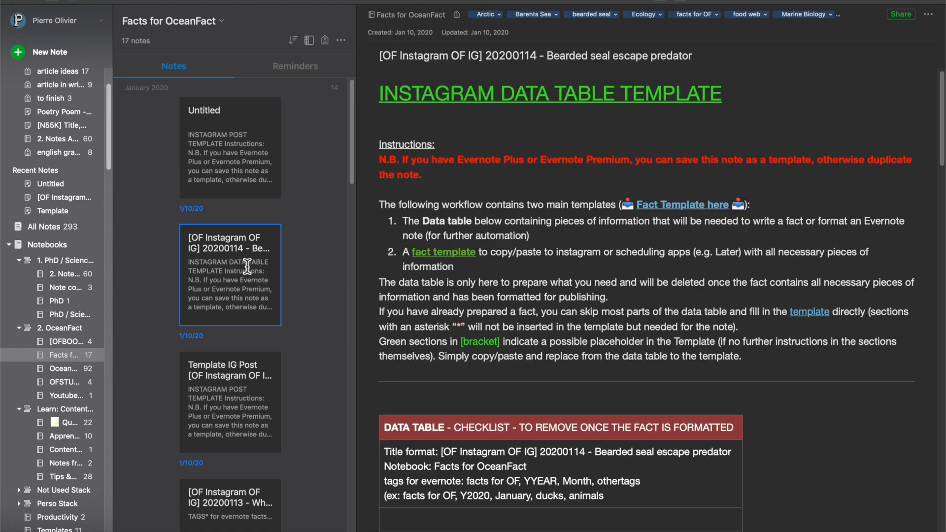
{"action": "double_click", "coordinate": [247, 264]}
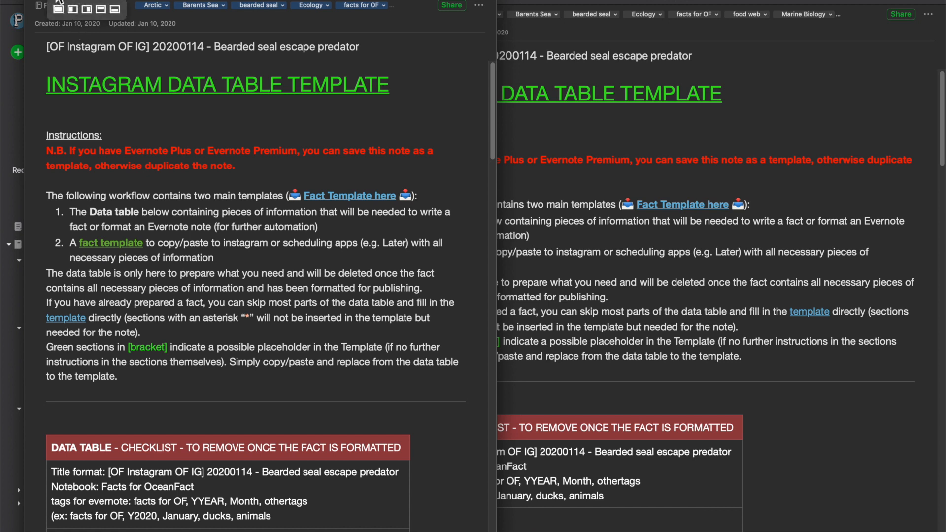
{"action": "left_click_drag", "start_coordinate": [76, 7], "coordinate": [51, 8]}
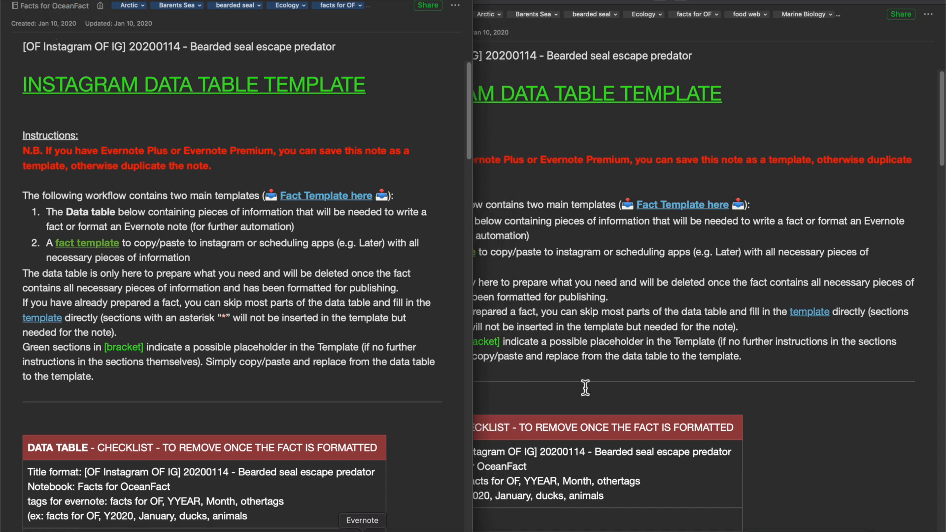
{"action": "right_click", "coordinate": [362, 529]}
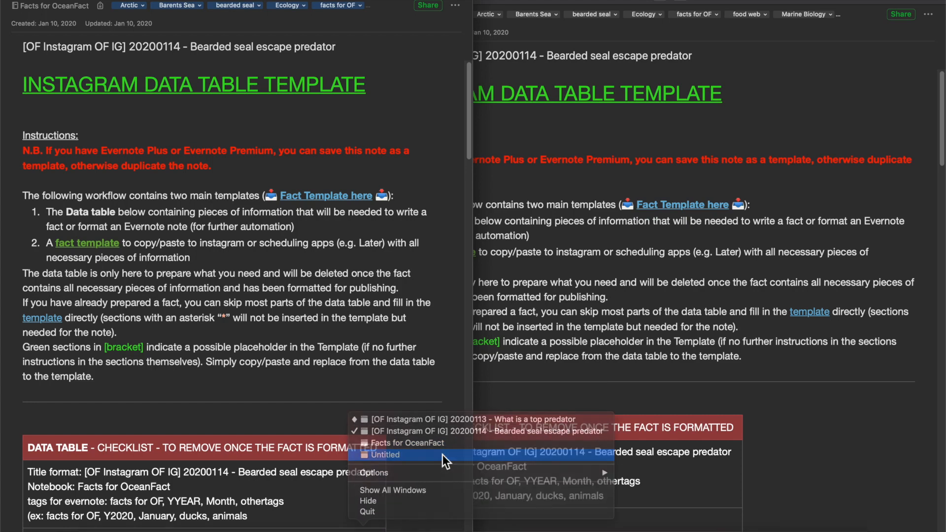
{"action": "left_click", "coordinate": [443, 454]}
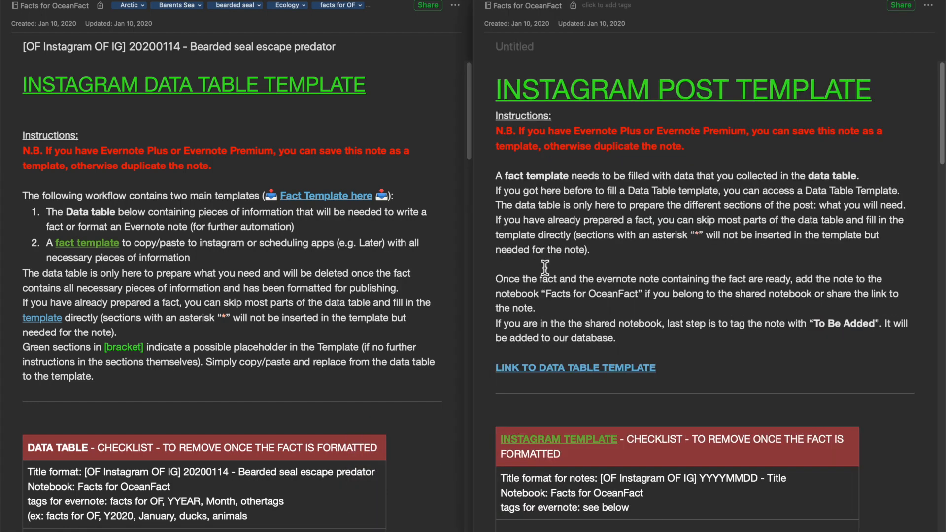
Prefix the data table note's title with "Data table" and copy the original title into the untitled post note's title.
{"action": "left_click", "coordinate": [23, 46]}
{"action": "type", "text": "Data table"}
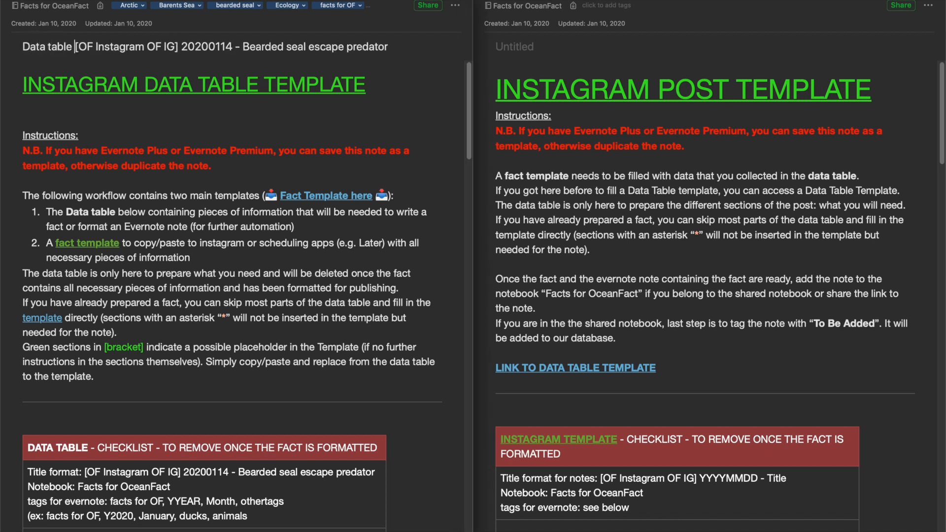
{"action": "key", "text": "shift+End"}
{"action": "key", "text": "super+c"}
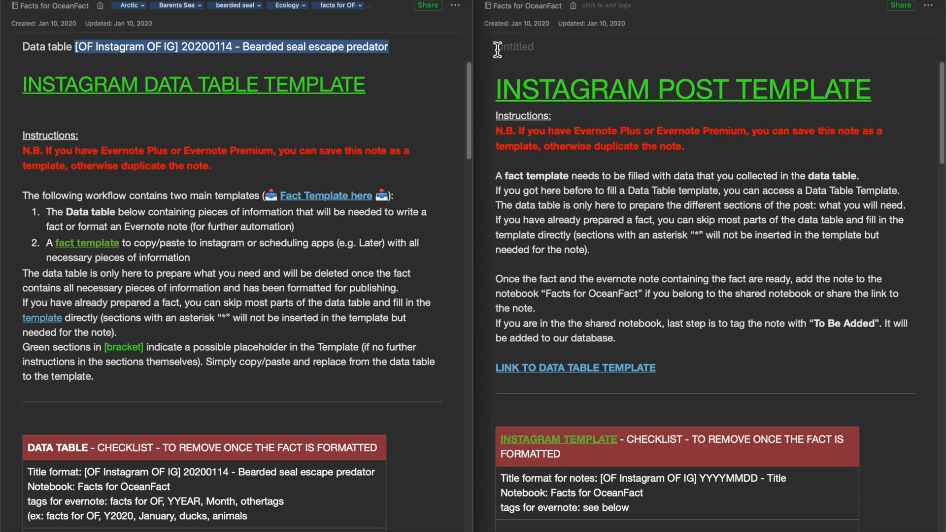
{"action": "left_click", "coordinate": [522, 46]}
{"action": "key", "text": "super+v"}
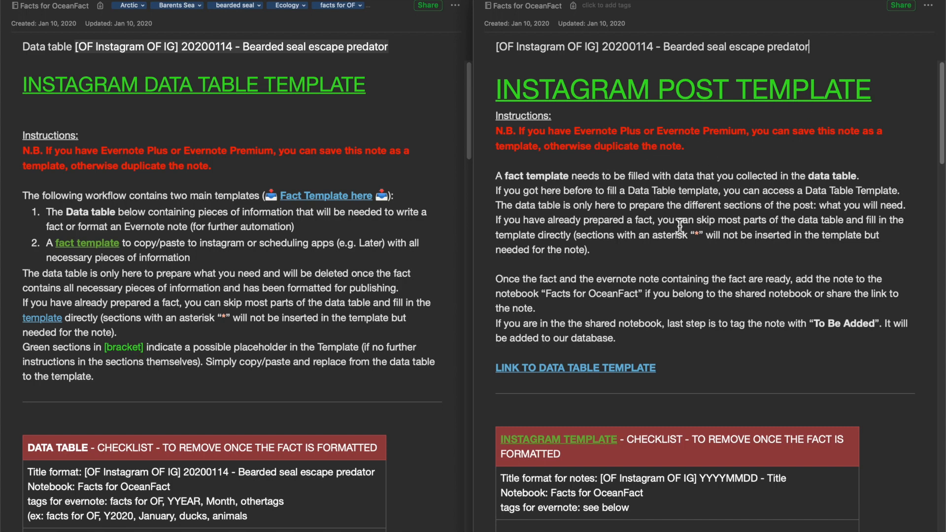
Copy the bearded seal tag list from the data table and replace the example tags under TEMPLATE INSTAGRAM in the post note.
{"action": "scroll", "coordinate": [680, 225], "scroll_direction": "down", "scroll_amount": 3}
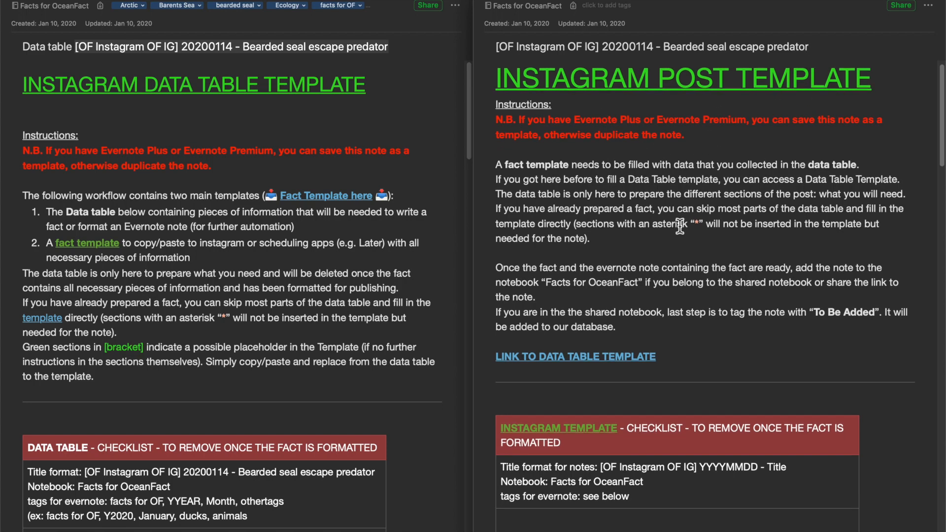
{"action": "scroll", "coordinate": [680, 226], "scroll_direction": "down", "scroll_amount": 4}
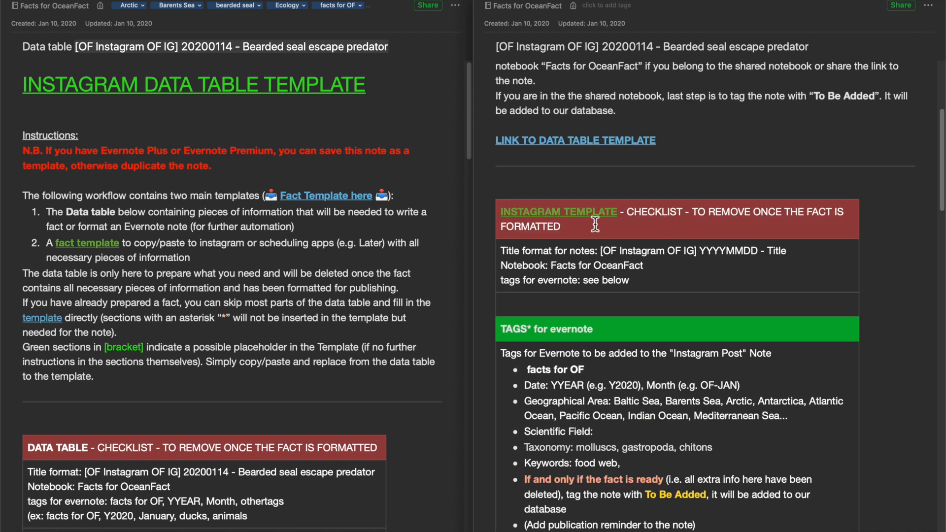
{"action": "scroll", "coordinate": [377, 308], "scroll_direction": "down", "scroll_amount": 5}
{"action": "scroll", "coordinate": [377, 307], "scroll_direction": "down", "scroll_amount": 5}
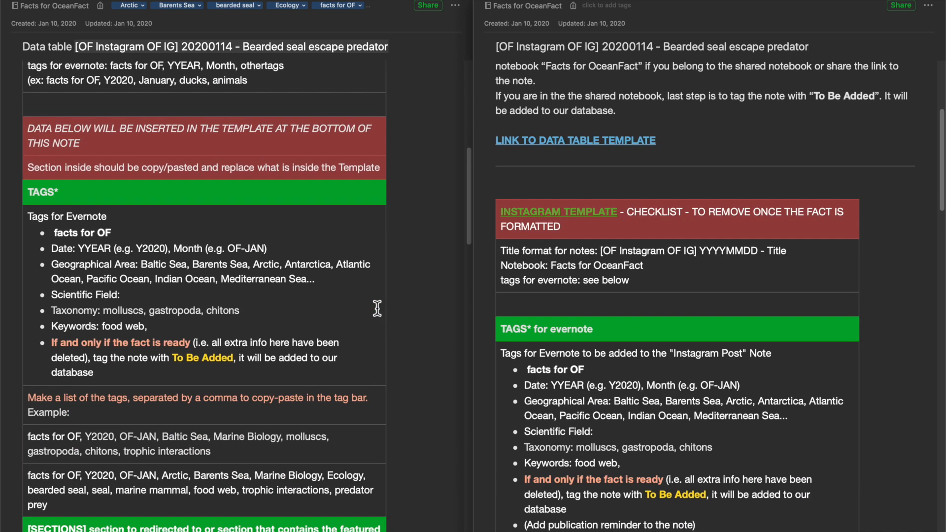
{"action": "left_click_drag", "start_coordinate": [60, 472], "coordinate": [30, 438]}
{"action": "key", "text": "super+c"}
{"action": "scroll", "coordinate": [671, 388], "scroll_direction": "down", "scroll_amount": 5}
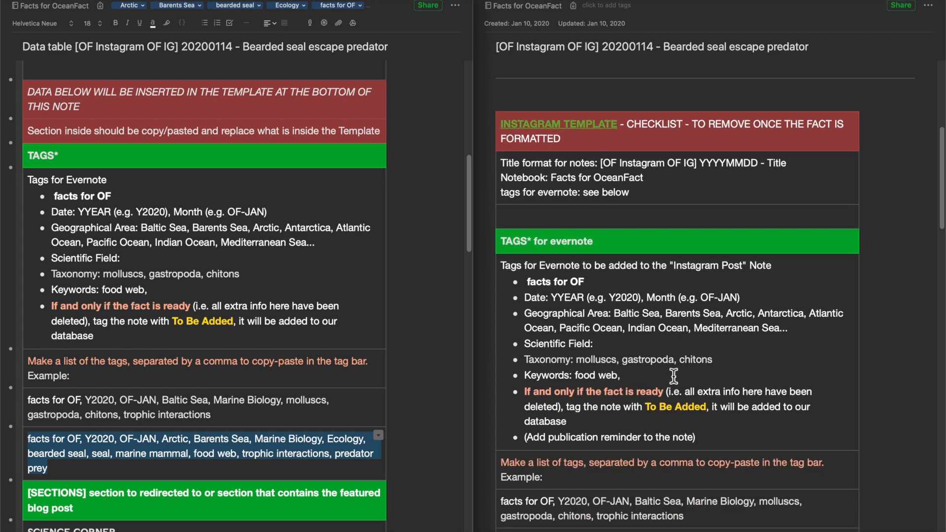
{"action": "left_click", "coordinate": [561, 413]}
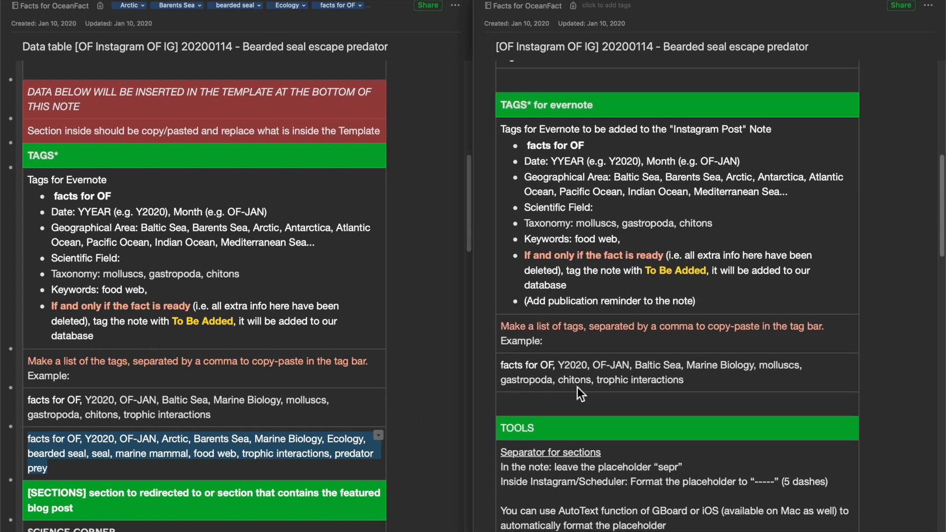
{"action": "scroll", "coordinate": [585, 414], "scroll_direction": "down", "scroll_amount": 15}
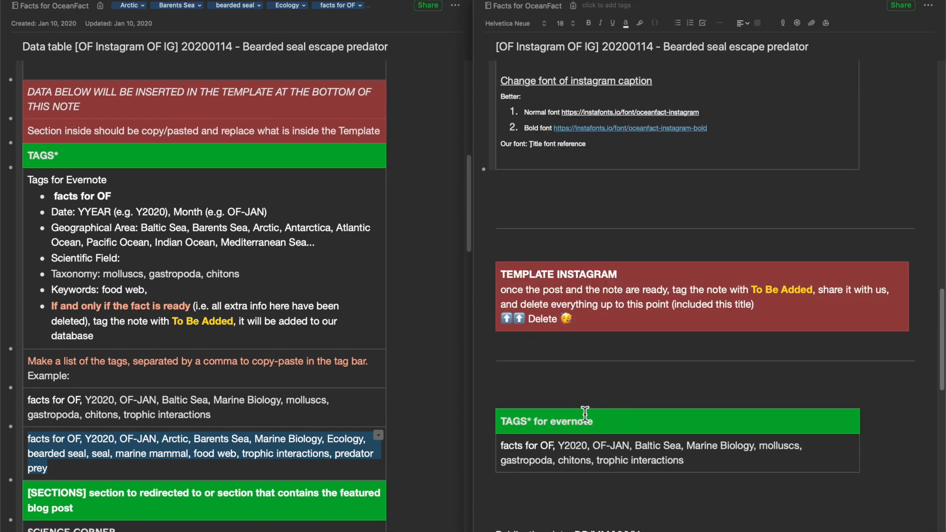
{"action": "left_click_drag", "start_coordinate": [694, 389], "coordinate": [512, 374]}
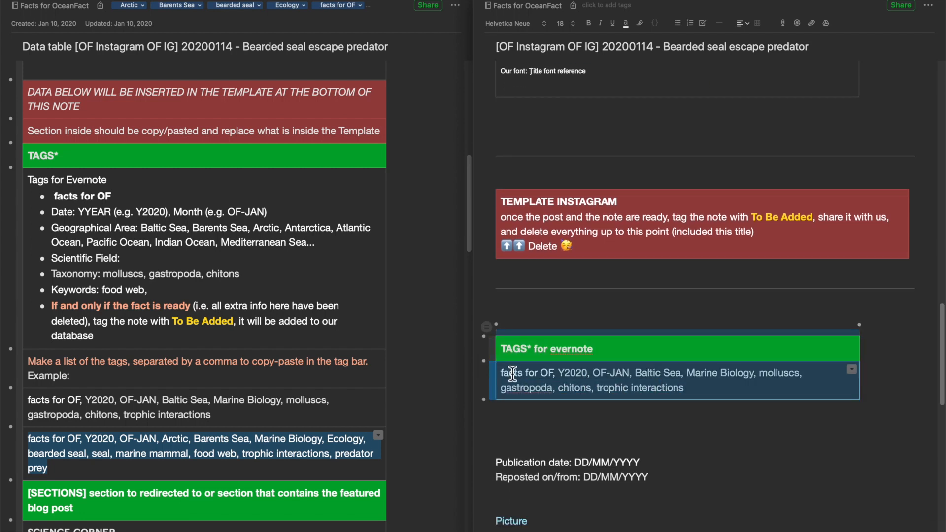
{"action": "key", "text": "super+v"}
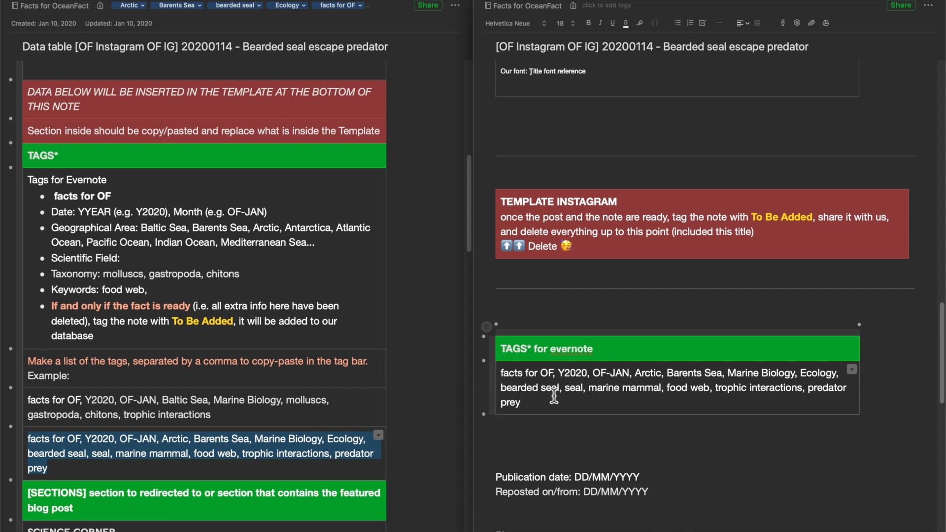
Apply the copied bearded seal tag list as the post note's Evernote tags, and return to the data table's next section.
{"action": "left_click", "coordinate": [617, 6]}
{"action": "key", "text": "super+v"}
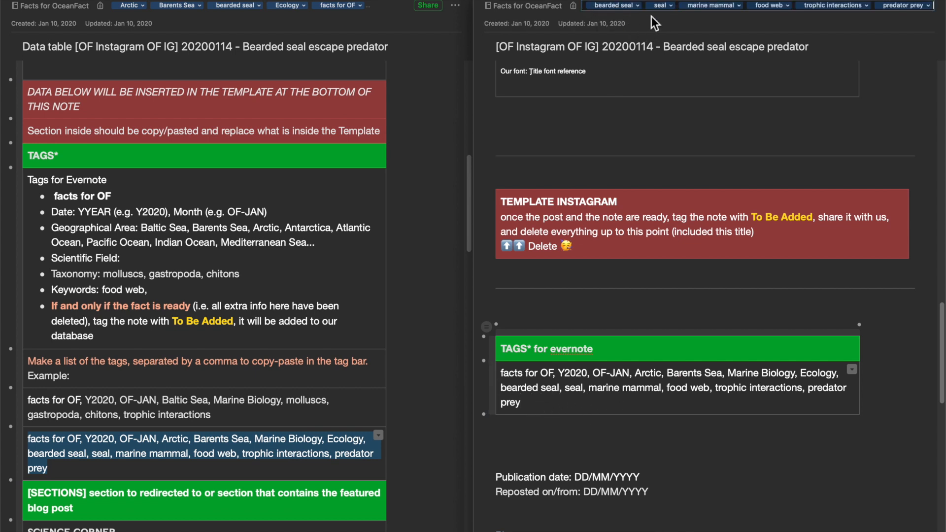
{"action": "left_click", "coordinate": [369, 328]}
{"action": "scroll", "coordinate": [371, 332], "scroll_direction": "down", "scroll_amount": 5}
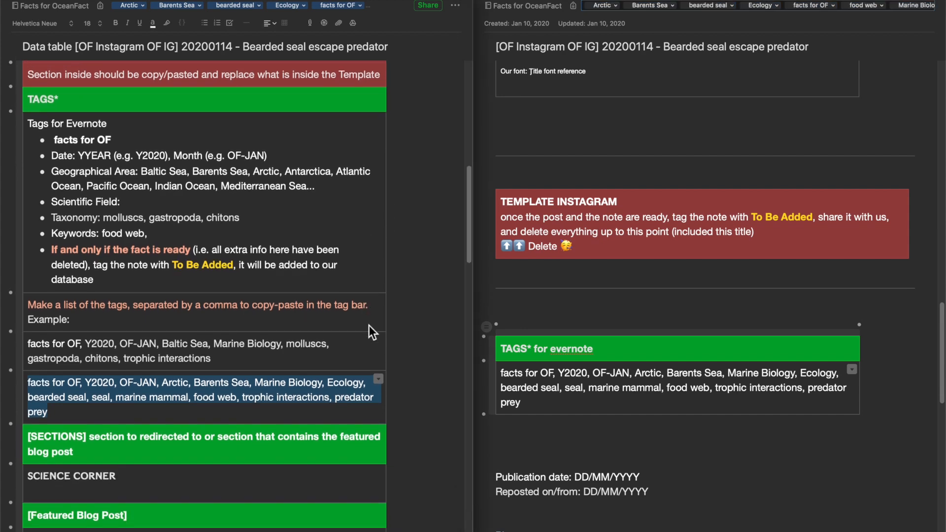
Set the publication date in the bearded seal post note to 14/01/2020.
{"action": "scroll", "coordinate": [370, 333], "scroll_direction": "down", "scroll_amount": 2}
{"action": "scroll", "coordinate": [628, 353], "scroll_direction": "down", "scroll_amount": 5}
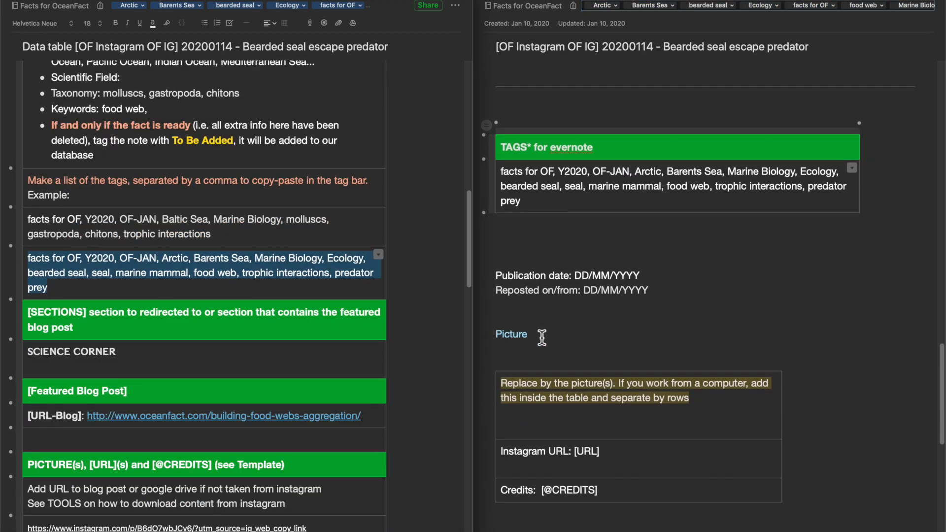
{"action": "scroll", "coordinate": [542, 337], "scroll_direction": "down", "scroll_amount": 1}
{"action": "double_click", "coordinate": [586, 237]}
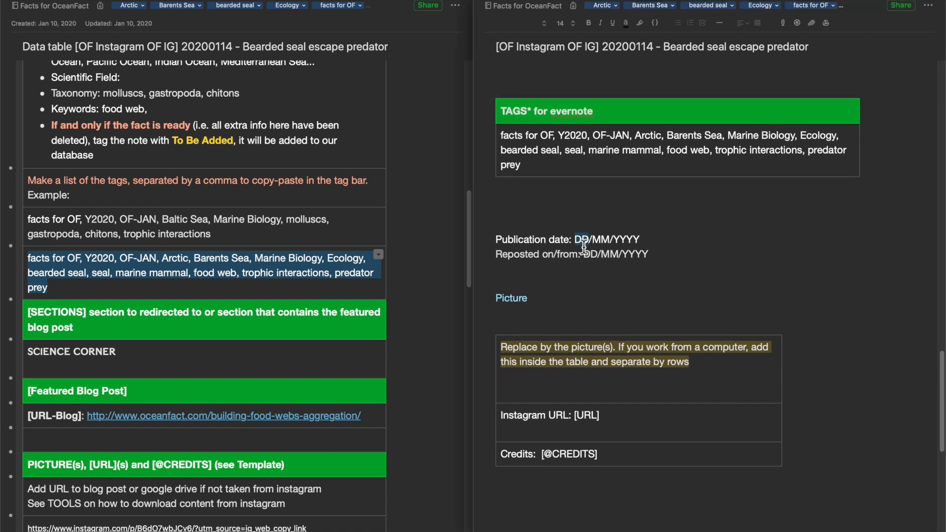
{"action": "type", "text": "14/"}
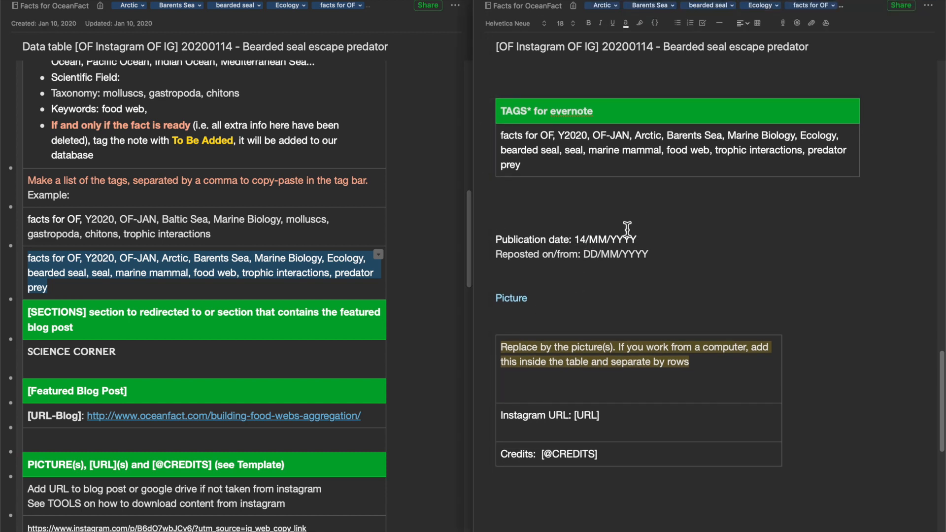
{"action": "type", "text": "01"}
{"action": "type", "text": "2020"}
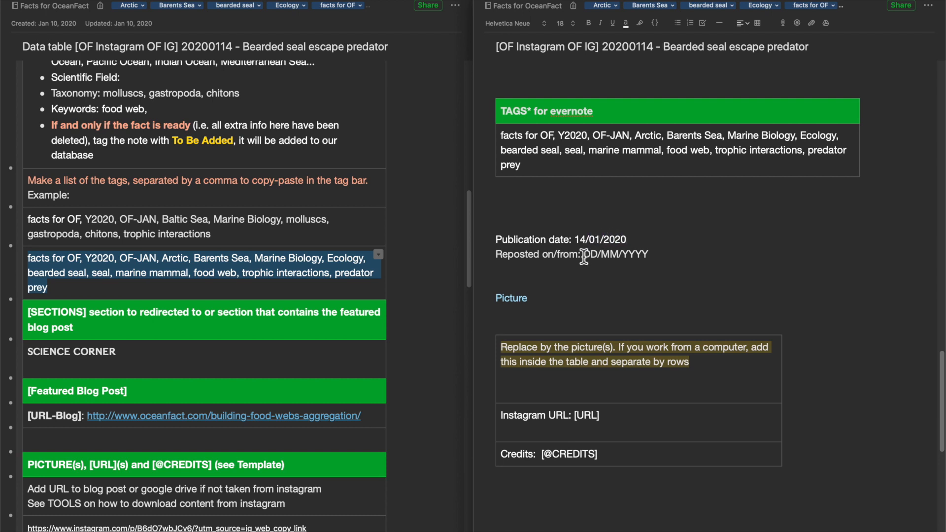
Insert the bearded seal photo into the post note's Picture table and delete the highlighted placeholder instructions above it.
{"action": "scroll", "coordinate": [525, 310], "scroll_direction": "down", "scroll_amount": 2}
{"action": "left_click", "coordinate": [158, 526]}
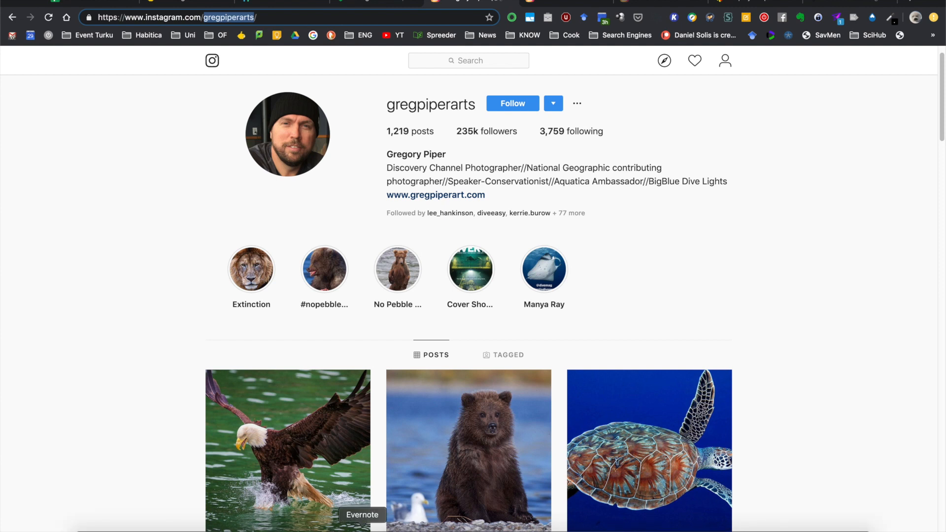
{"action": "left_click", "coordinate": [362, 530]}
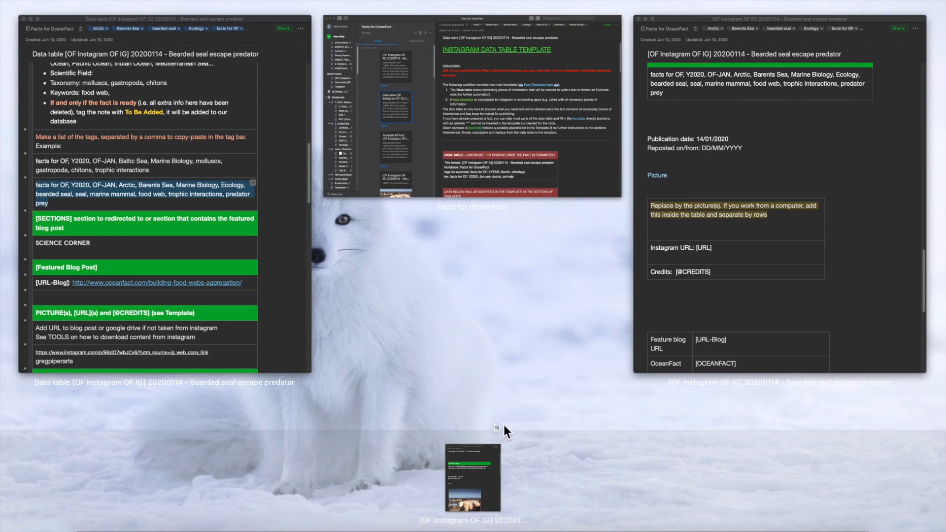
{"action": "left_click", "coordinate": [663, 315]}
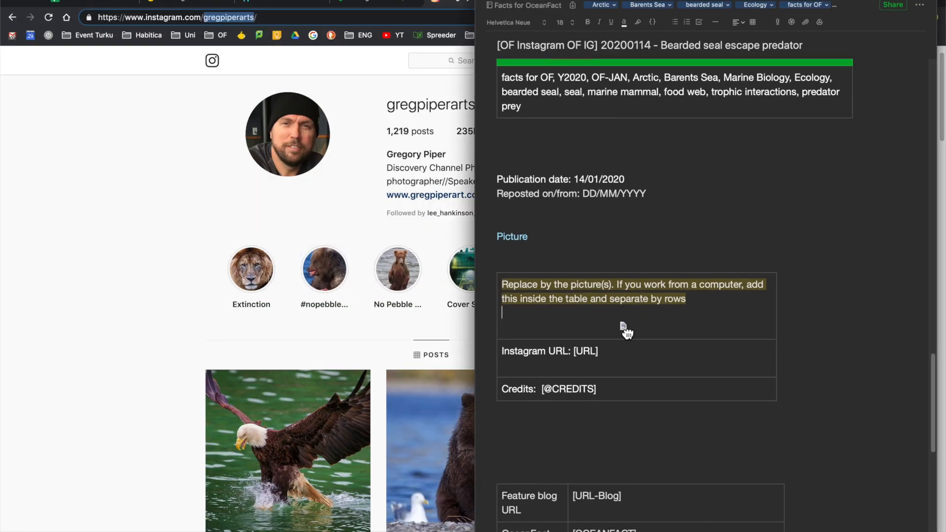
{"action": "key", "text": "super+v"}
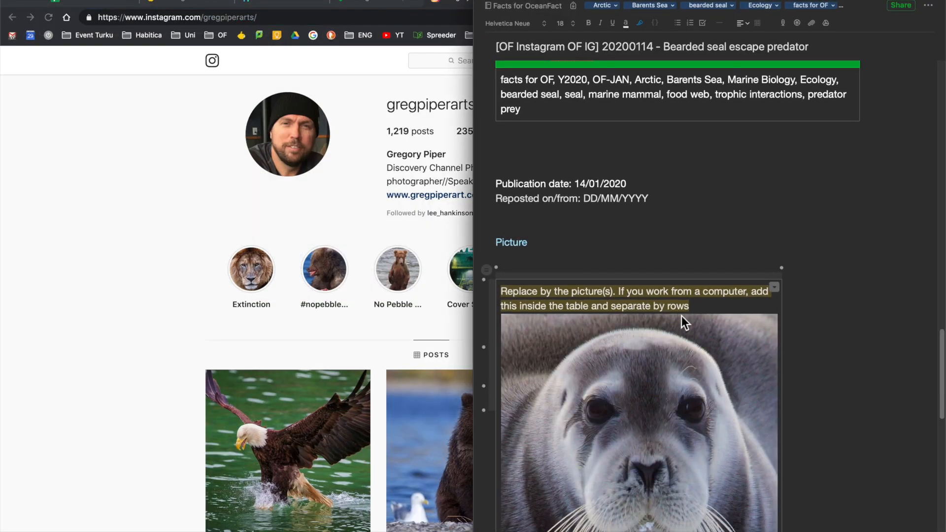
{"action": "left_click_drag", "start_coordinate": [703, 302], "coordinate": [470, 297]}
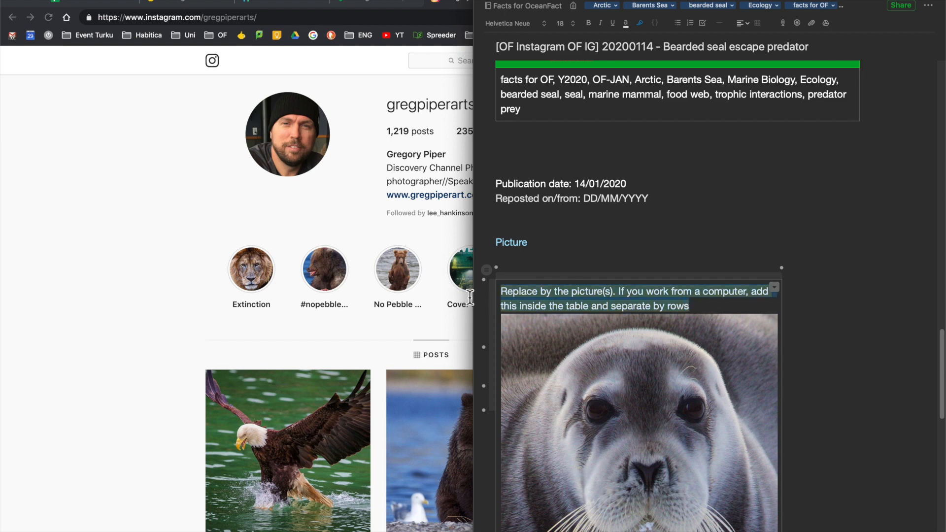
{"action": "key", "text": "BackSpace"}
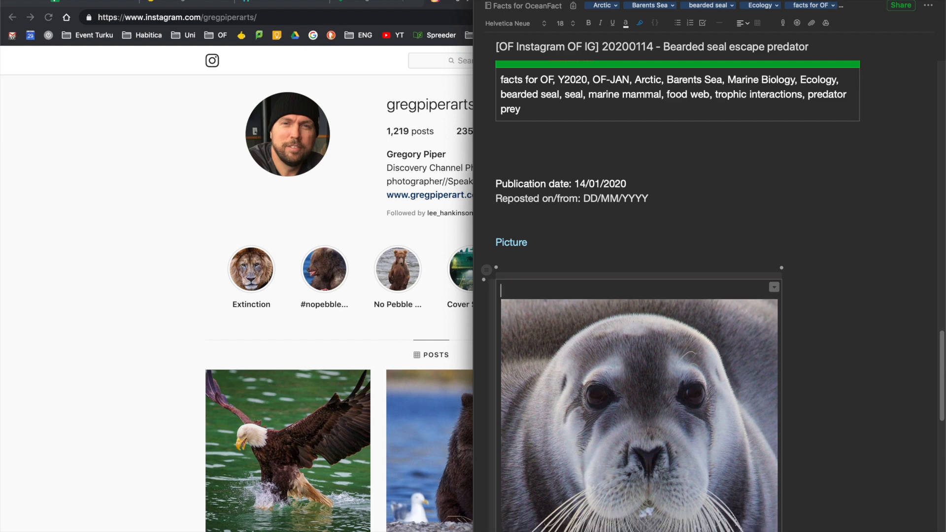
Copy the Instagram picture link from the data table and replace the [URL] placeholder in the post note's Instagram URL row.
{"action": "left_click", "coordinate": [362, 528]}
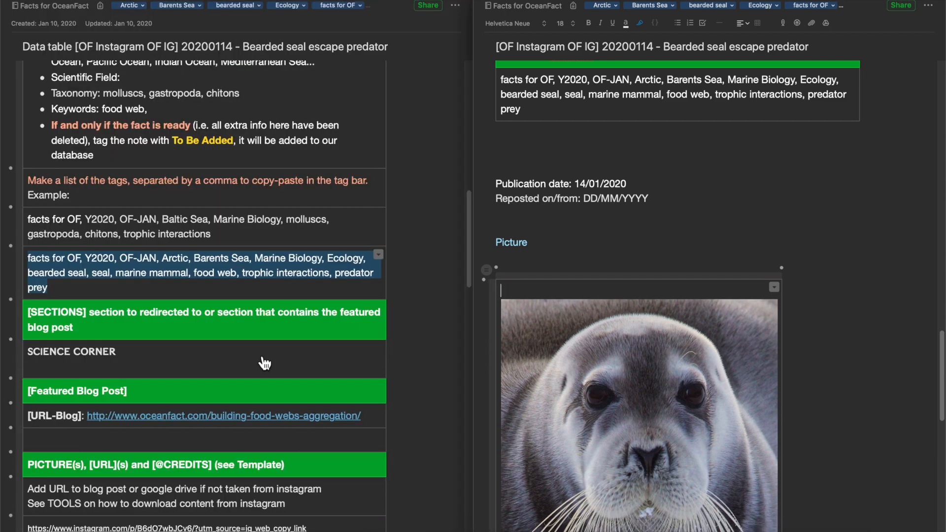
{"action": "scroll", "coordinate": [265, 363], "scroll_direction": "down", "scroll_amount": 3}
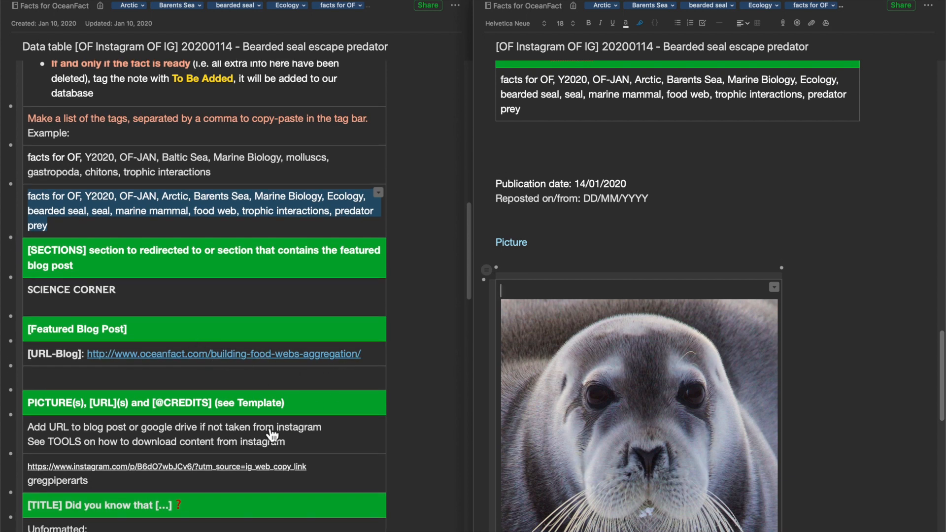
{"action": "left_click", "coordinate": [324, 466]}
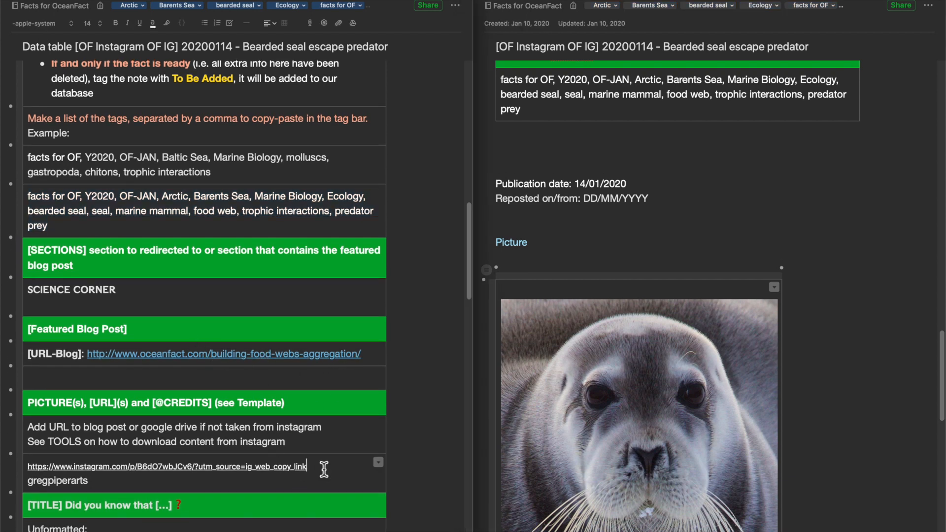
{"action": "key", "text": "super+shift+Left"}
{"action": "key", "text": "super+c"}
{"action": "scroll", "coordinate": [757, 342], "scroll_direction": "down", "scroll_amount": 5}
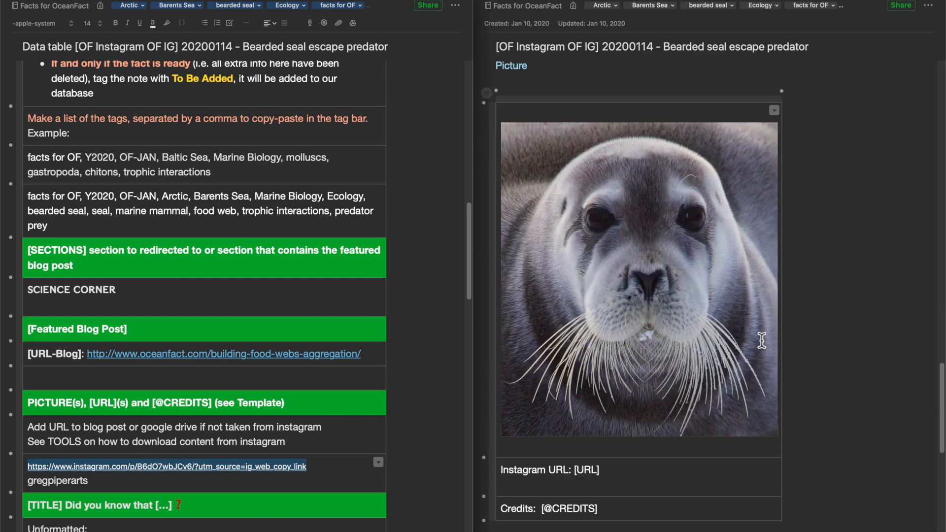
{"action": "left_click", "coordinate": [623, 474]}
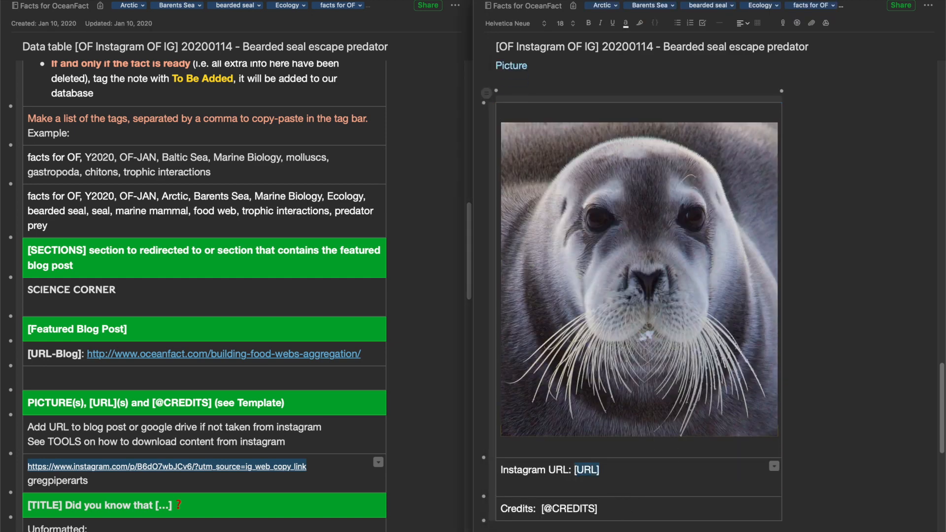
{"action": "key", "text": "super+v"}
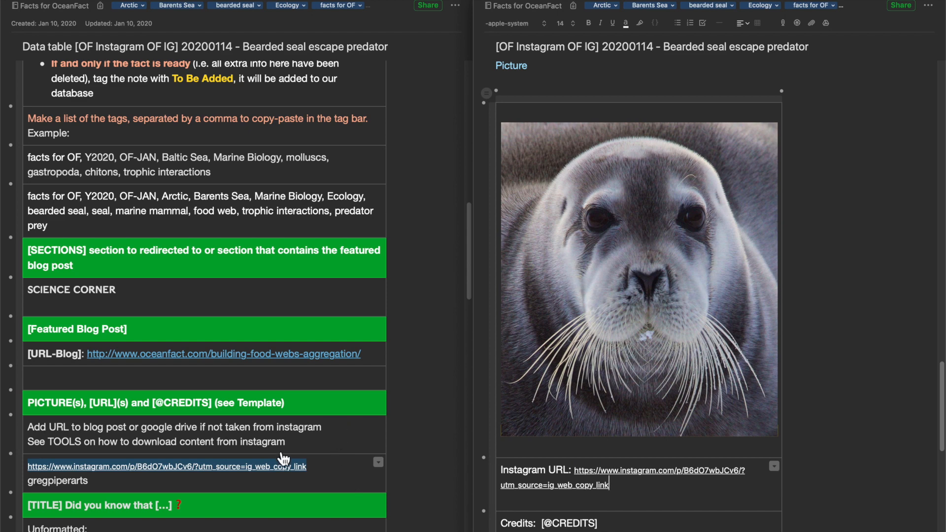
{"action": "left_click", "coordinate": [193, 481]}
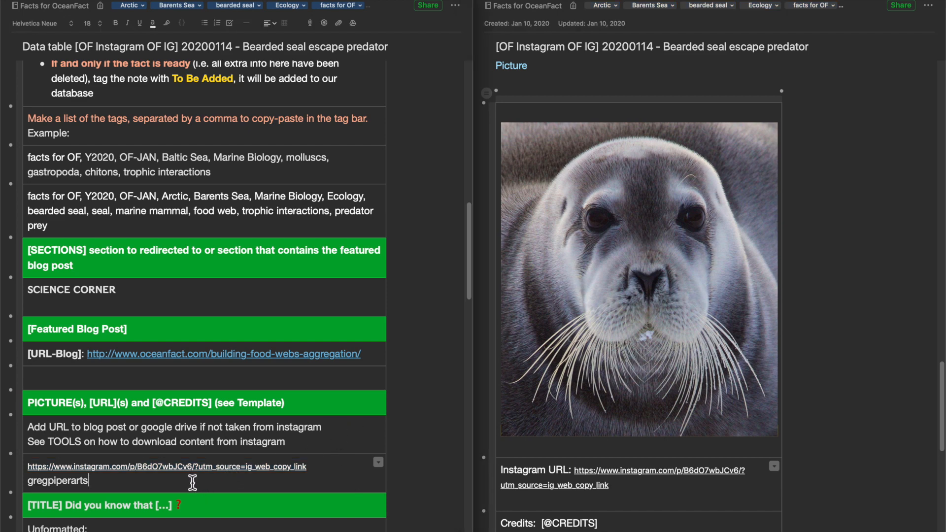
{"action": "key", "text": "shift+super+Left"}
{"action": "key", "text": "super+c"}
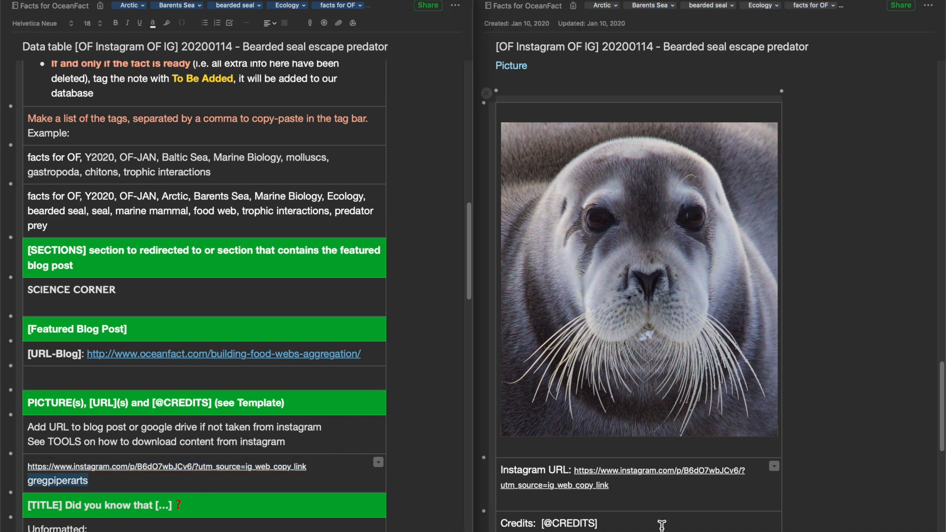
{"action": "left_click", "coordinate": [635, 526]}
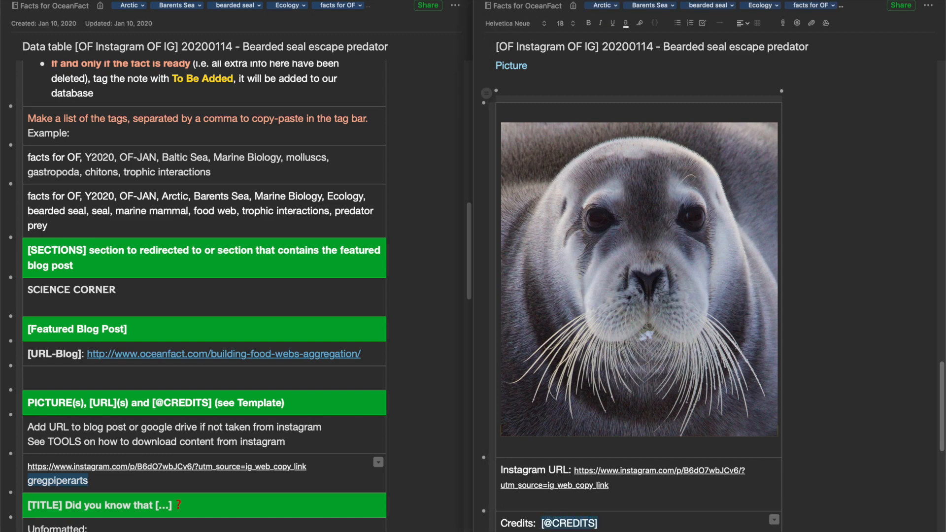
{"action": "type", "text": "@"}
{"action": "key", "text": "super+v"}
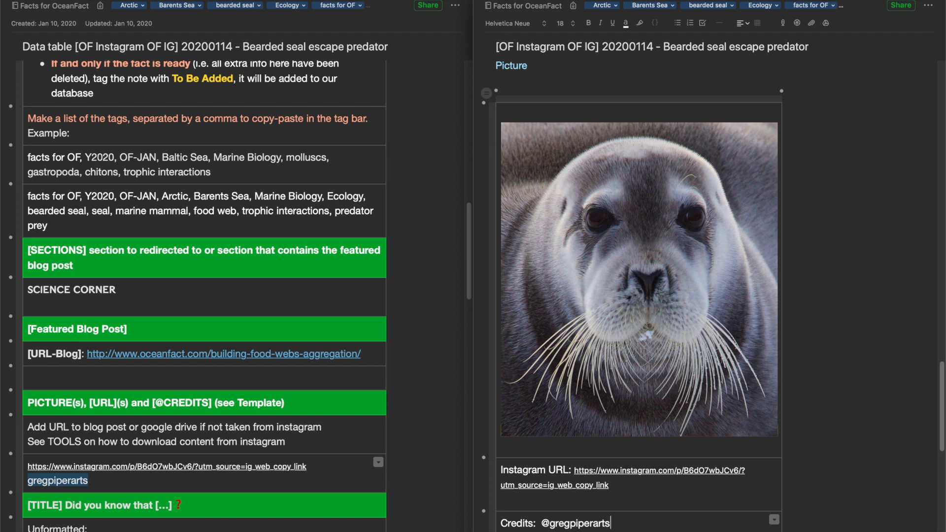
Copy the featured blog post link from the data table and replace [URL-Blog] in the post note's Feature blog URL row.
{"action": "scroll", "coordinate": [266, 382], "scroll_direction": "down", "scroll_amount": 2}
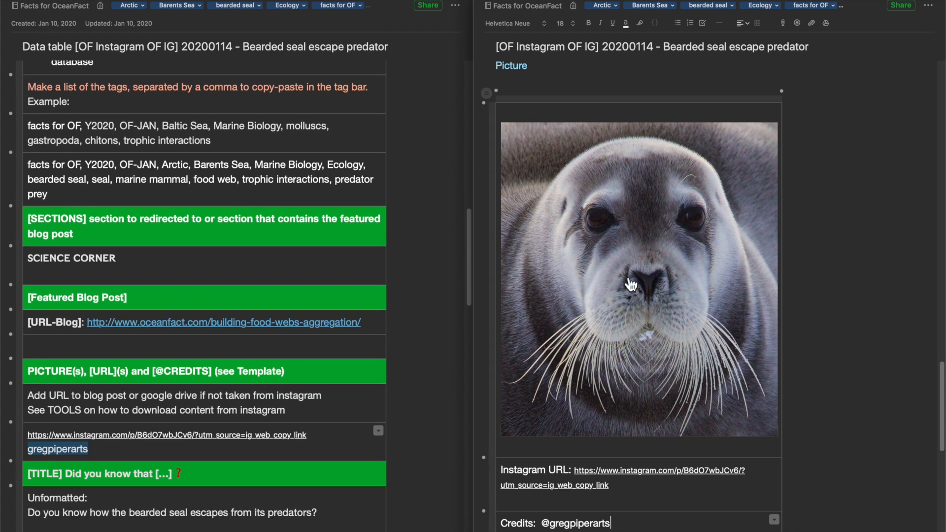
{"action": "scroll", "coordinate": [631, 285], "scroll_direction": "down", "scroll_amount": 4}
{"action": "scroll", "coordinate": [631, 285], "scroll_direction": "down", "scroll_amount": 8}
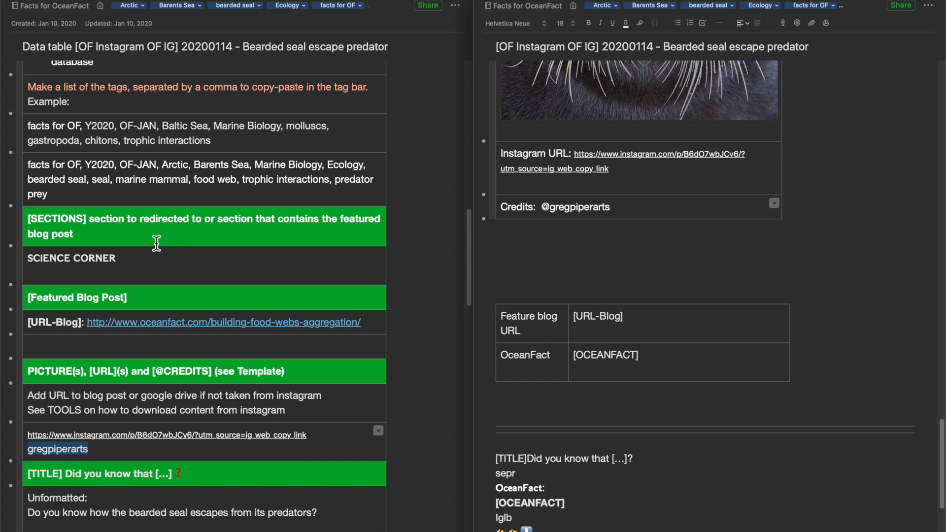
{"action": "left_click", "coordinate": [130, 264]}
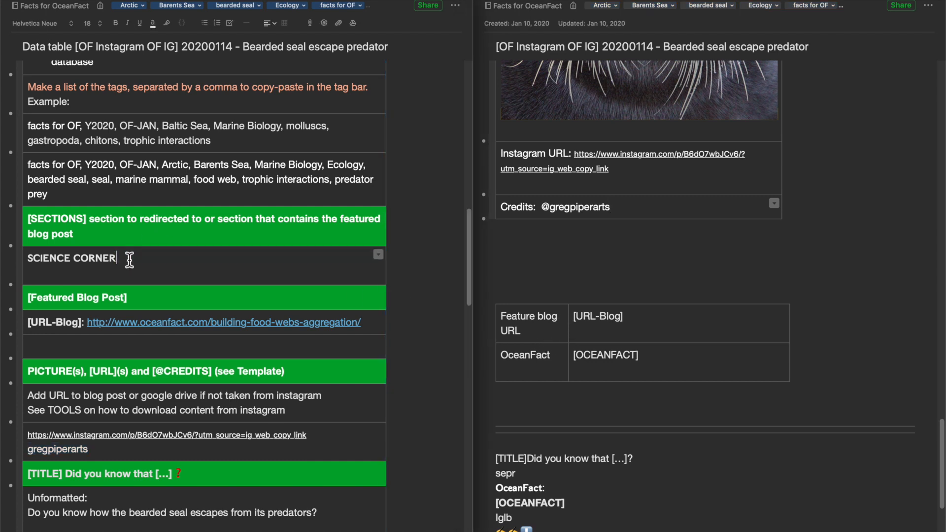
{"action": "left_click_drag", "start_coordinate": [130, 259], "coordinate": [30, 259]}
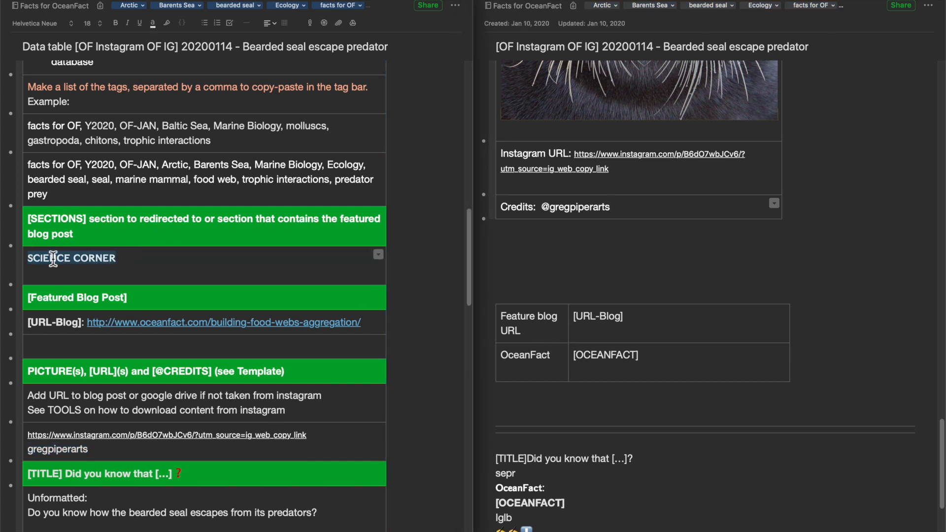
{"action": "left_click", "coordinate": [379, 327]}
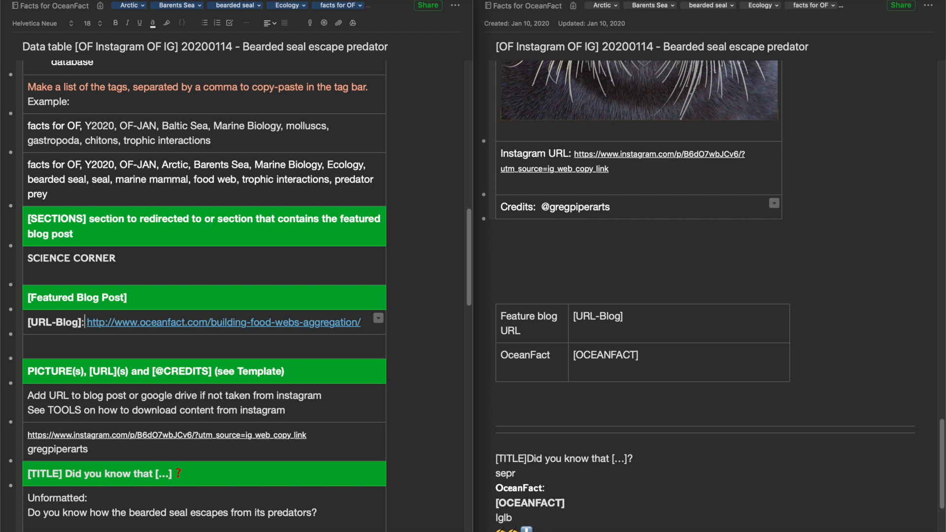
{"action": "left_click_drag", "start_coordinate": [84, 323], "coordinate": [360, 323]}
{"action": "key", "text": "super+c"}
{"action": "left_click", "coordinate": [643, 326]}
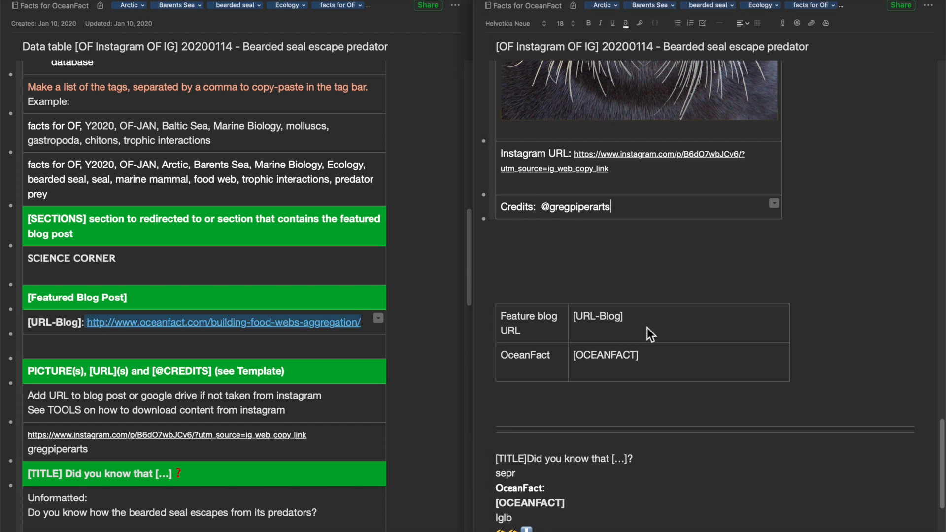
{"action": "left_click", "coordinate": [647, 329]}
{"action": "key", "text": "super+v"}
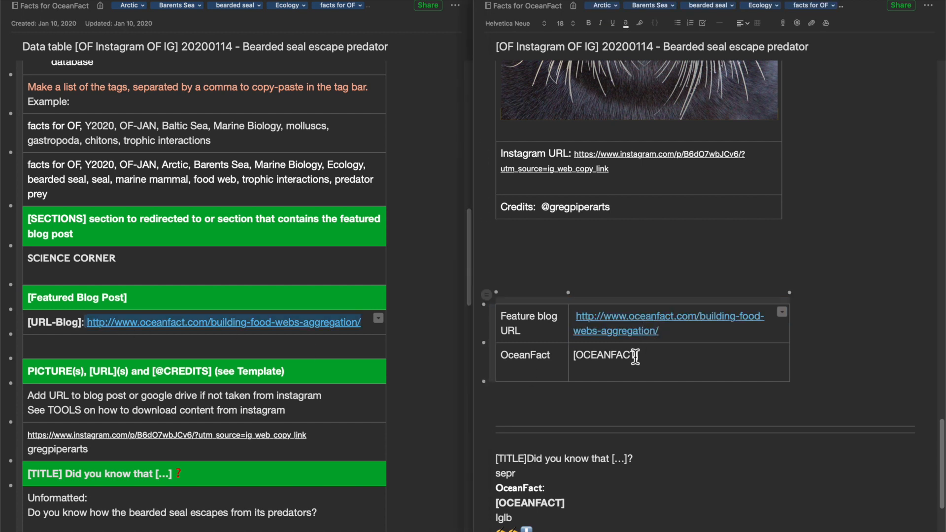
Copy the data table's paragraph on bearded seal predators over [OCEANFACT] in the post note's OceanFact row, removing the leftover bracket.
{"action": "scroll", "coordinate": [317, 347], "scroll_direction": "down", "scroll_amount": 5}
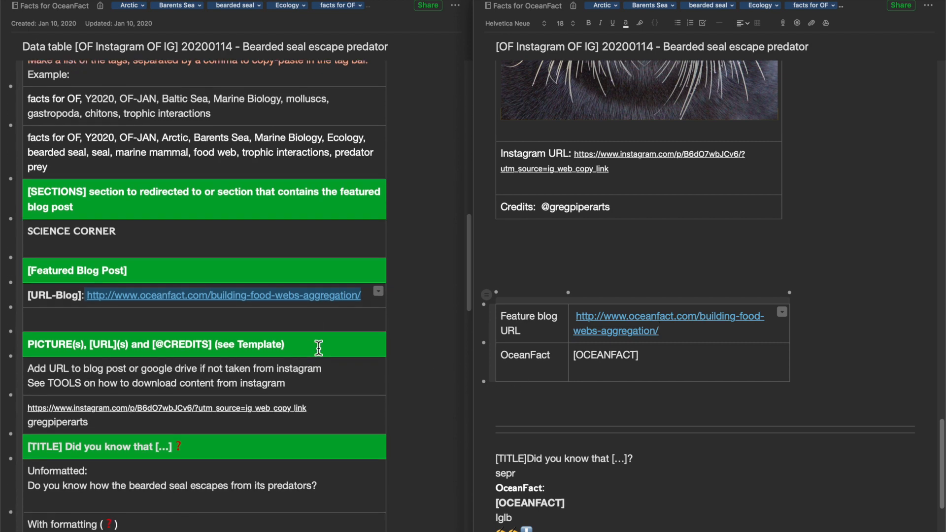
{"action": "scroll", "coordinate": [318, 347], "scroll_direction": "down", "scroll_amount": 5}
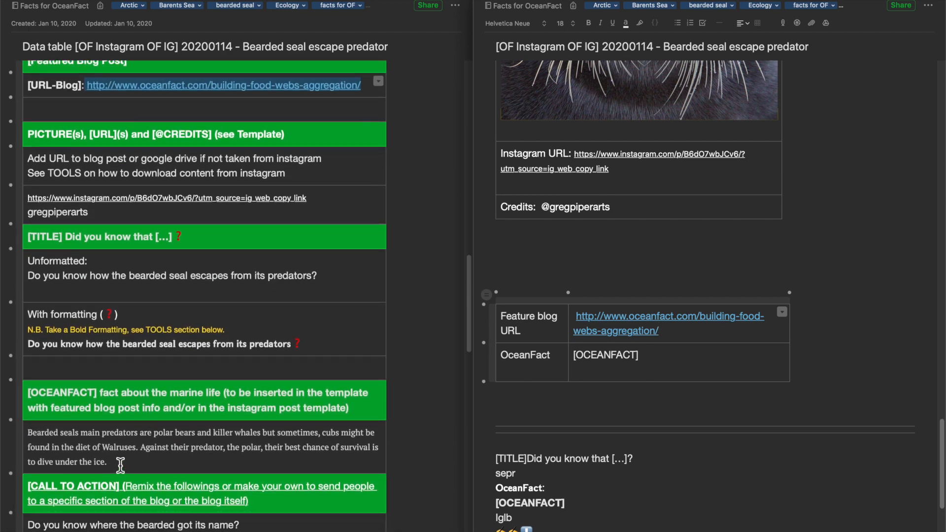
{"action": "left_click", "coordinate": [120, 463]}
{"action": "left_click_drag", "start_coordinate": [120, 464], "coordinate": [34, 433]}
{"action": "key", "text": "super+c"}
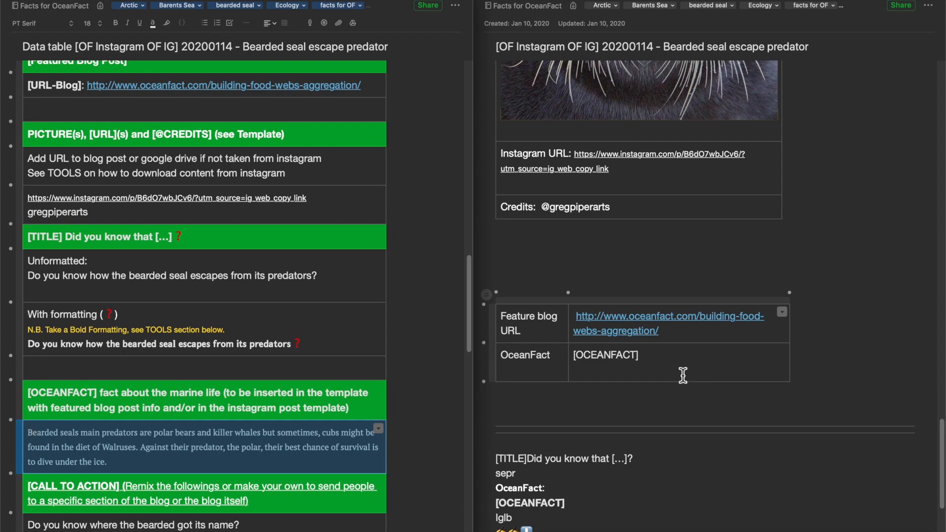
{"action": "left_click_drag", "start_coordinate": [682, 376], "coordinate": [576, 362]}
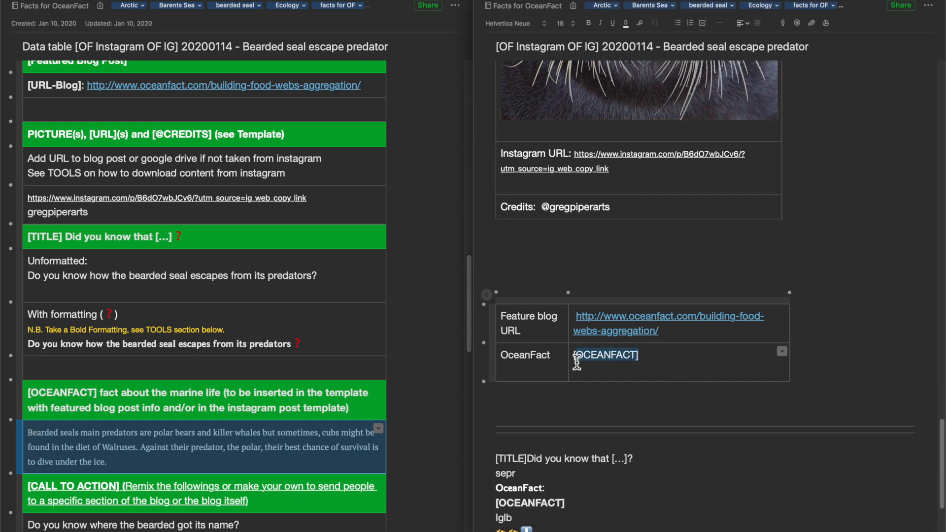
{"action": "key", "text": "super+v"}
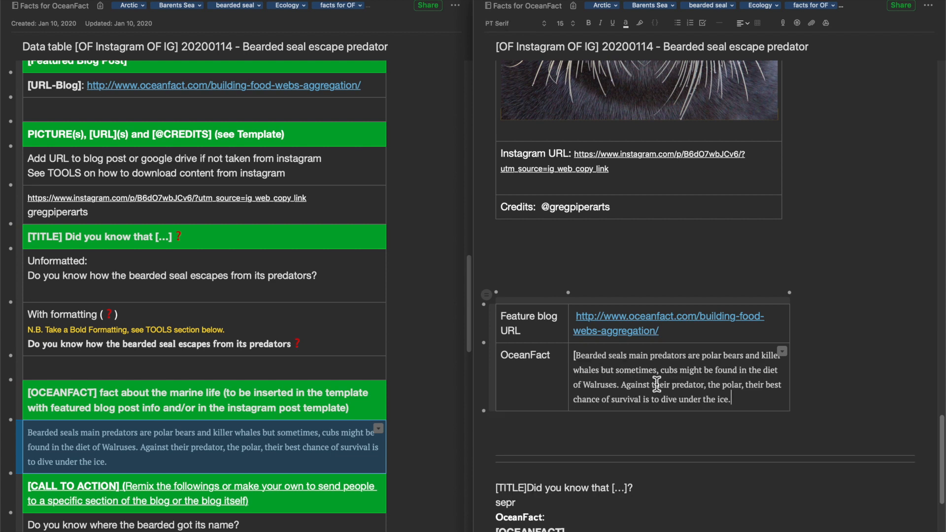
{"action": "key", "text": "super+shift+Left"}
{"action": "key", "text": "Up"}
{"action": "key", "text": "Right"}
{"action": "key", "text": "BackSpace"}
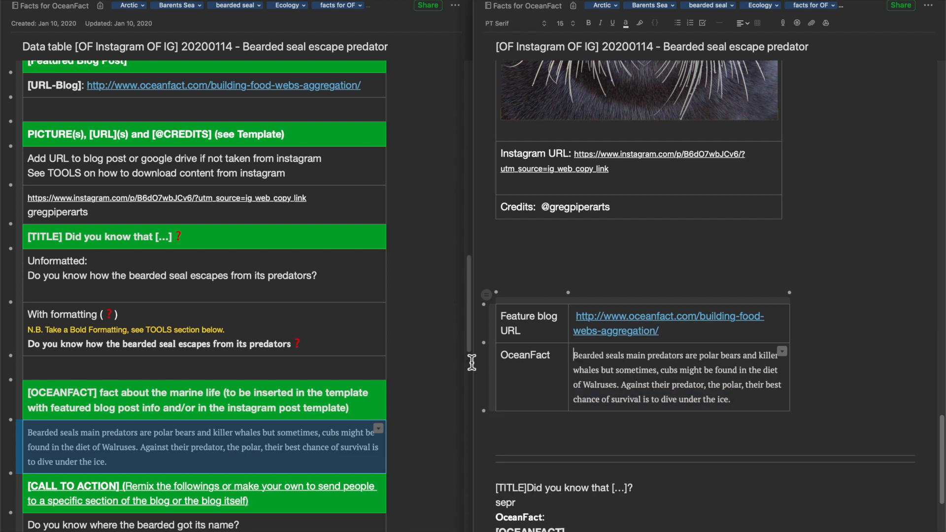
{"action": "scroll", "coordinate": [342, 313], "scroll_direction": "down", "scroll_amount": 2}
{"action": "scroll", "coordinate": [648, 311], "scroll_direction": "down", "scroll_amount": 1}
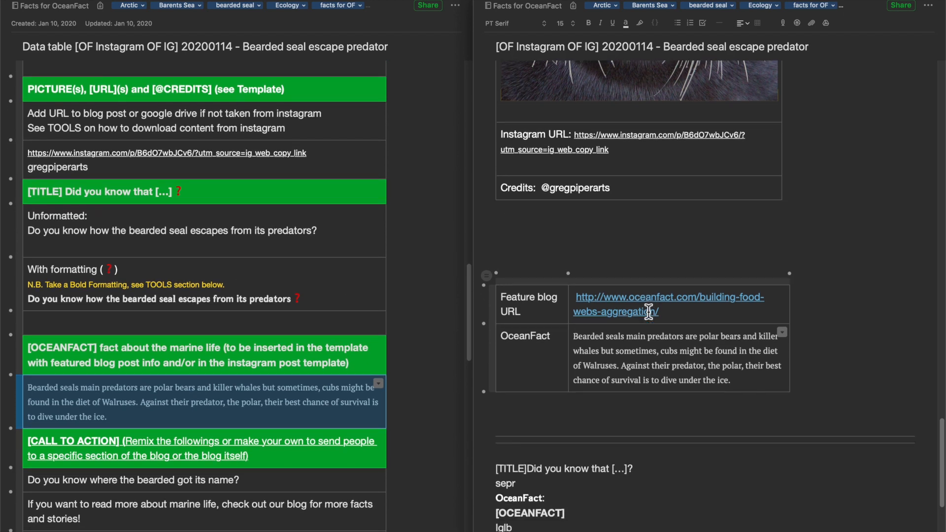
{"action": "scroll", "coordinate": [649, 311], "scroll_direction": "down", "scroll_amount": 5}
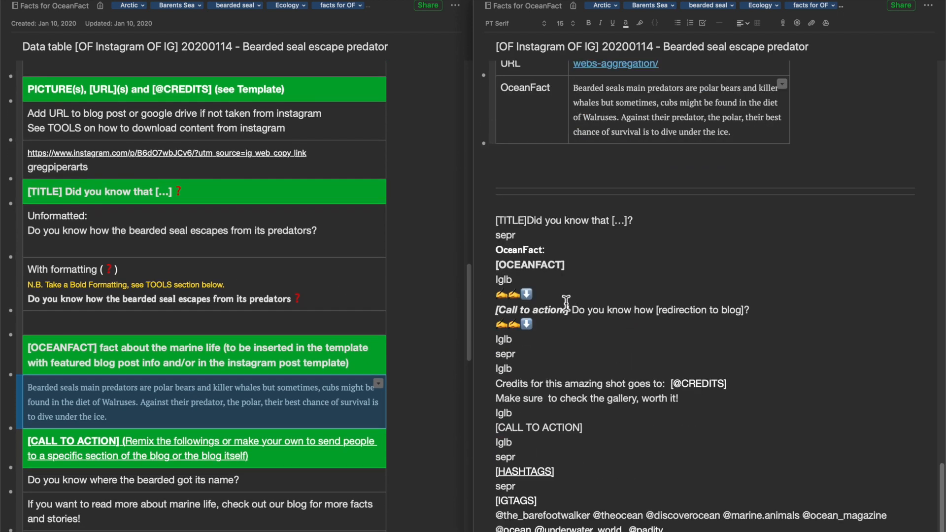
Copy the bold-formatted title question from the data table over the "[TITLE]Did you know that […]?" line in the post note.
{"action": "scroll", "coordinate": [595, 254], "scroll_direction": "down", "scroll_amount": 2}
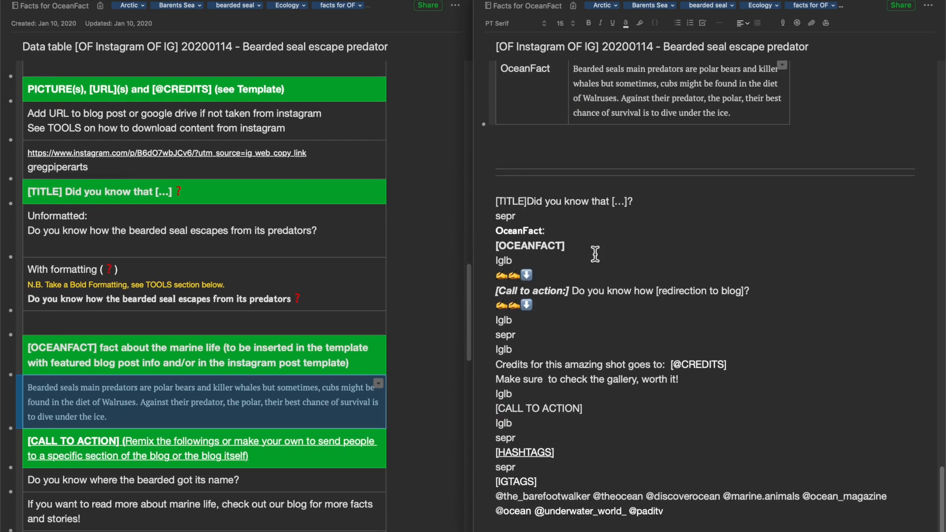
{"action": "left_click", "coordinate": [311, 301]}
{"action": "key", "text": "shift+super+Left"}
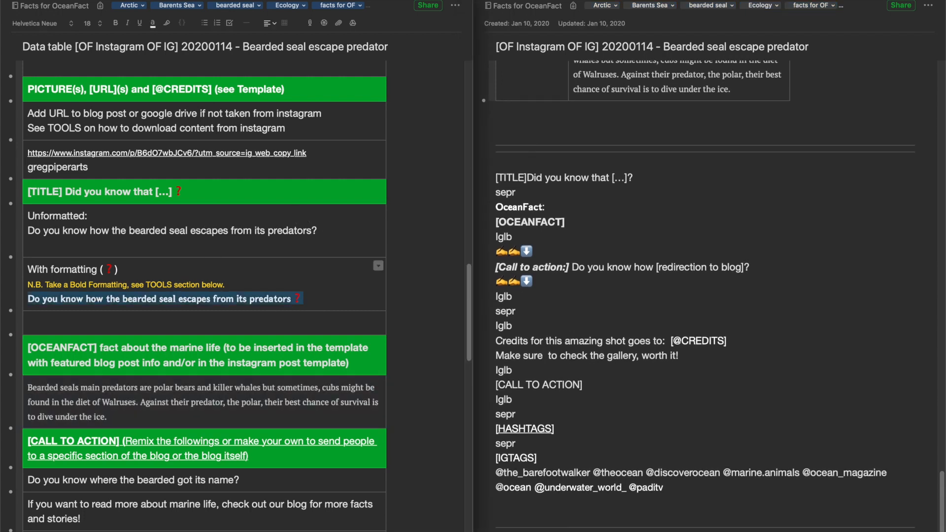
{"action": "left_click", "coordinate": [674, 177]}
{"action": "key", "text": "shift+super+Left"}
{"action": "type", "text": "Do you know how the bearded seal escapes from its predators ❓"}
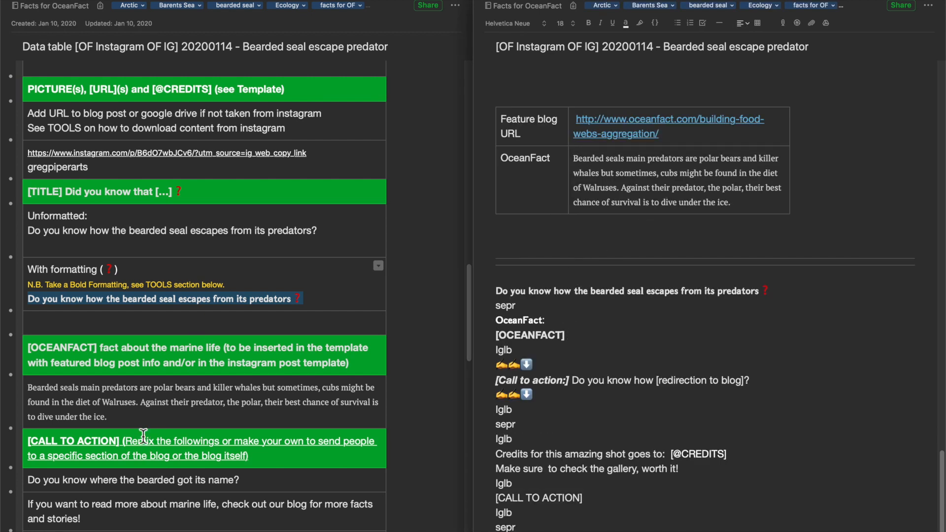
Copy the data table's paragraph on bearded seal predators over the [OCEANFACT] placeholder beneath the OceanFact heading in the post text.
{"action": "left_click", "coordinate": [151, 425]}
{"action": "left_click", "coordinate": [20, 407]}
{"action": "key", "text": "super+c"}
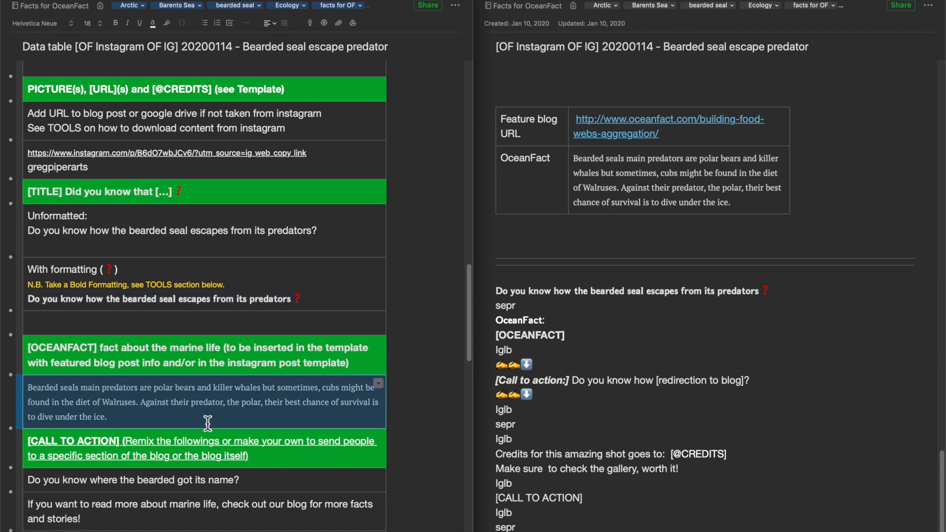
{"action": "left_click", "coordinate": [585, 336]}
{"action": "key", "text": "super+shift+Left"}
{"action": "key", "text": "super+v"}
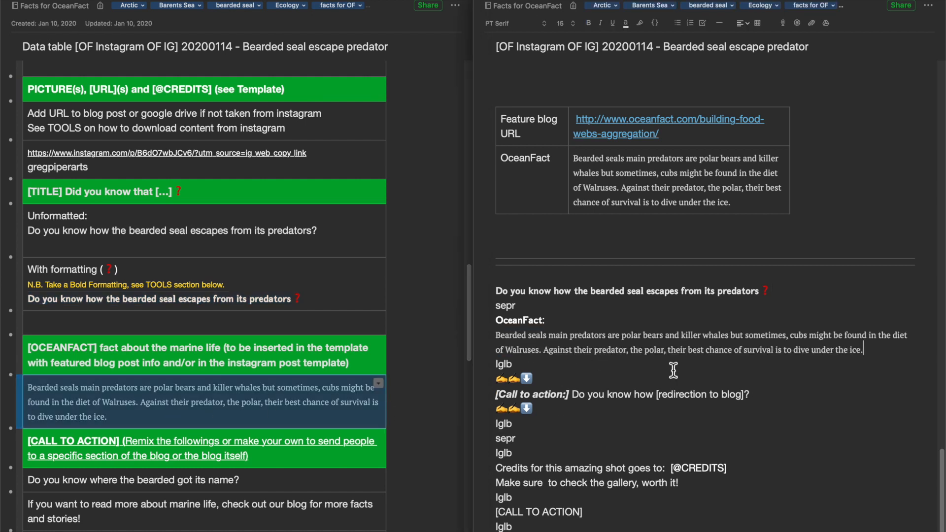
Replace the post's "[Call to action:] Do you know how [redirection to blog]?" line with the table's "Do you know where the bearded got its name?".
{"action": "scroll", "coordinate": [200, 435], "scroll_direction": "down", "scroll_amount": 1}
{"action": "scroll", "coordinate": [200, 435], "scroll_direction": "down", "scroll_amount": 5}
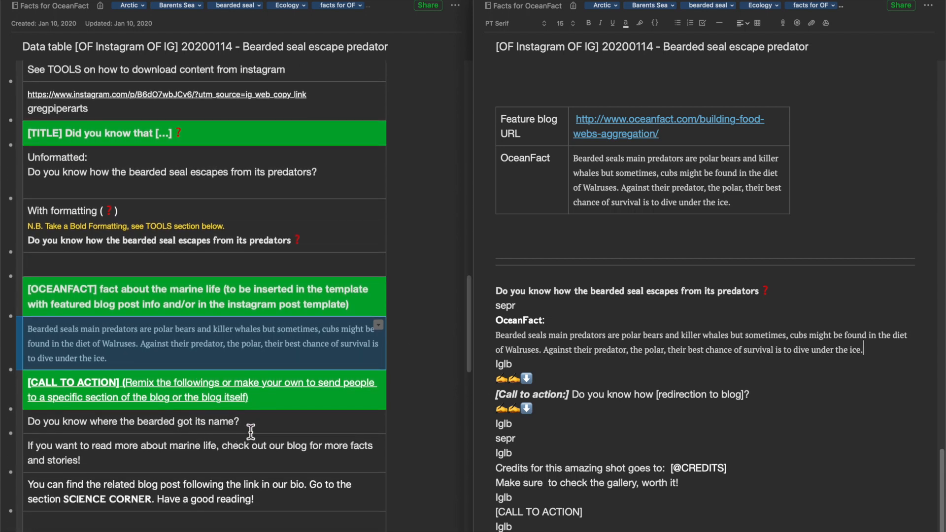
{"action": "left_click", "coordinate": [20, 427]}
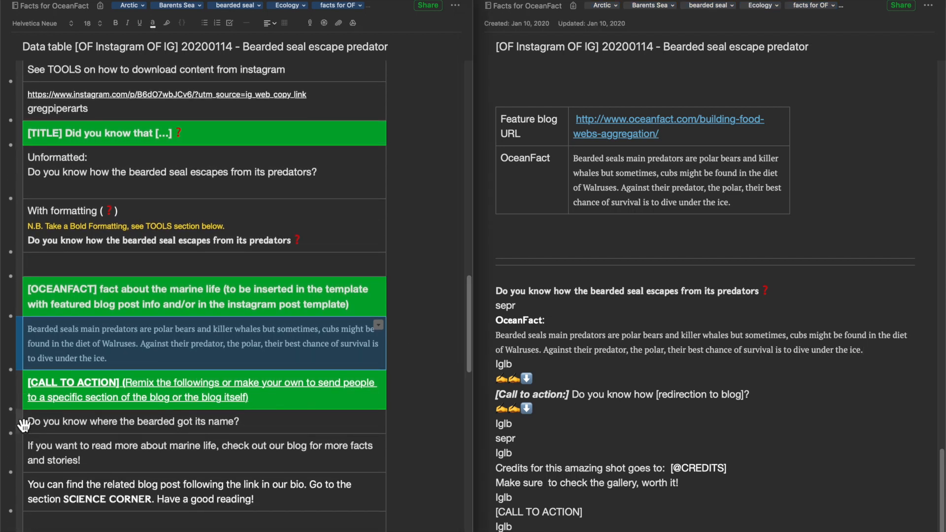
{"action": "left_click", "coordinate": [24, 424]}
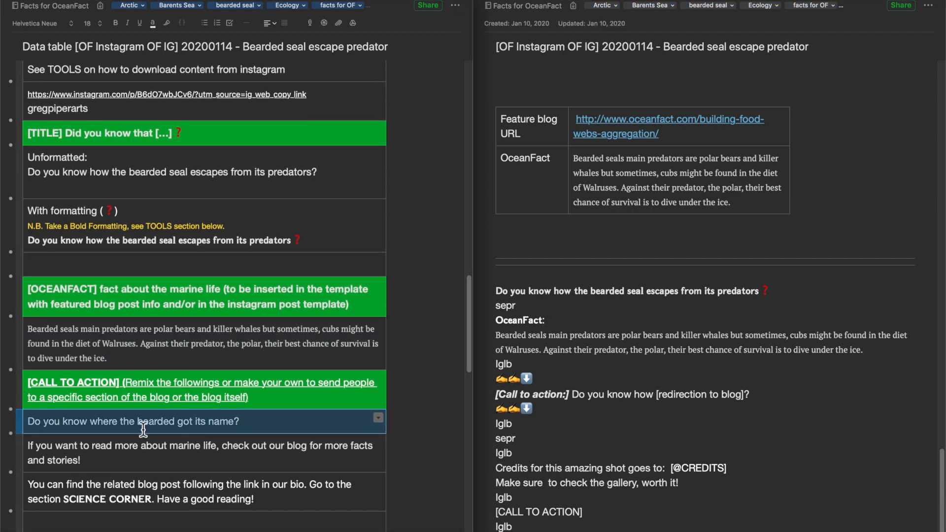
{"action": "left_click", "coordinate": [763, 396]}
{"action": "left_click", "coordinate": [763, 396]}
{"action": "key", "text": "shift+super+Left"}
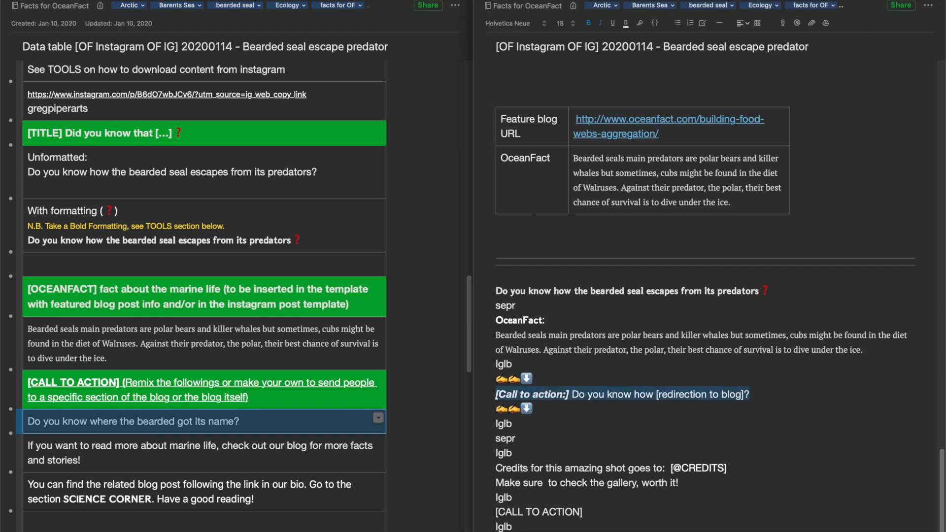
{"action": "type", "text": "Do you know where the bearded got its name?"}
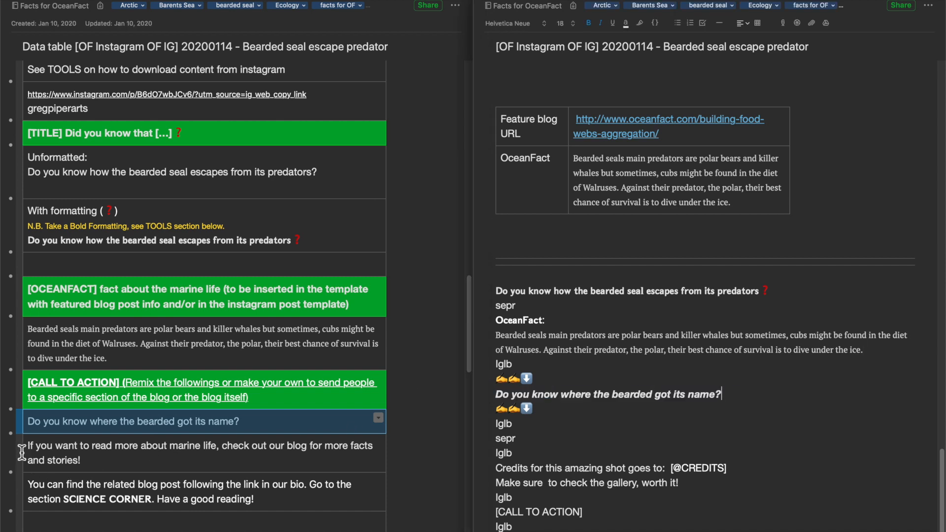
Copy the data table's SCIENCE CORNER call to action about the related blog post over [CALL TO ACTION] in the post text.
{"action": "left_click", "coordinate": [28, 492]}
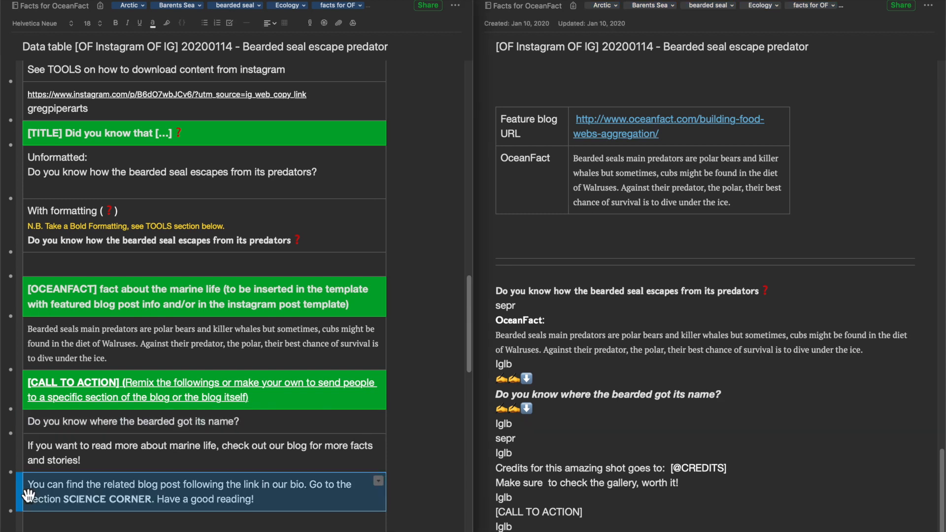
{"action": "left_click", "coordinate": [748, 470]}
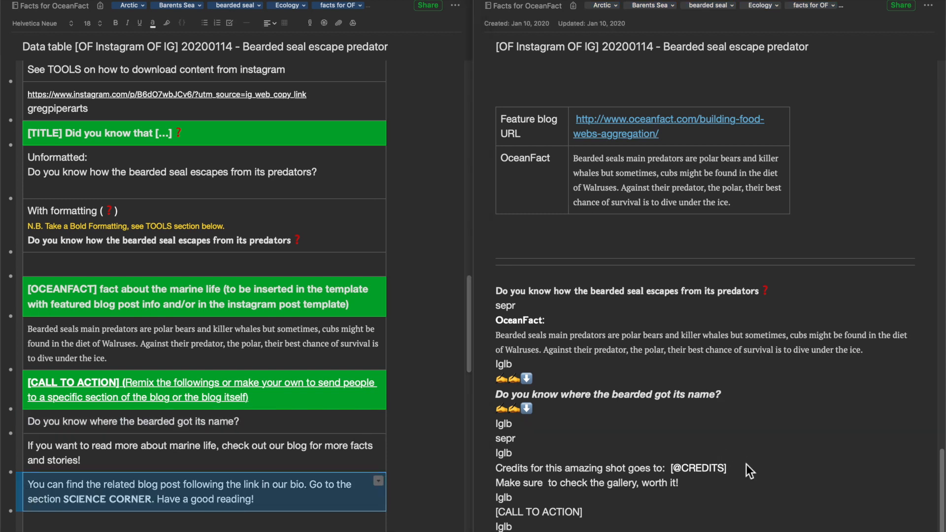
{"action": "scroll", "coordinate": [749, 471], "scroll_direction": "down", "scroll_amount": 1}
{"action": "left_click", "coordinate": [603, 487]}
{"action": "key", "text": "super+shift+Left"}
{"action": "type", "text": "You can find the related blog post following the link in our bio. Go to the section SCIENCE CORNER. Have a good reading!"}
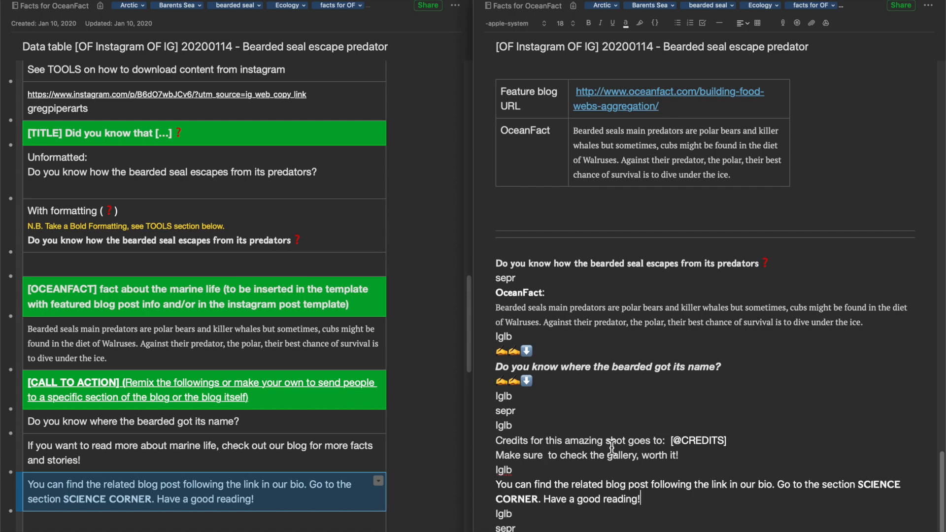
{"action": "scroll", "coordinate": [582, 445], "scroll_direction": "down", "scroll_amount": 2}
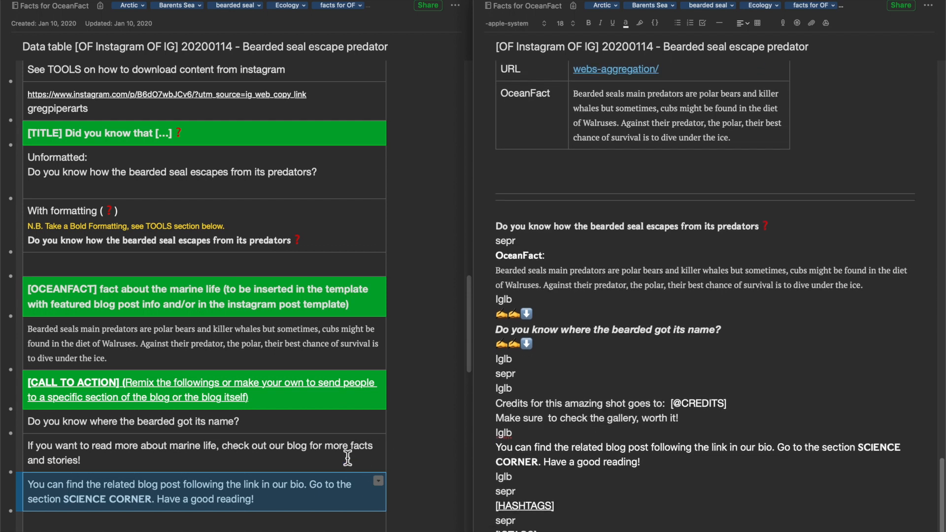
{"action": "scroll", "coordinate": [347, 458], "scroll_direction": "down", "scroll_amount": 1}
{"action": "scroll", "coordinate": [348, 458], "scroll_direction": "down", "scroll_amount": 2}
{"action": "scroll", "coordinate": [347, 458], "scroll_direction": "down", "scroll_amount": 1}
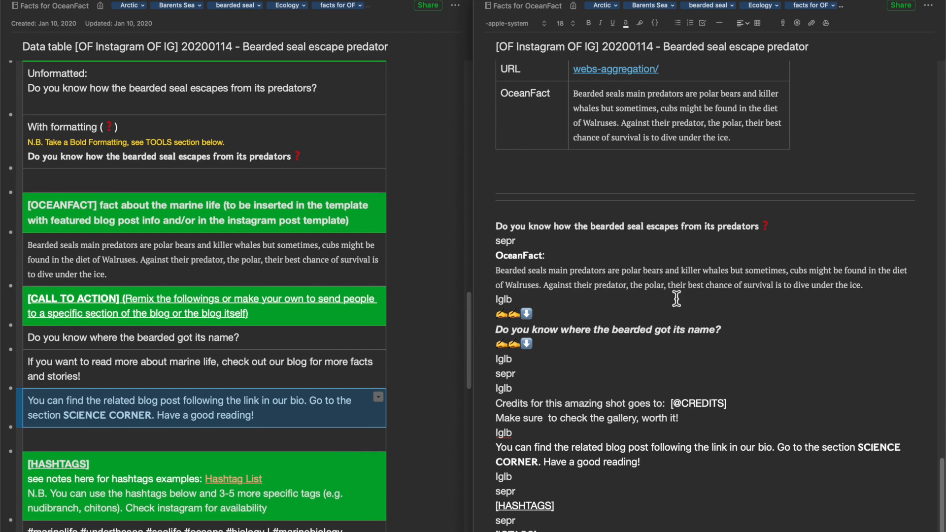
{"action": "scroll", "coordinate": [751, 388], "scroll_direction": "up", "scroll_amount": 12}
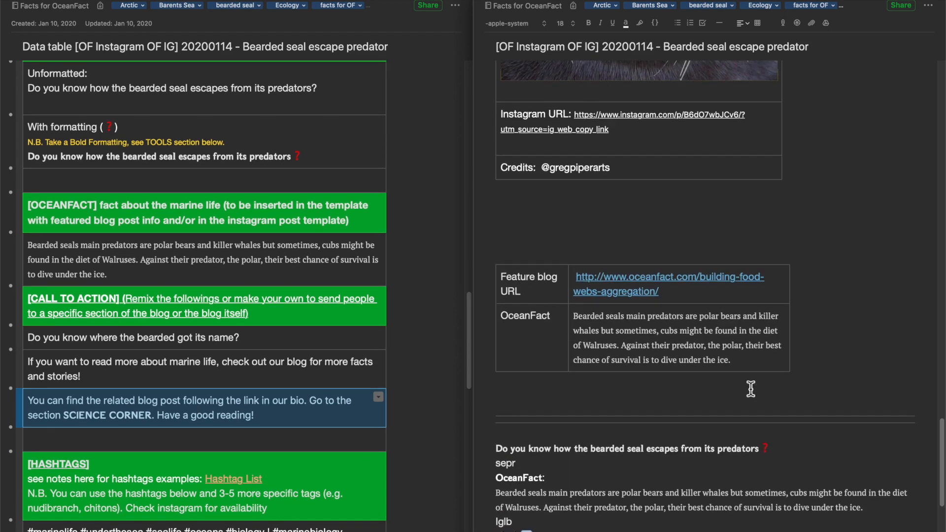
{"action": "left_click_drag", "start_coordinate": [544, 301], "coordinate": [633, 301]}
{"action": "key", "text": "super+c"}
{"action": "scroll", "coordinate": [633, 302], "scroll_direction": "down", "scroll_amount": 11}
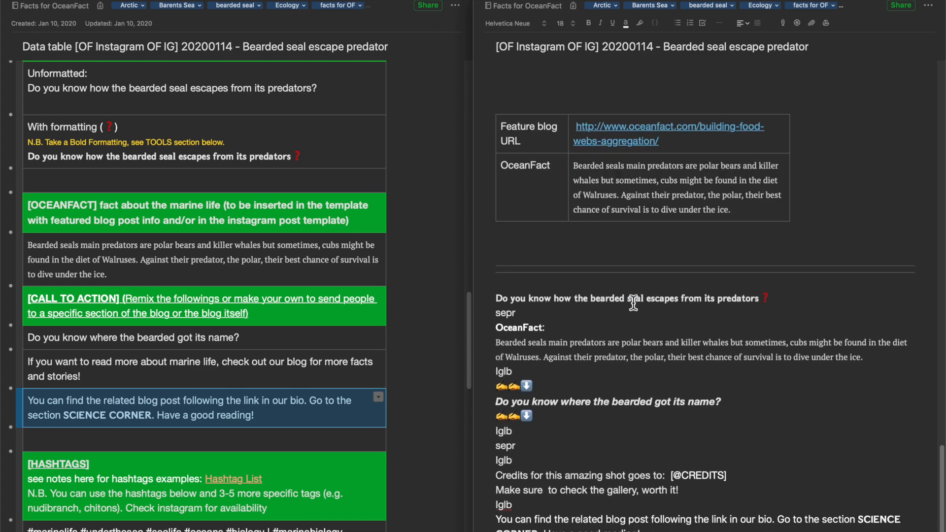
{"action": "left_click_drag", "start_coordinate": [671, 432], "coordinate": [744, 431]}
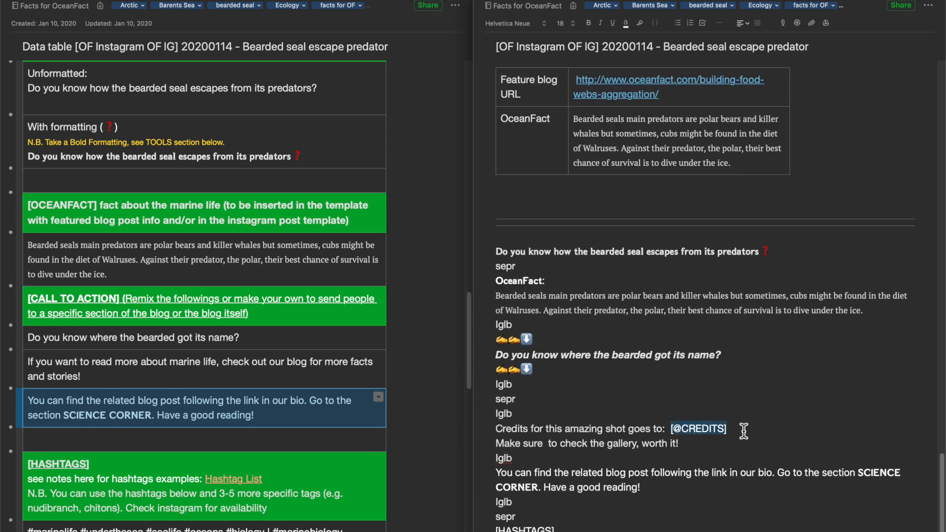
{"action": "key", "text": "super+v"}
Copy the full hashtag list from the data table's [HASHTAGS] section over the [HASHTAGS] placeholder in the post text.
{"action": "scroll", "coordinate": [705, 429], "scroll_direction": "down", "scroll_amount": 3}
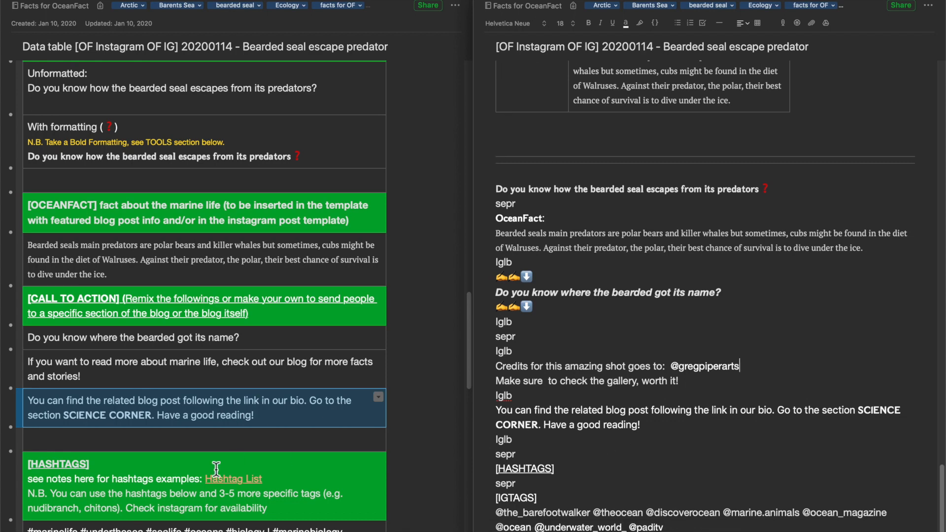
{"action": "scroll", "coordinate": [216, 468], "scroll_direction": "down", "scroll_amount": 4}
{"action": "left_click", "coordinate": [25, 465]}
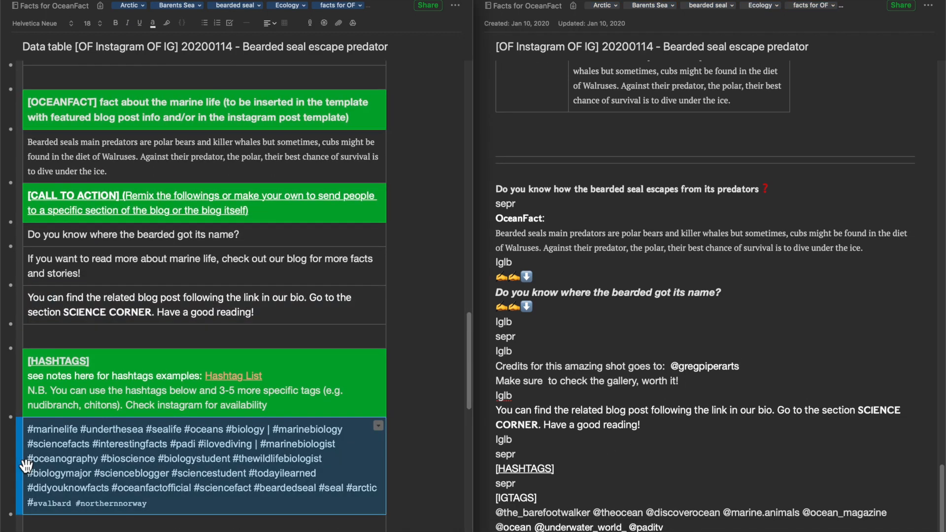
{"action": "left_click", "coordinate": [562, 466]}
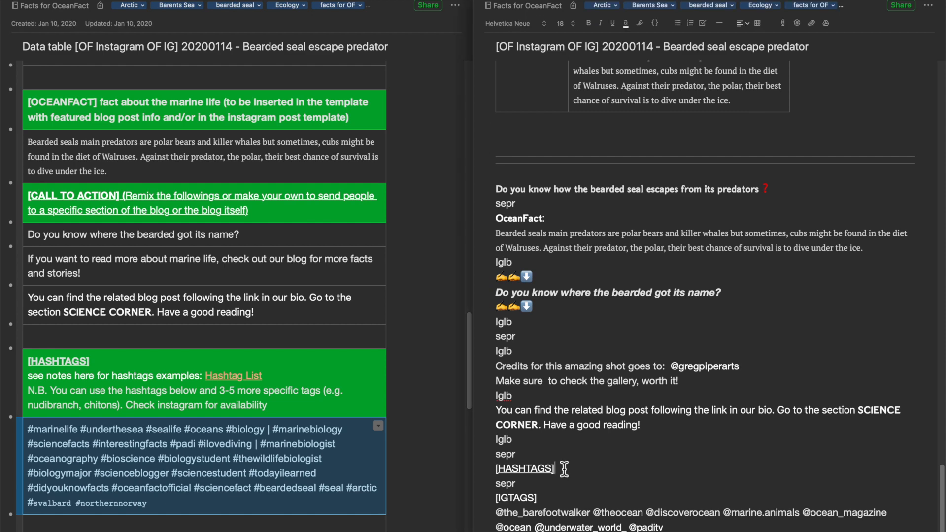
{"action": "type", "text": "#marinelife #underthesea #sealife #oceans #biology | #marinebiology #sciencefacts #interestingfacts #padi #ilovediving | #marinebiologist #oceanography #bioscience #biologystudent #thewildlifebiologist #biologymajor #scienceblogger #sciencestudent #todayilearned #didyouknowfacts #oceanfactofficial #sciencefact #beardedseal #seal #arctic #svalbard #northernnorway"}
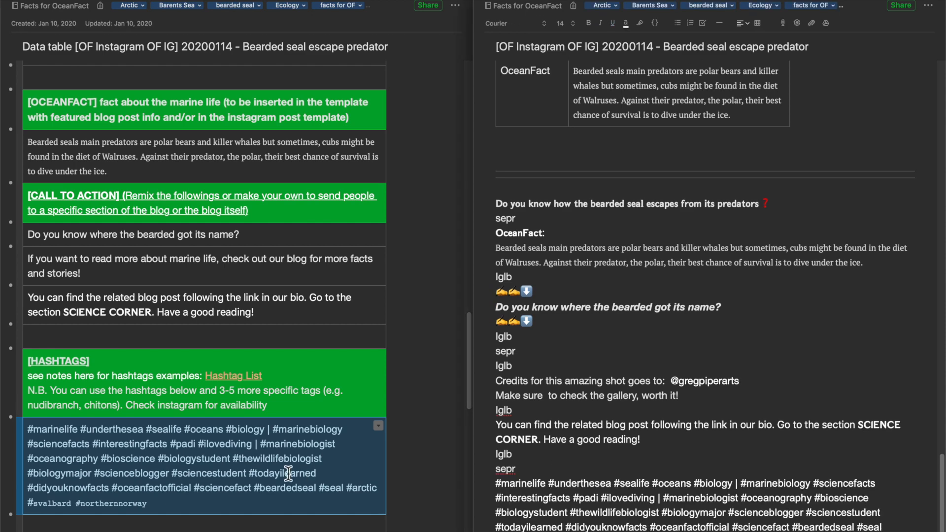
Delete the [IGTAGS] placeholder line above the list of tagged accounts in the post text.
{"action": "scroll", "coordinate": [229, 446], "scroll_direction": "down", "scroll_amount": 5}
{"action": "scroll", "coordinate": [229, 446], "scroll_direction": "down", "scroll_amount": 3}
{"action": "scroll", "coordinate": [561, 460], "scroll_direction": "down", "scroll_amount": 5}
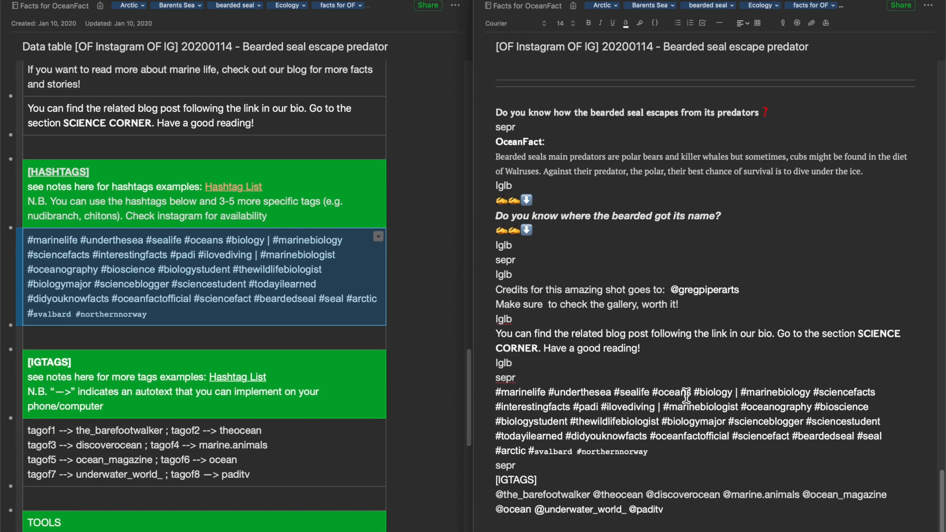
{"action": "key", "text": "super+shift+Left"}
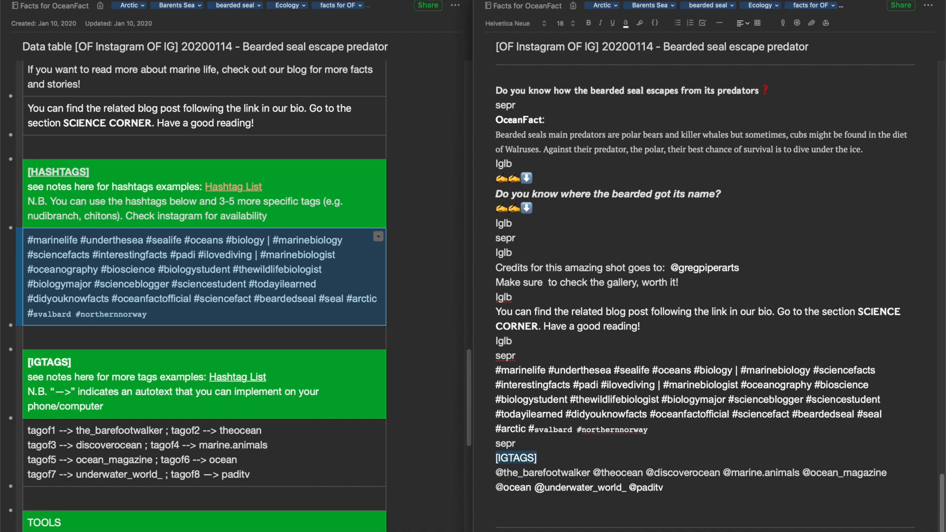
{"action": "key", "text": "BackSpace"}
{"action": "key", "text": "BackSpace"}
Expand the "sepr" autotext beneath the post's title question into the "-----" separator.
{"action": "scroll", "coordinate": [586, 342], "scroll_direction": "up", "scroll_amount": 4}
{"action": "scroll", "coordinate": [585, 341], "scroll_direction": "down", "scroll_amount": 2}
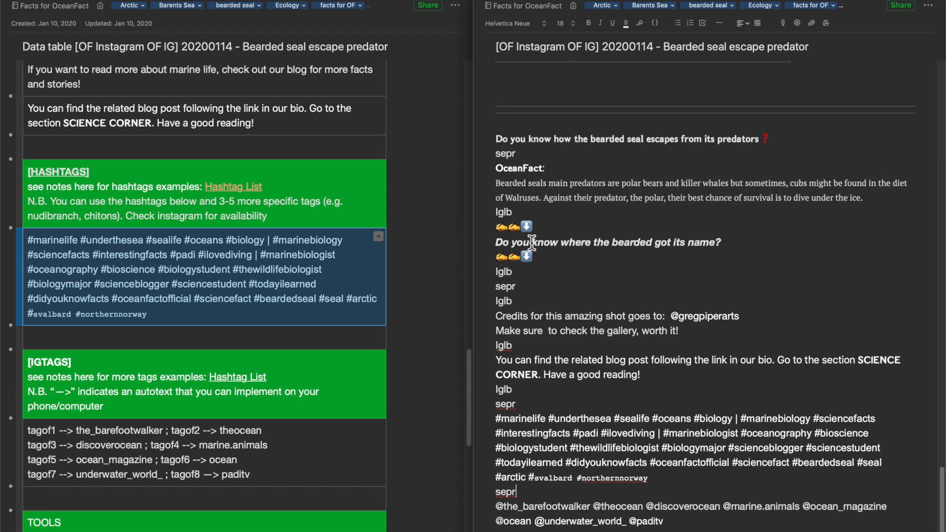
{"action": "left_click", "coordinate": [527, 154]}
{"action": "key", "text": "Return"}
{"action": "key", "text": "BackSpace"}
{"action": "scroll", "coordinate": [598, 234], "scroll_direction": "down", "scroll_amount": 2}
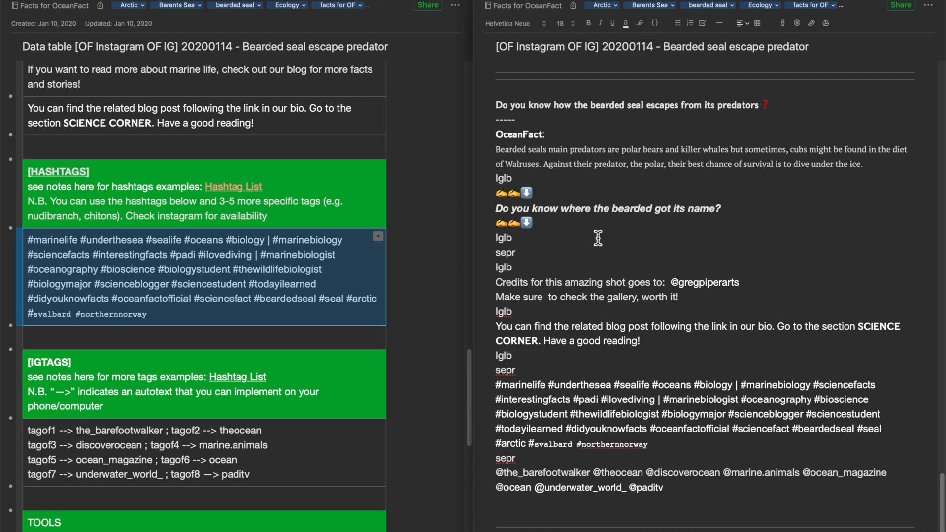
{"action": "key", "text": "super+shift+5"}
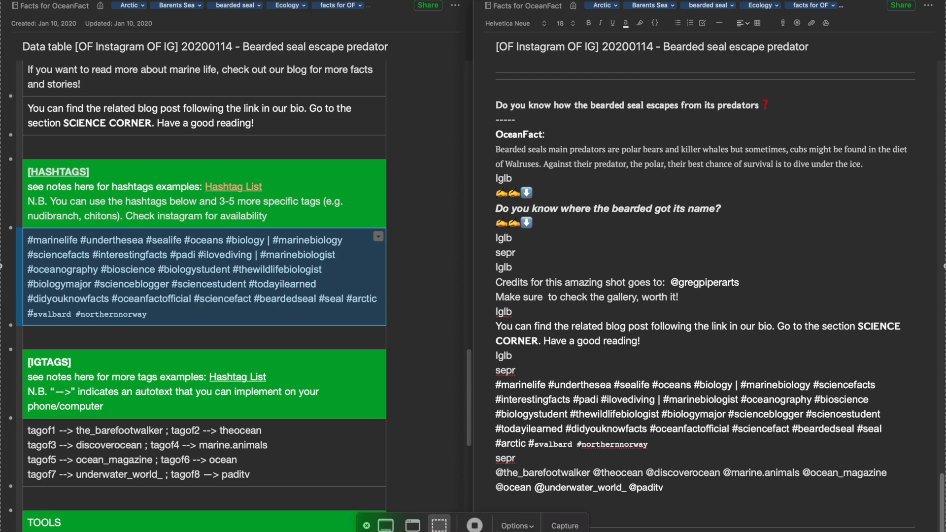